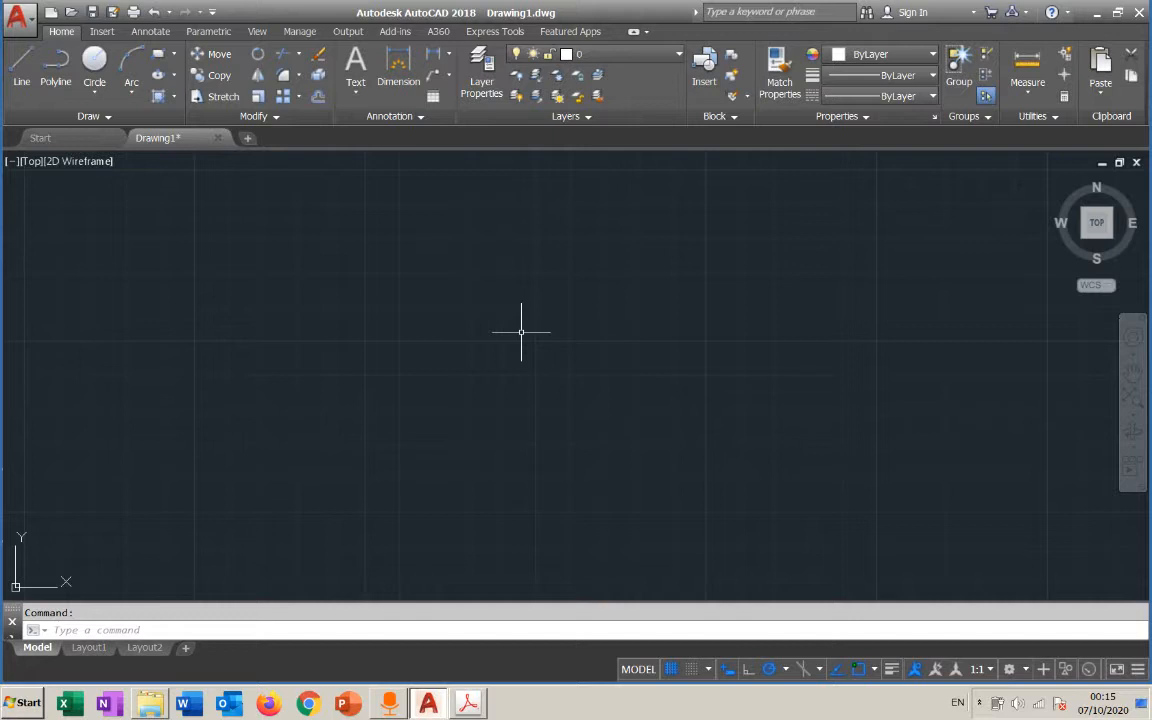
Examine the shortcut options offered for the drawing area, ribbon, title bar and file tabs
left_click(521, 331)
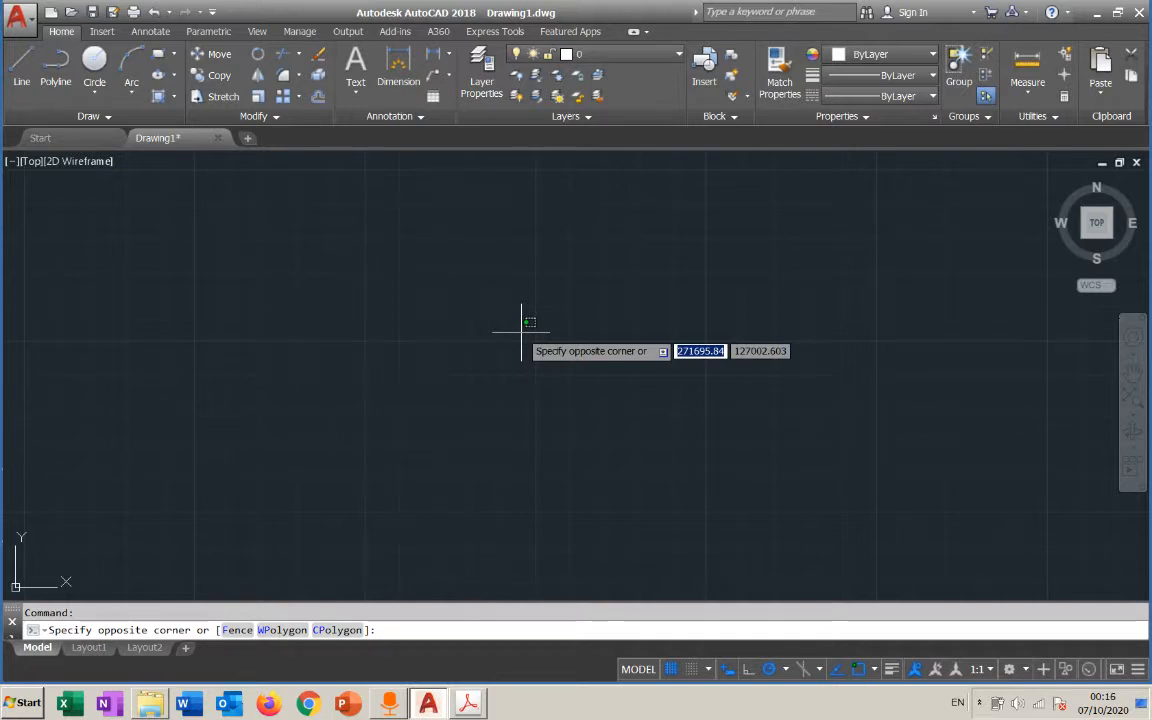
key("Escape")
right_click(538, 331)
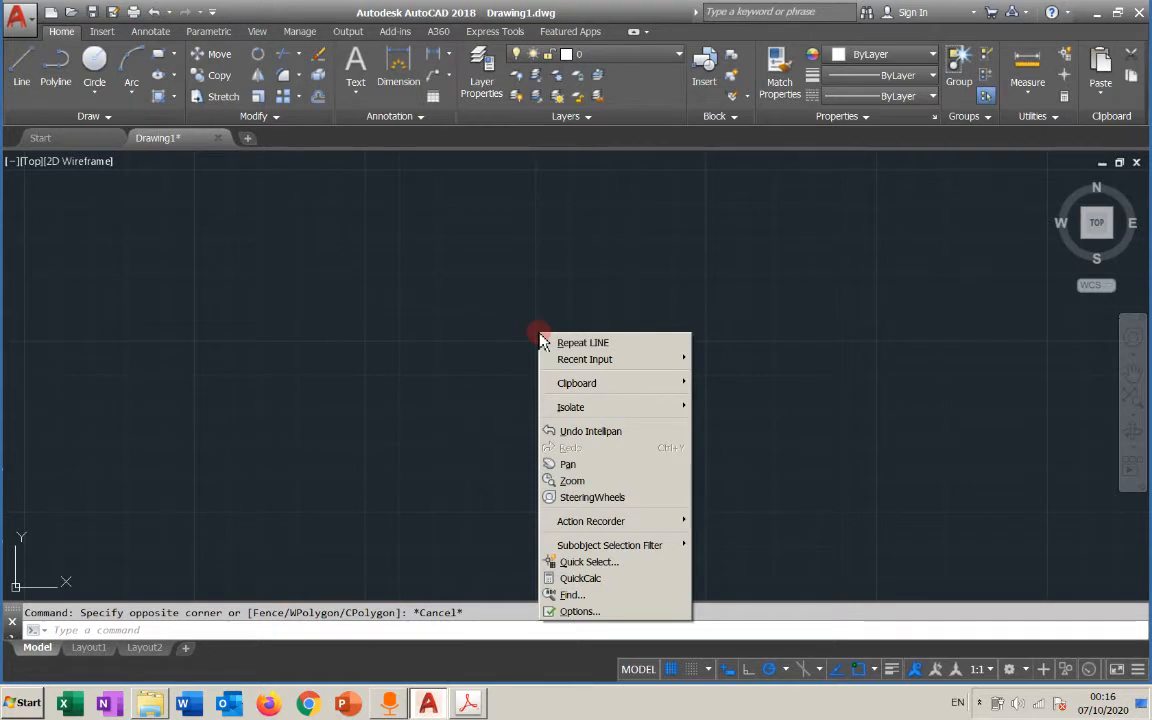
left_click(484, 298)
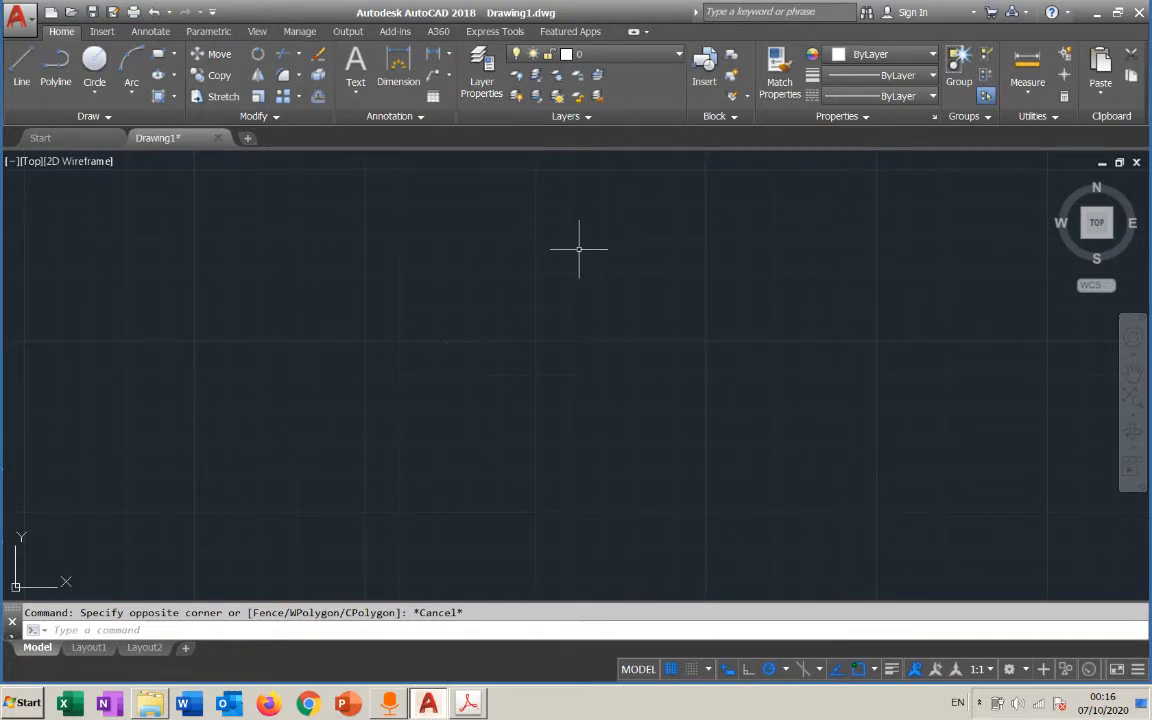
right_click(160, 63)
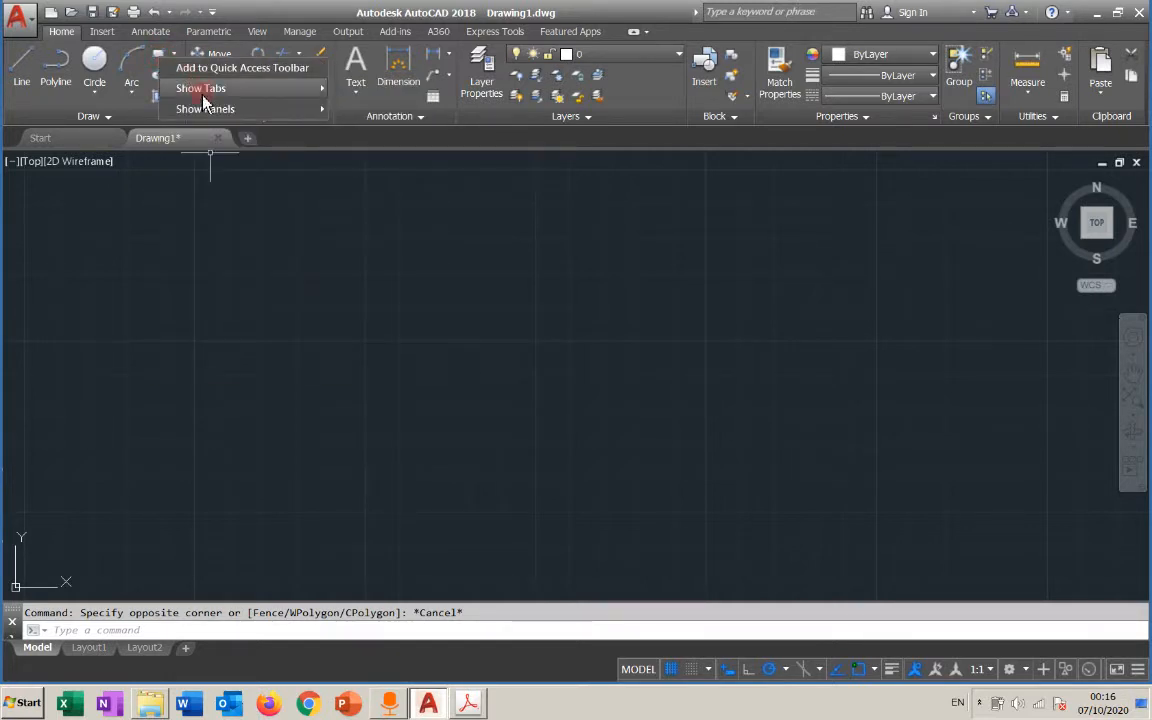
mouse_move(211, 96)
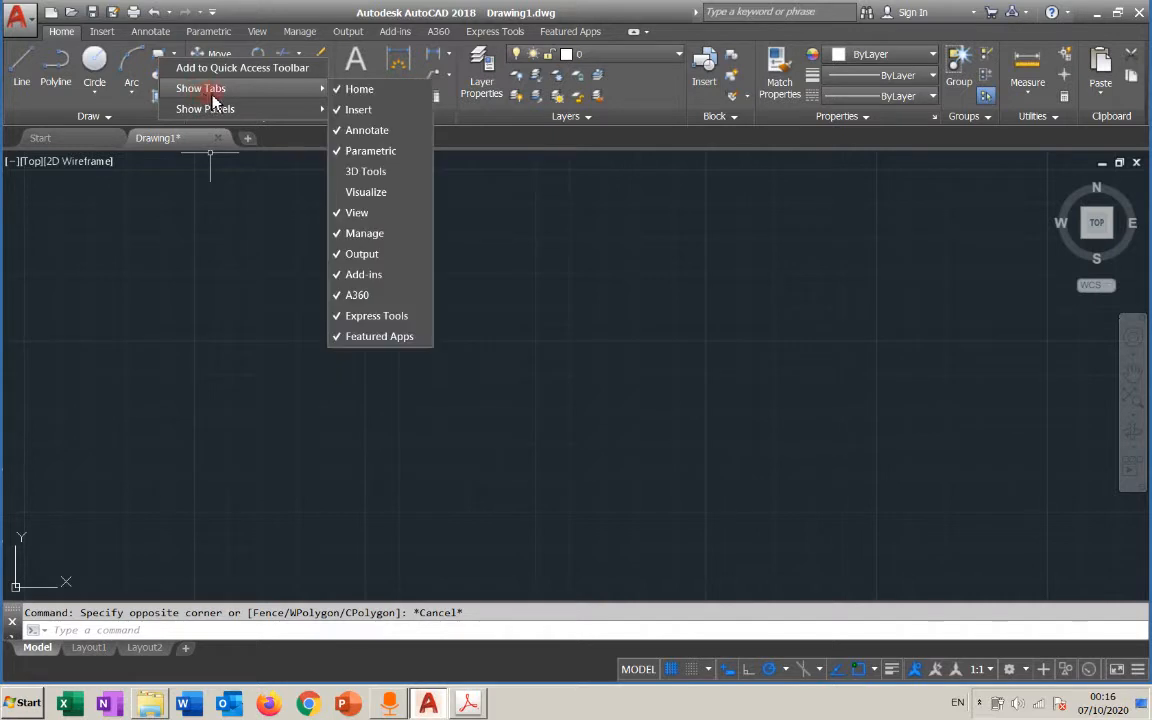
right_click(669, 120)
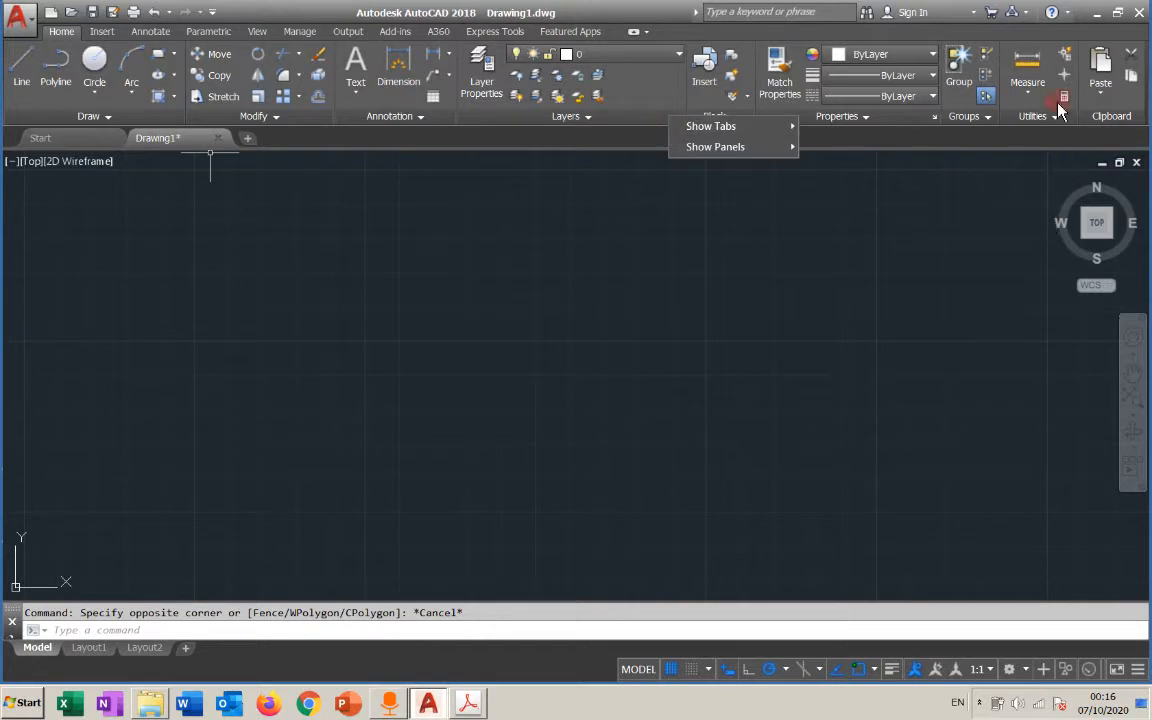
left_click(684, 14)
right_click(677, 14)
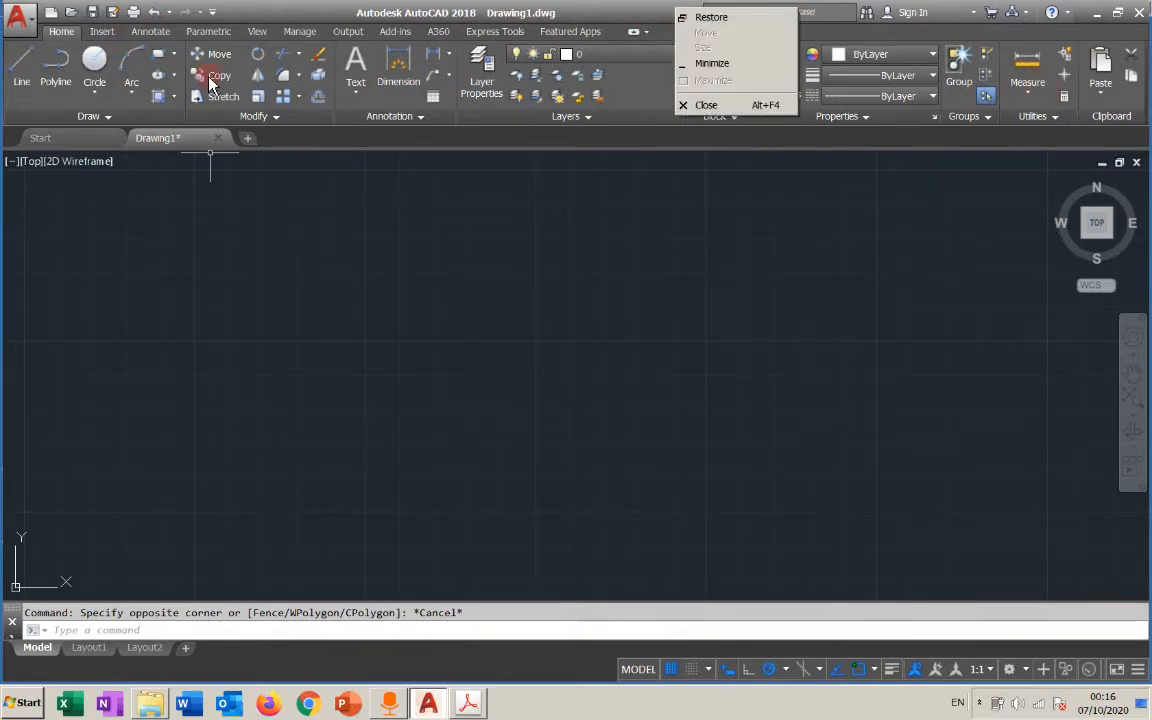
left_click(93, 142)
right_click(88, 143)
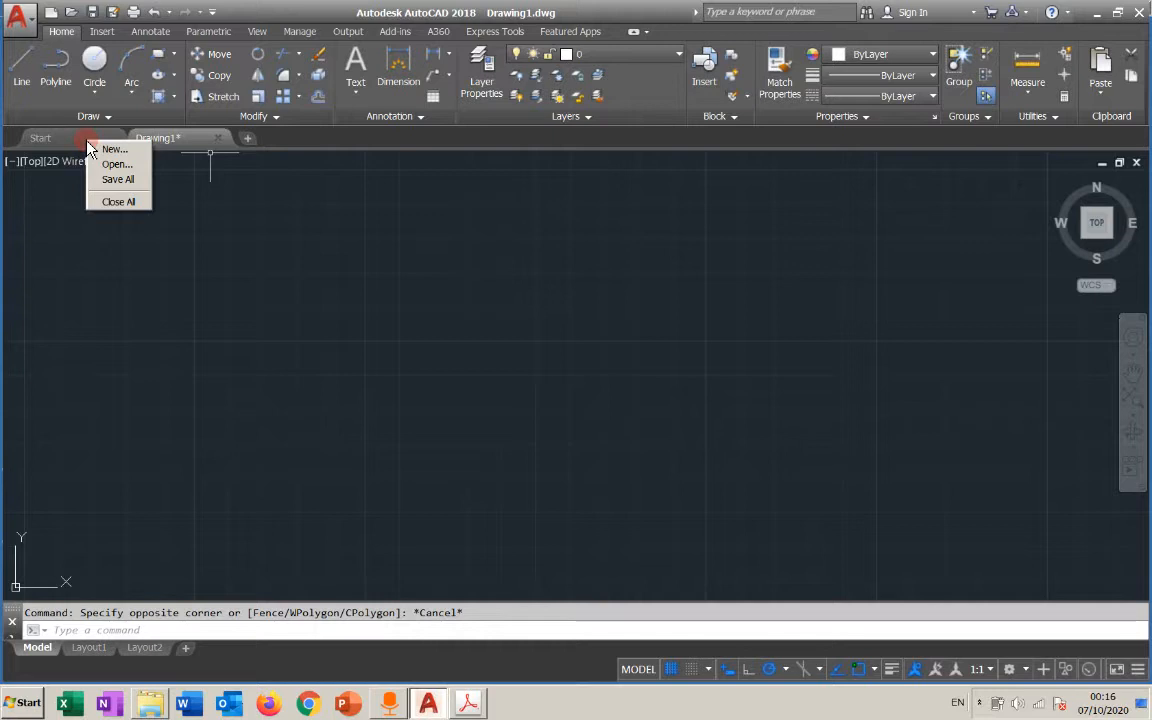
left_click(384, 312)
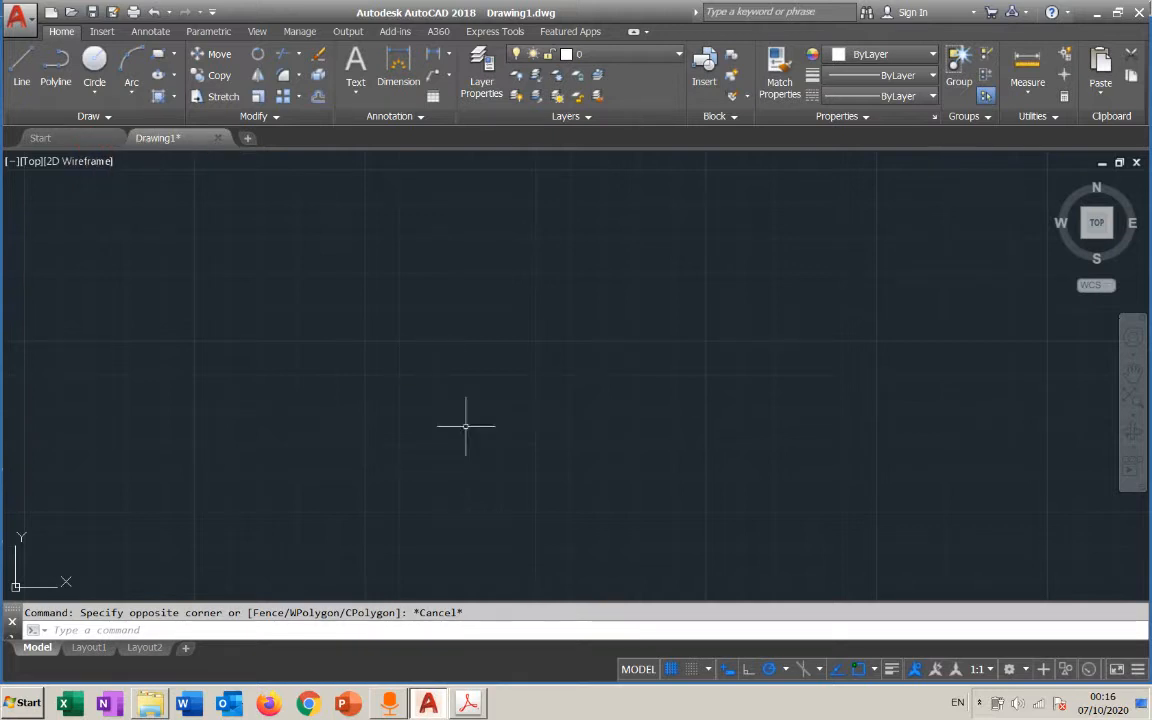
Examine the shortcut options offered for the command line, polar tracking and the empty drawing area
left_click(504, 632)
right_click(504, 632)
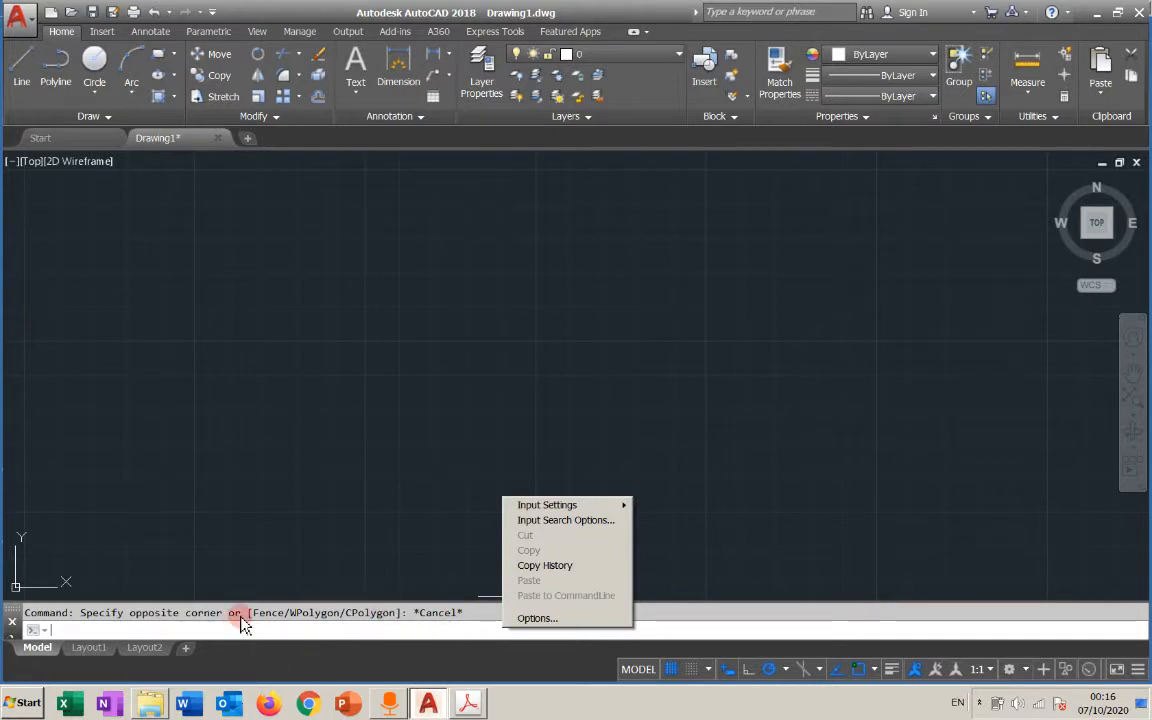
left_click(335, 502)
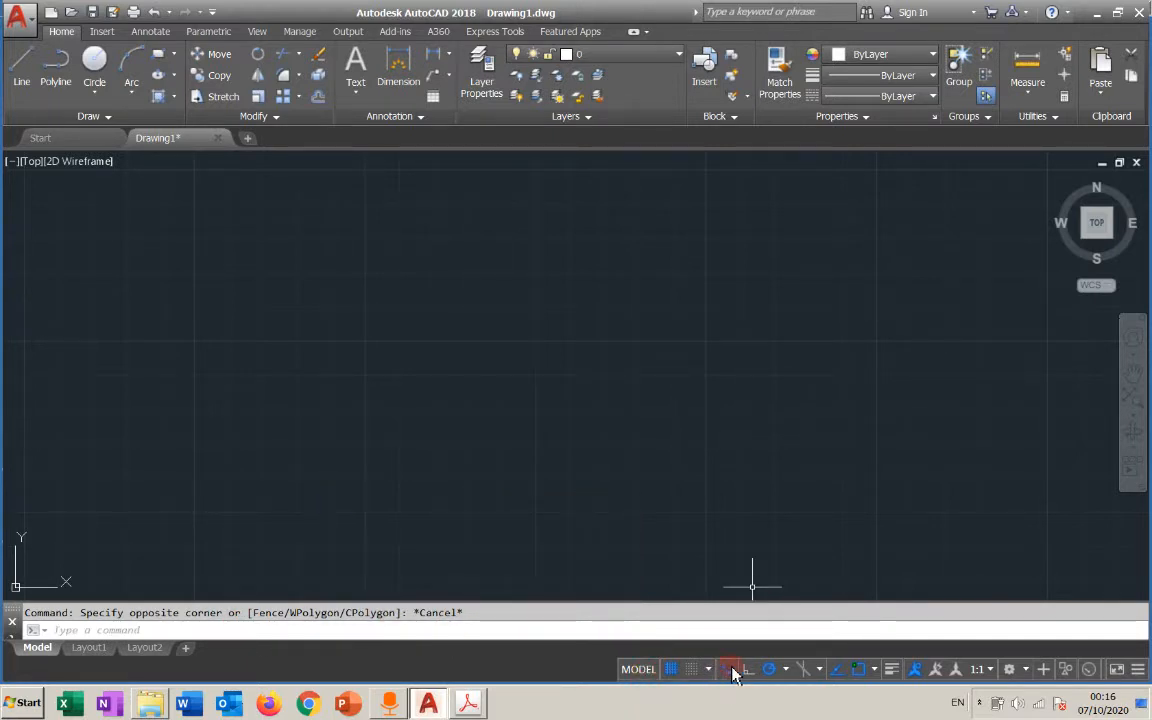
right_click(762, 670)
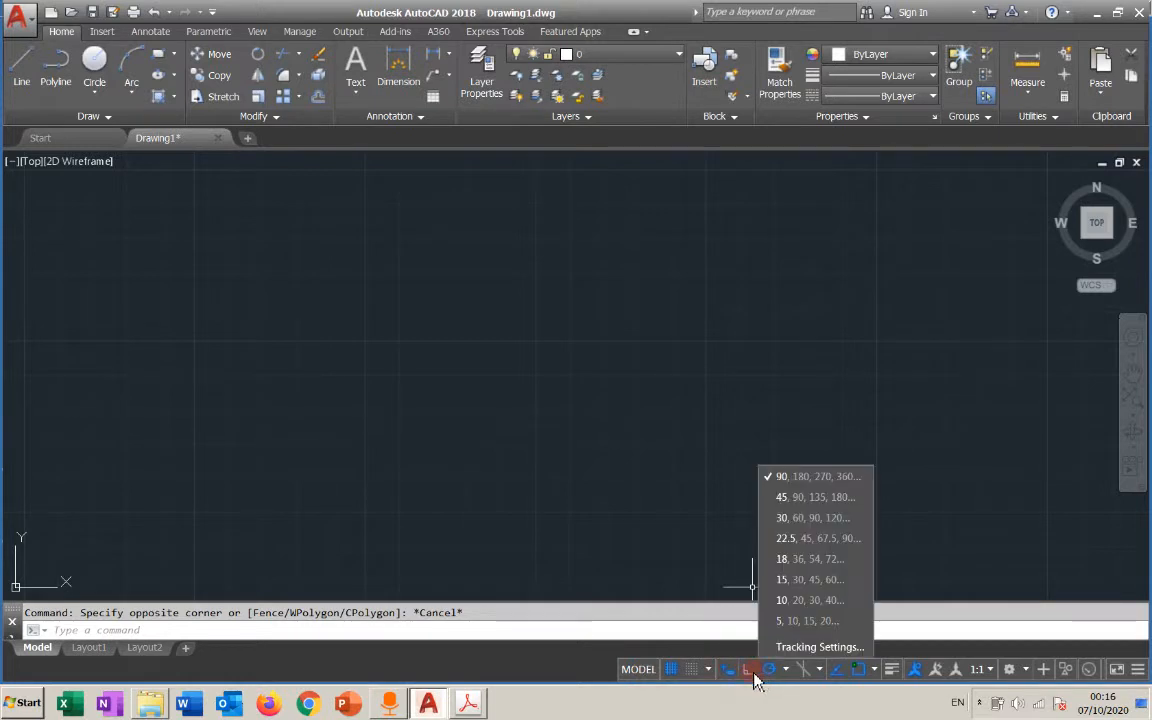
left_click(784, 671)
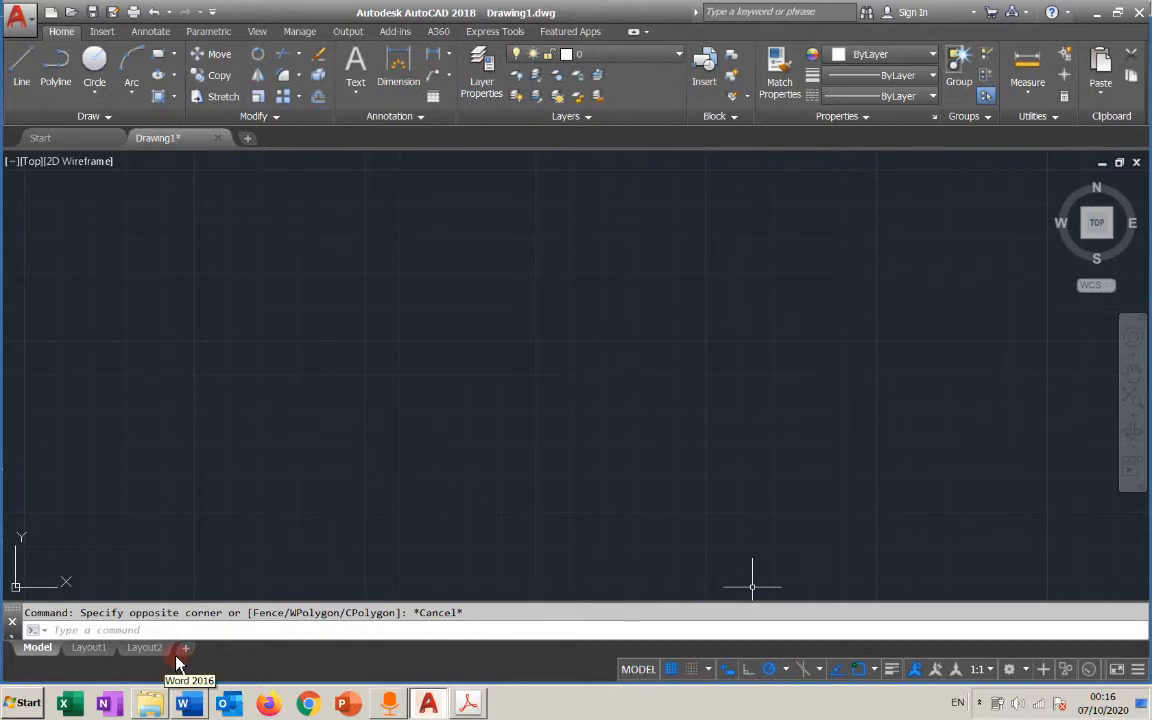
right_click(767, 274)
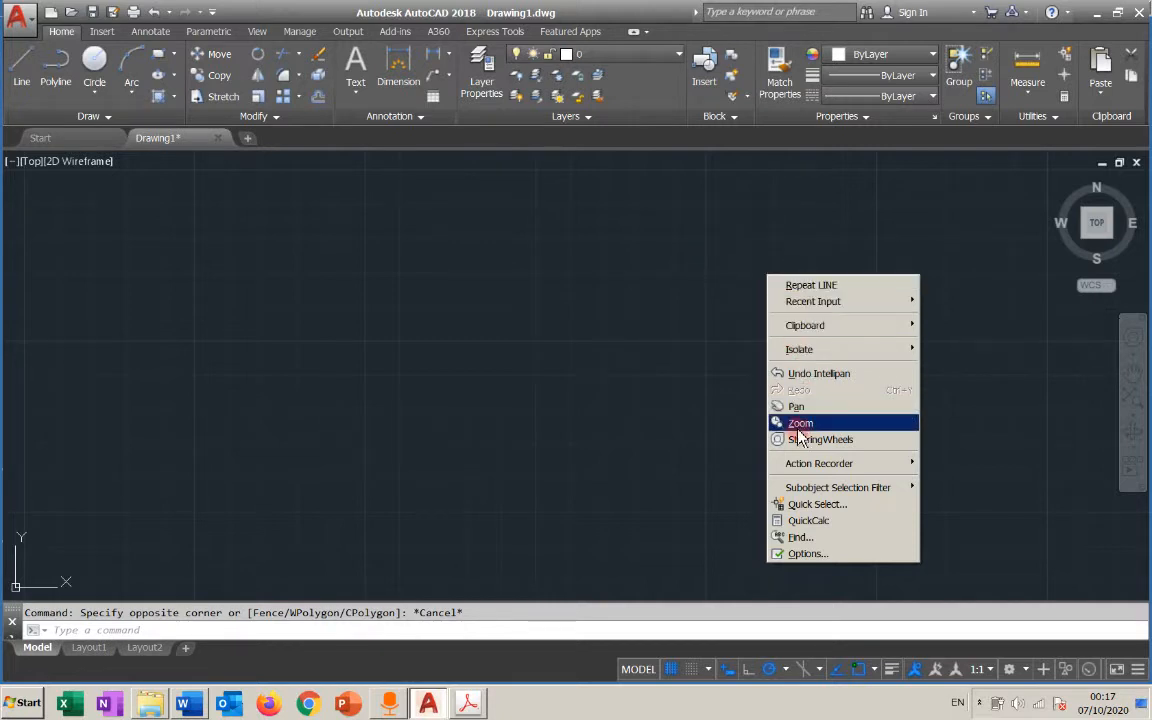
left_click(551, 281)
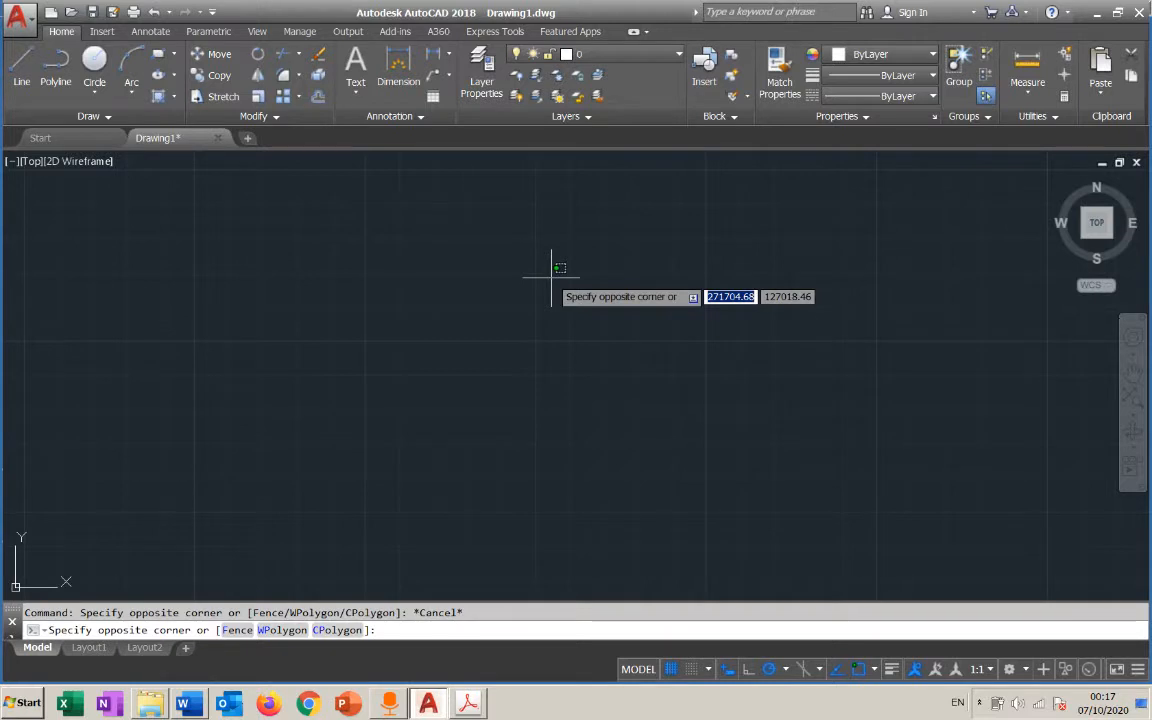
key("Escape")
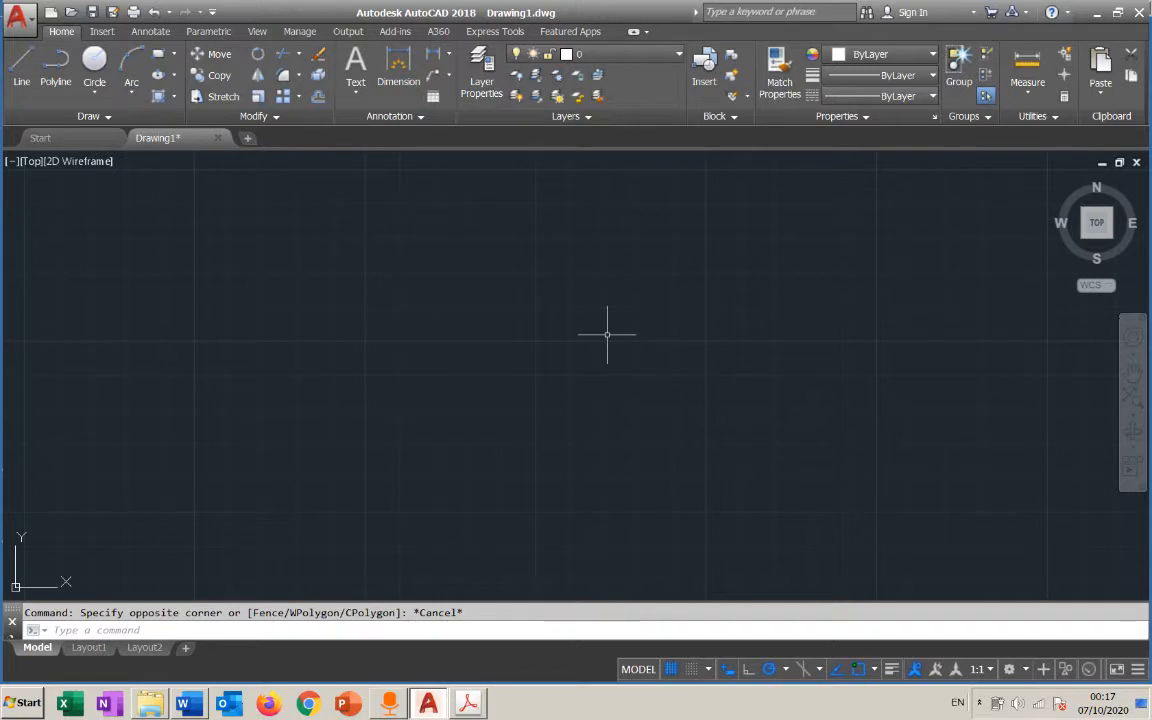
left_click(21, 70)
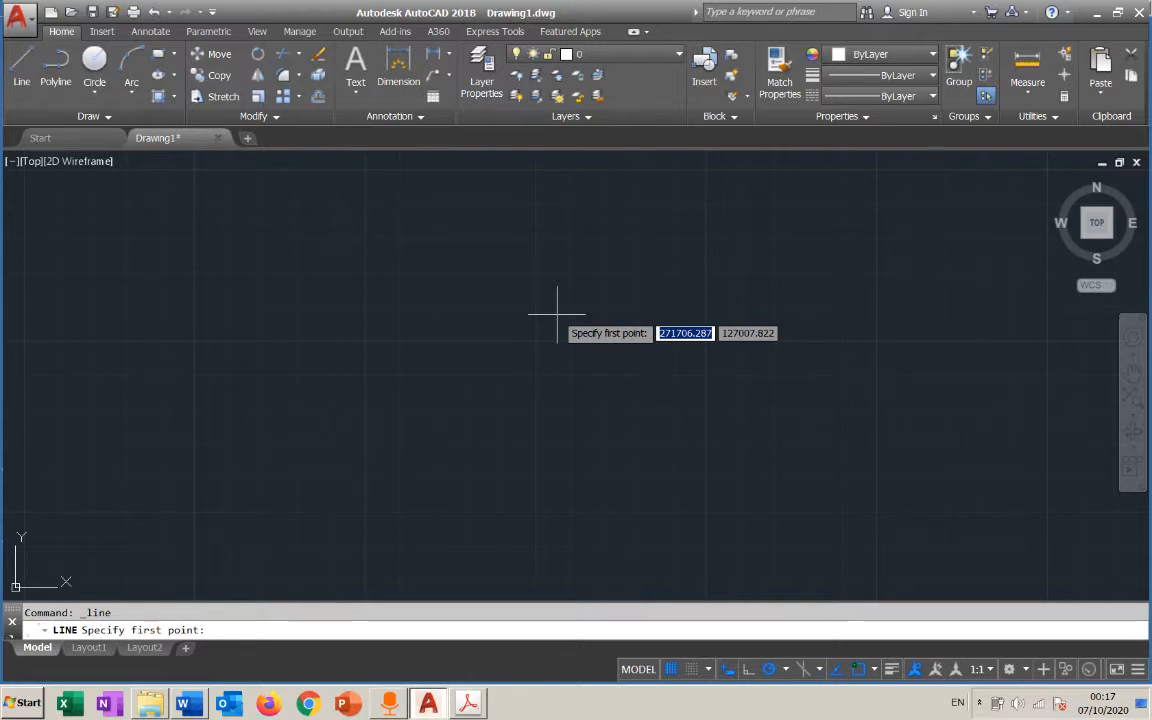
key("Escape")
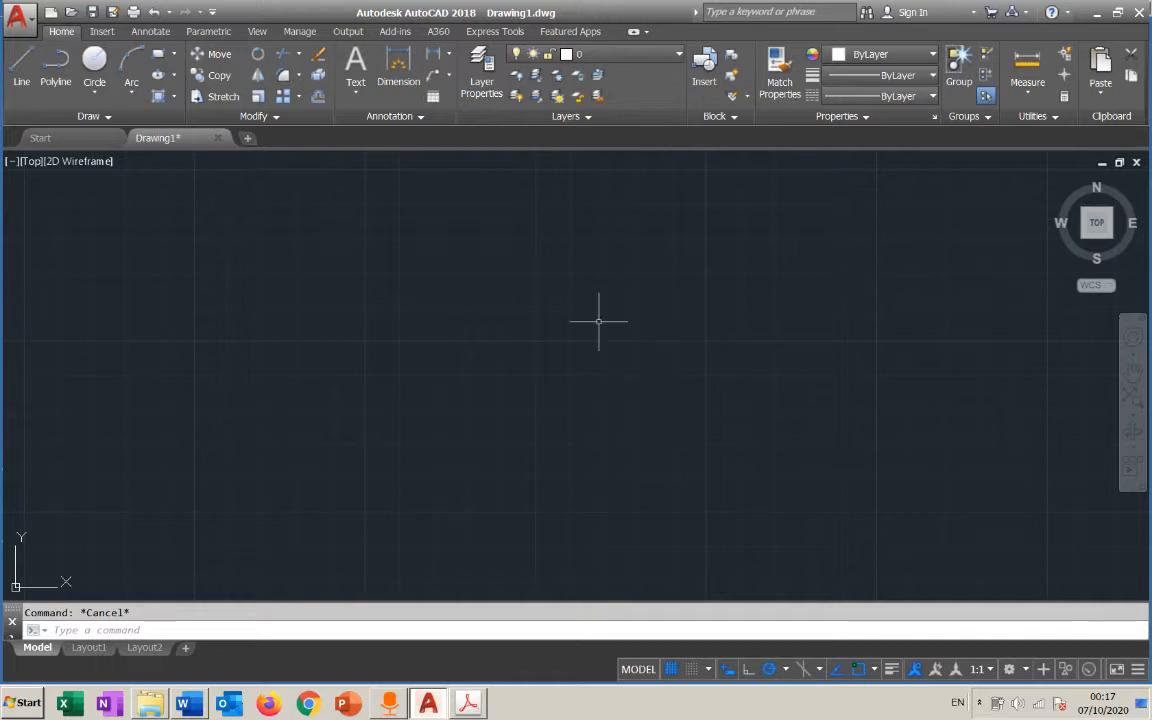
left_click(553, 300)
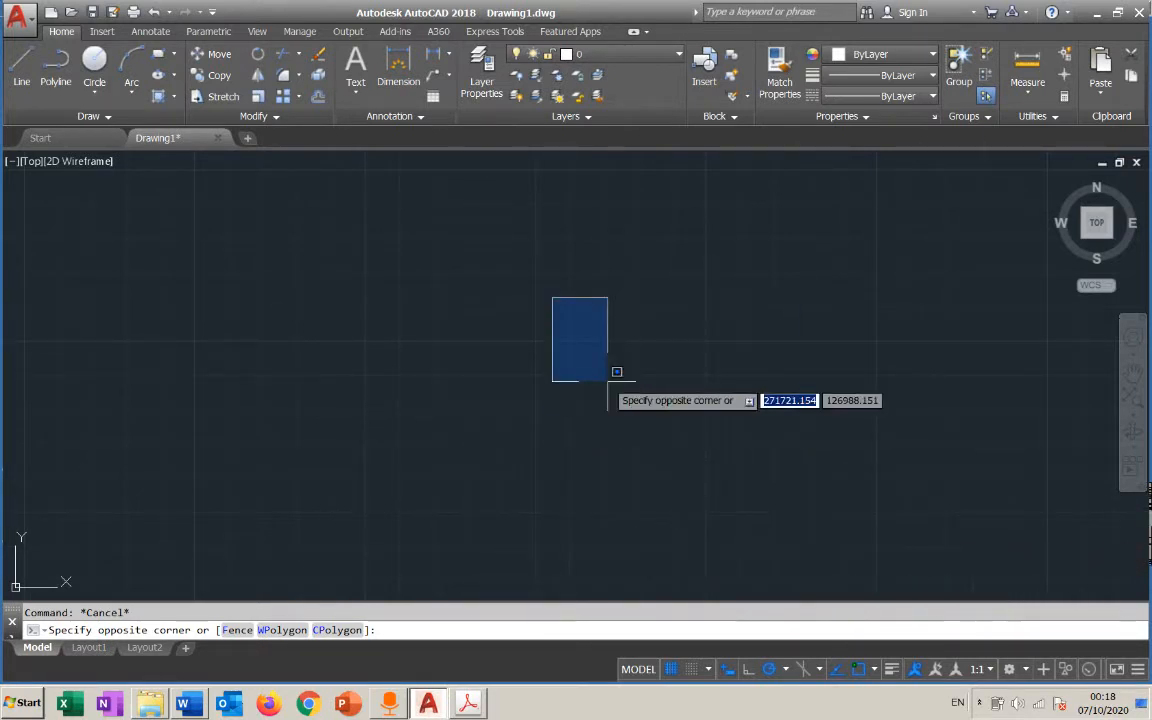
key("Escape")
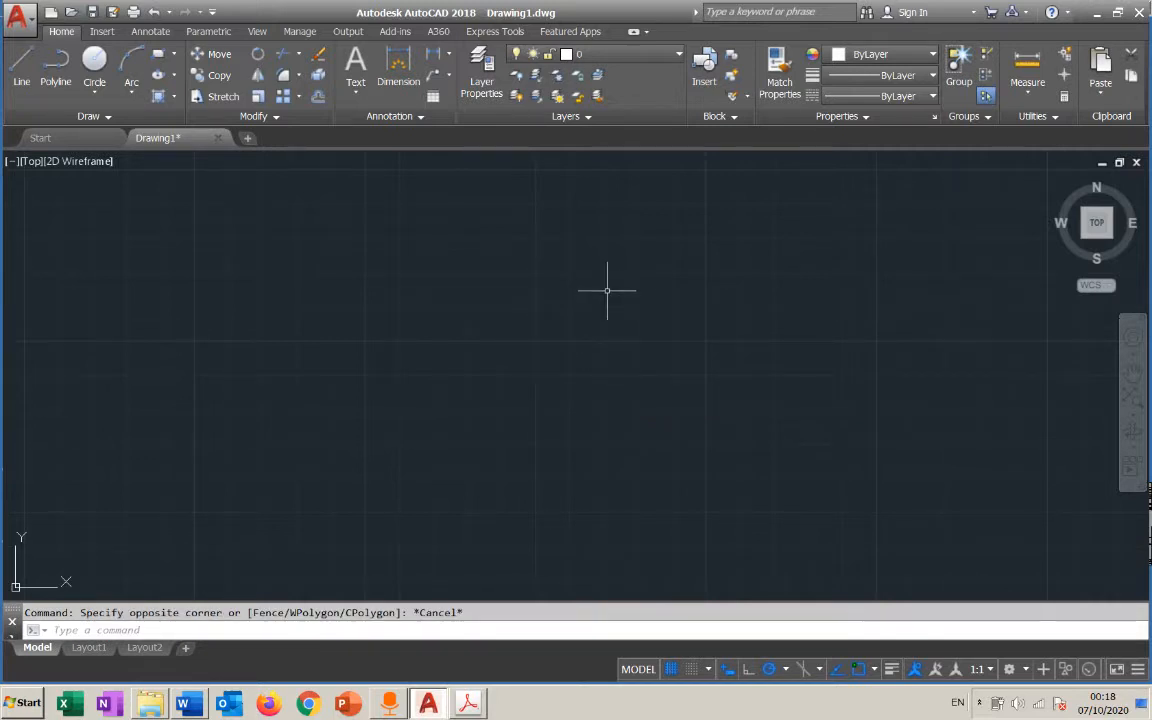
Draw a freehand open zigzag chain of eight connected lines across the middle of the drawing with the Line command
left_click(21, 70)
left_click(766, 327)
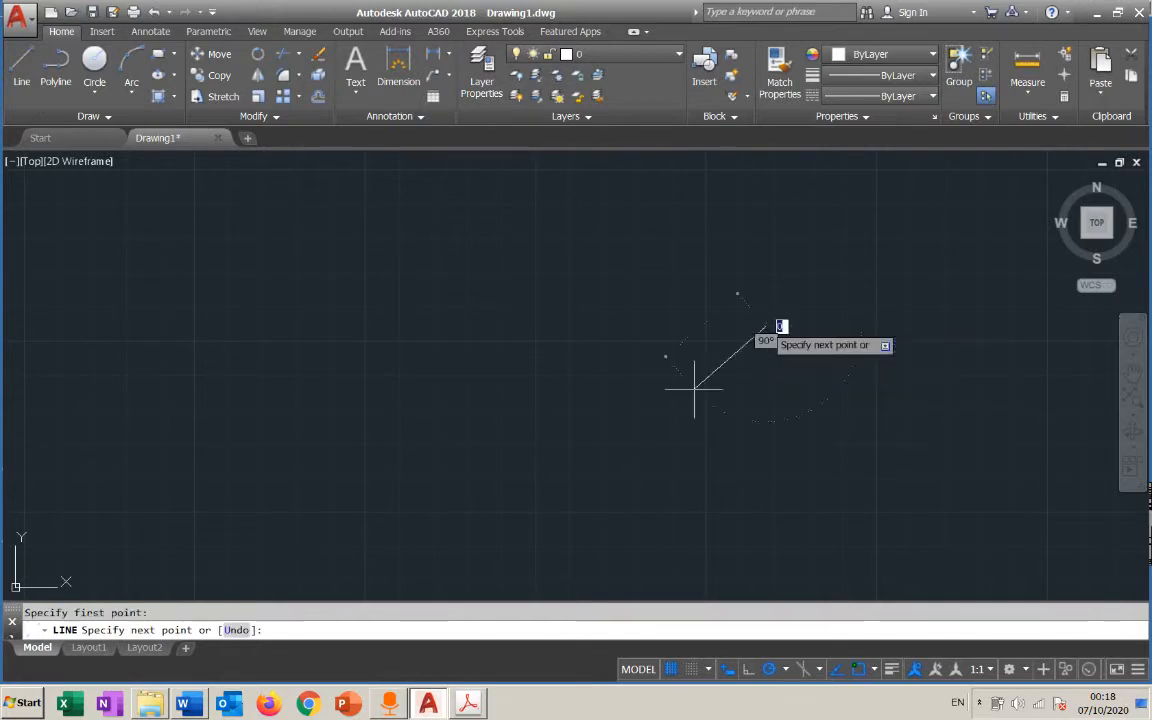
left_click(636, 433)
left_click(369, 278)
left_click(604, 239)
left_click(875, 358)
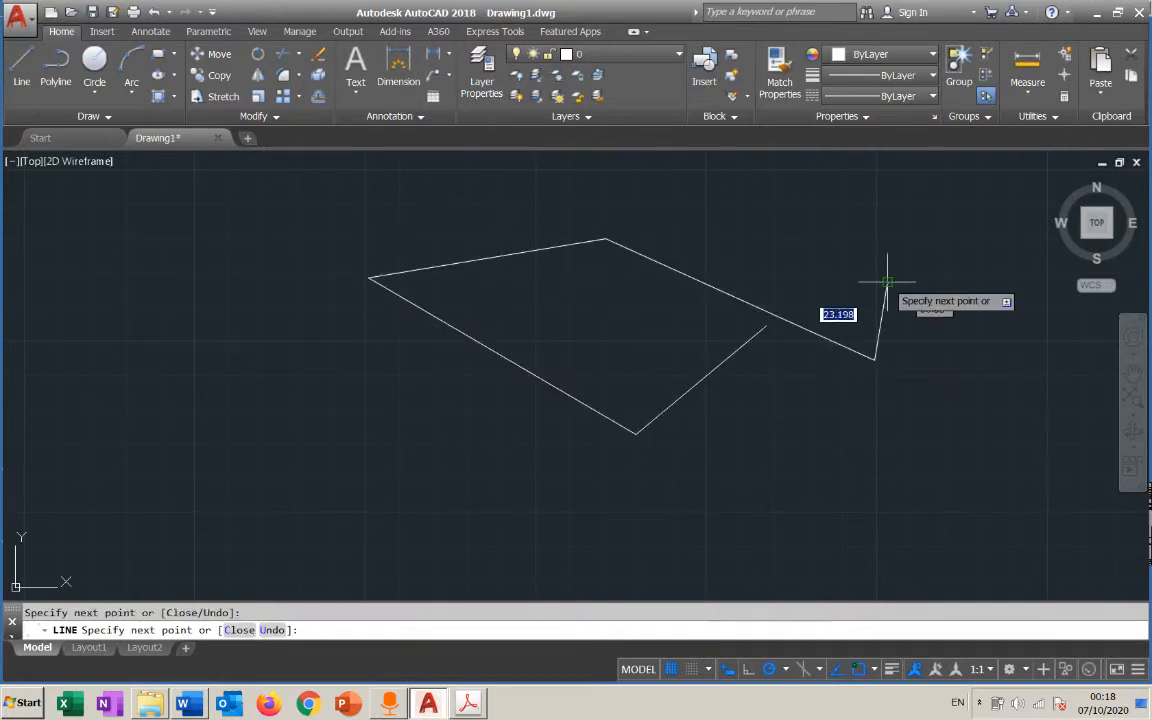
left_click(887, 281)
left_click(866, 400)
left_click(474, 502)
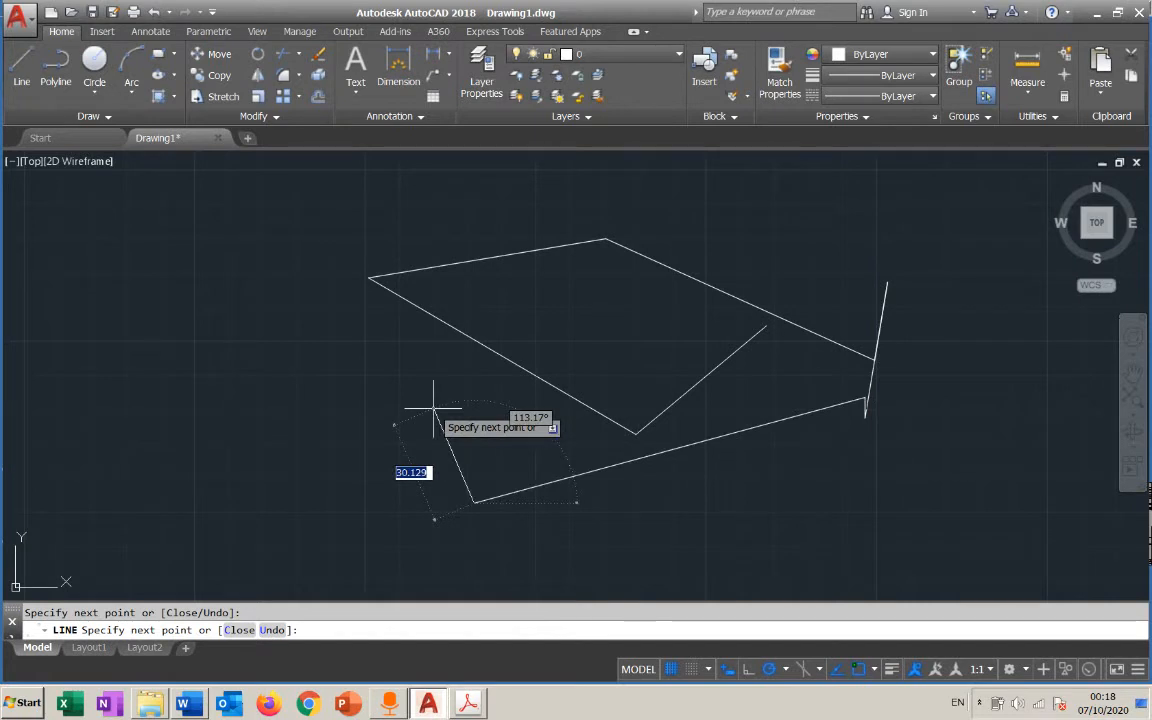
key("Escape")
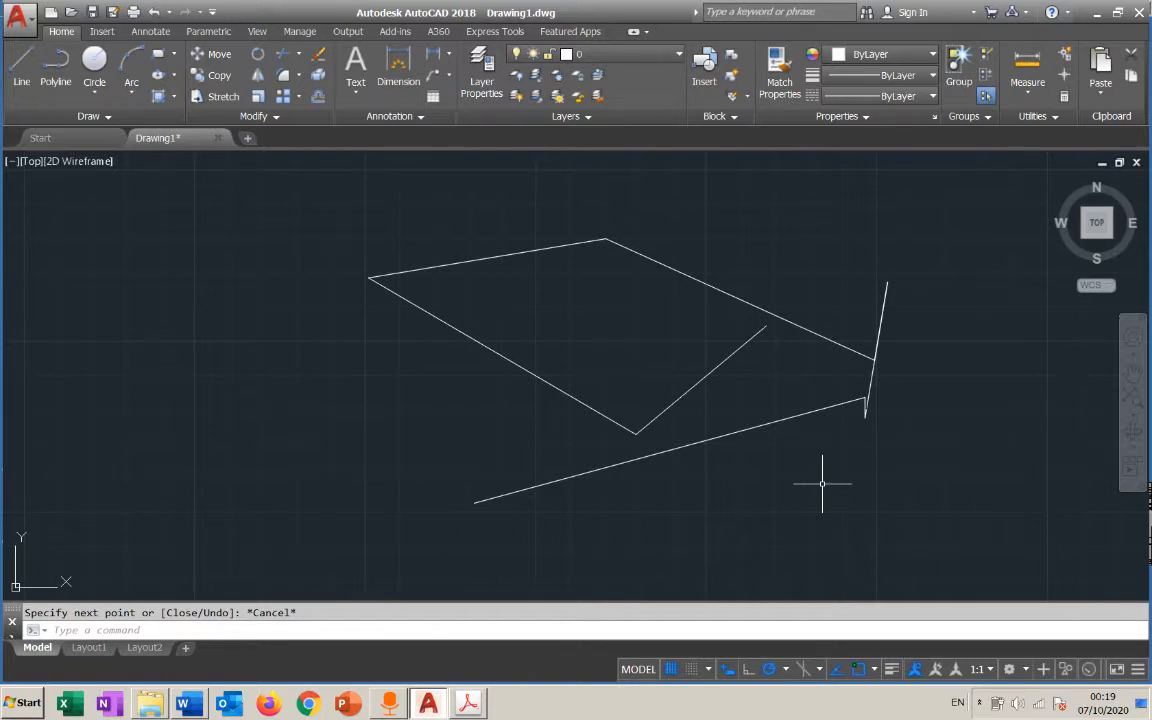
Try window, lasso and crossing selections starting in the empty area beside the zigzag lines
left_click(182, 225)
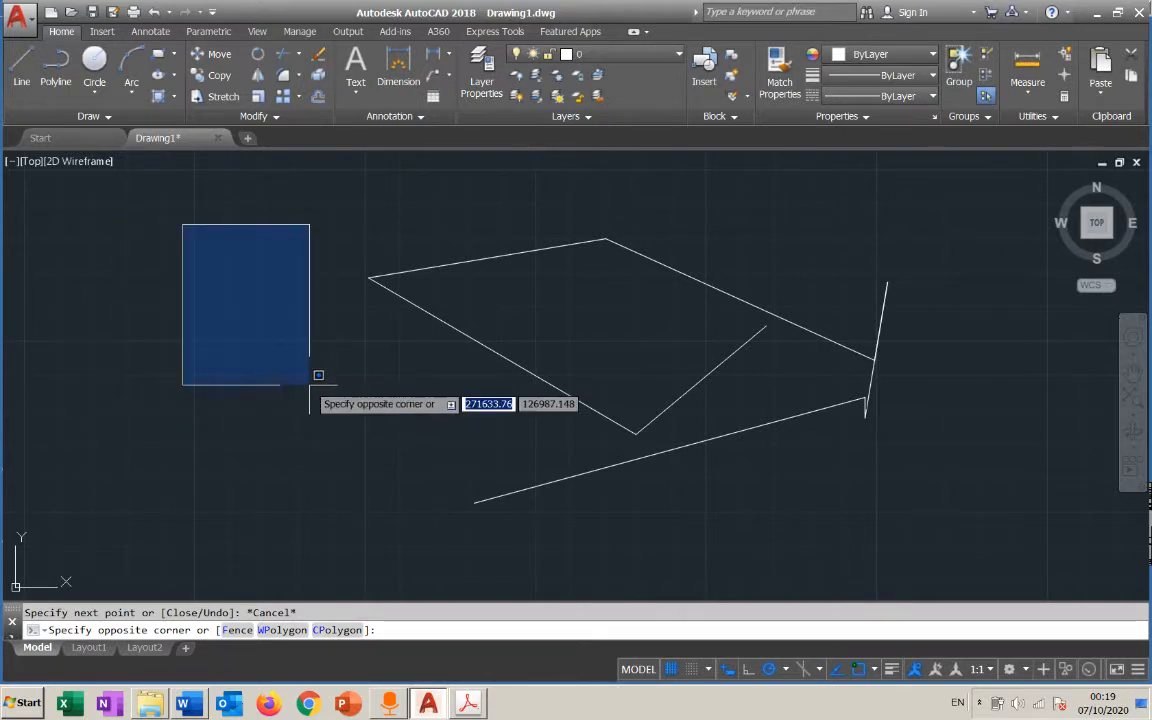
key("Escape")
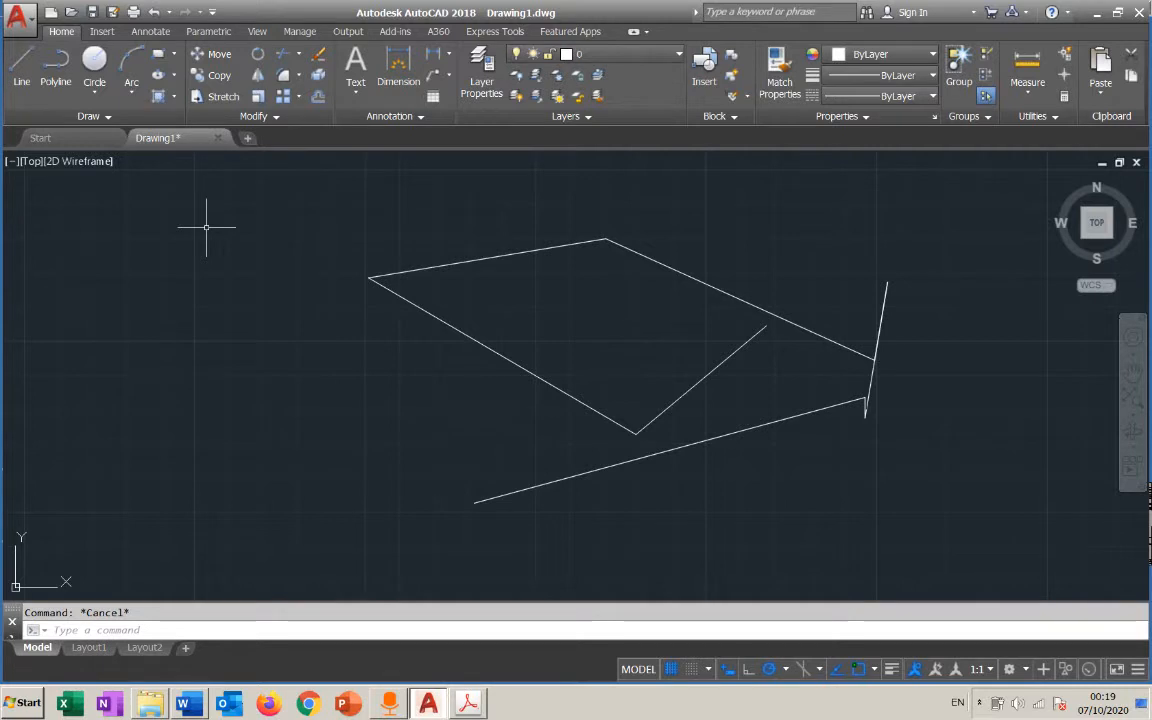
left_click(199, 228)
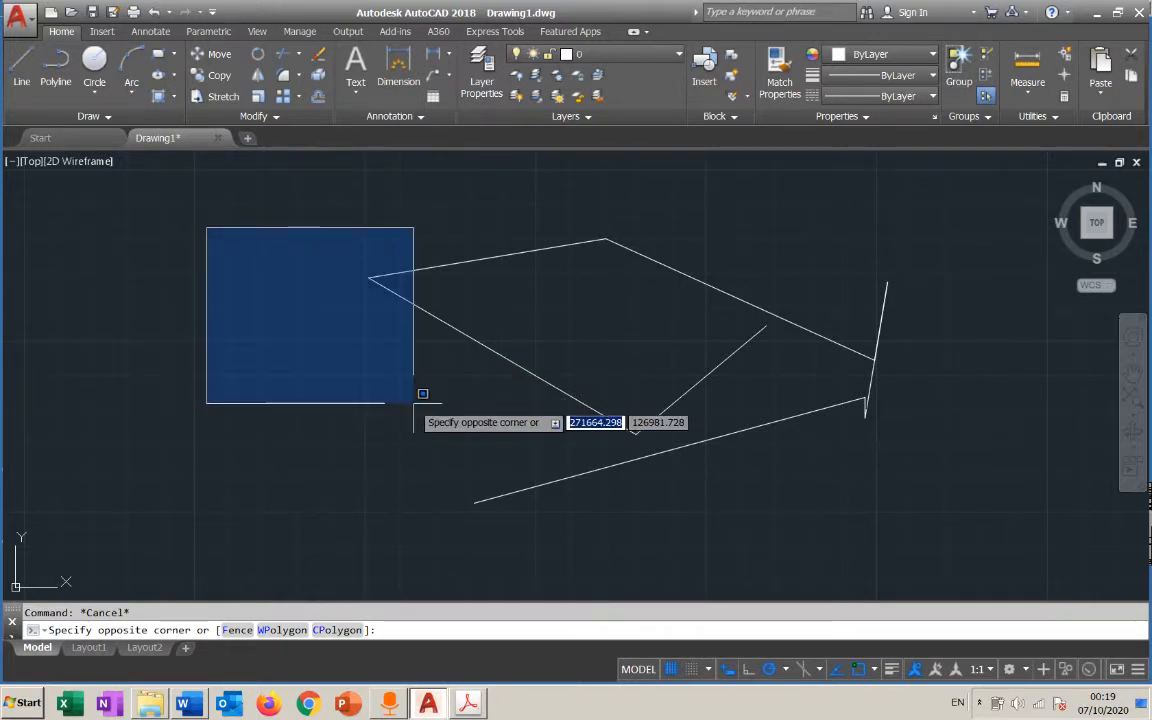
key("Escape")
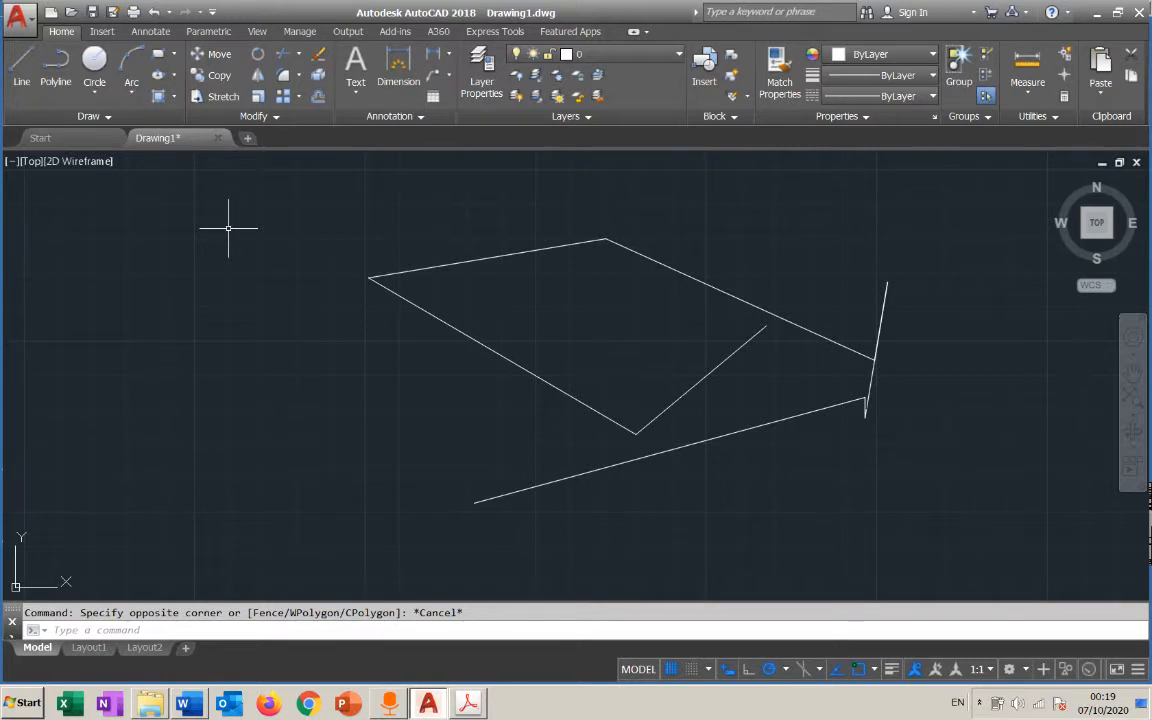
mouse_move(228, 229)
left_mouse_down()
mouse_move(210, 249)
mouse_move(155, 242)
mouse_move(170, 175)
mouse_move(247, 185)
mouse_move(261, 226)
mouse_move(228, 229)
mouse_move(216, 257)
mouse_move(229, 278)
mouse_move(272, 258)
mouse_move(272, 218)
mouse_move(192, 219)
mouse_move(206, 244)
mouse_move(200, 228)
mouse_move(159, 257)
mouse_move(203, 305)
mouse_move(252, 258)
mouse_move(206, 230)
mouse_move(199, 239)
left_mouse_up()
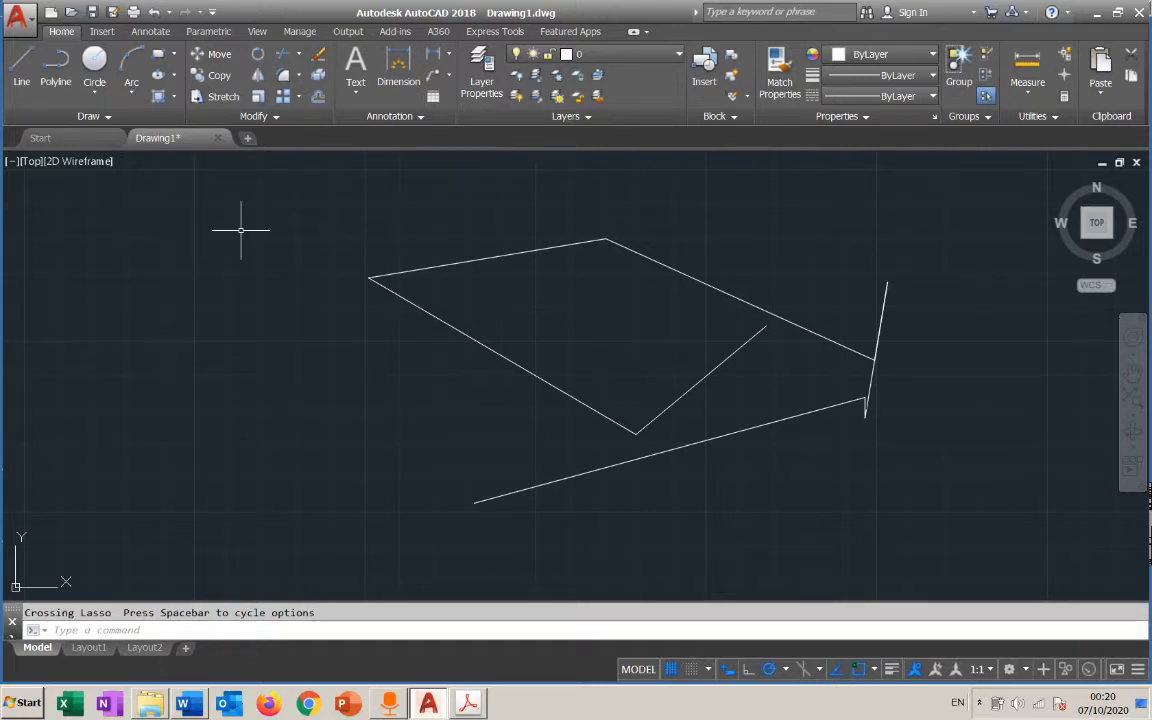
left_click(240, 231)
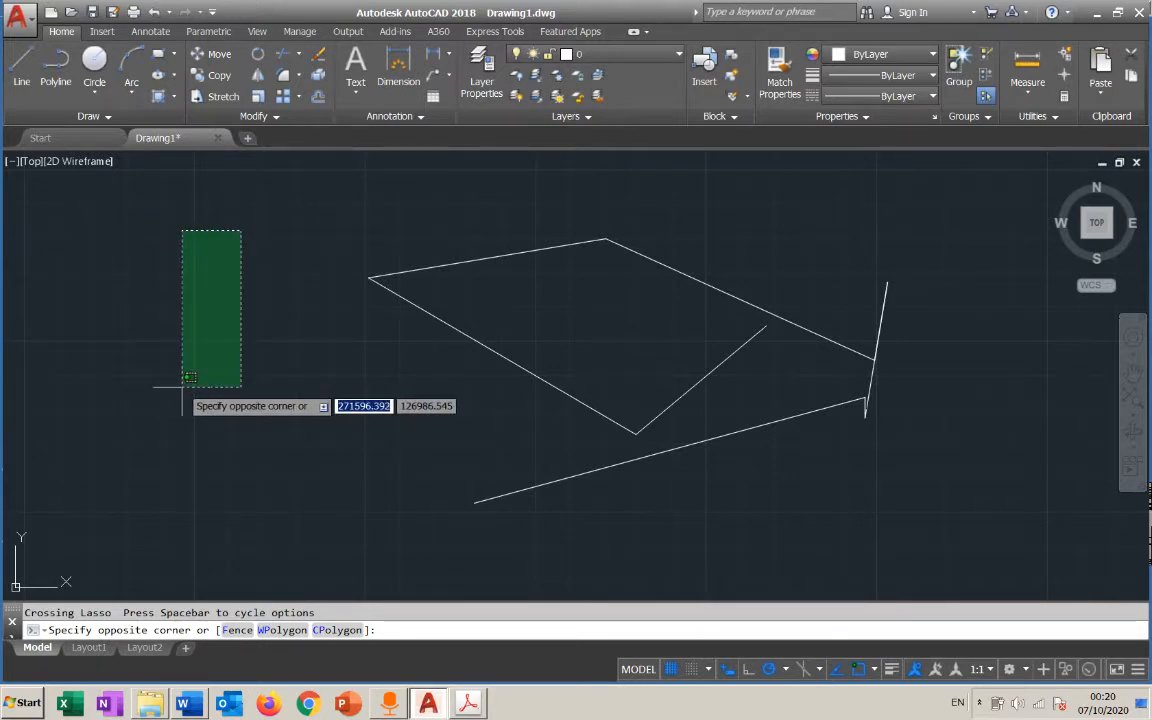
key("Escape")
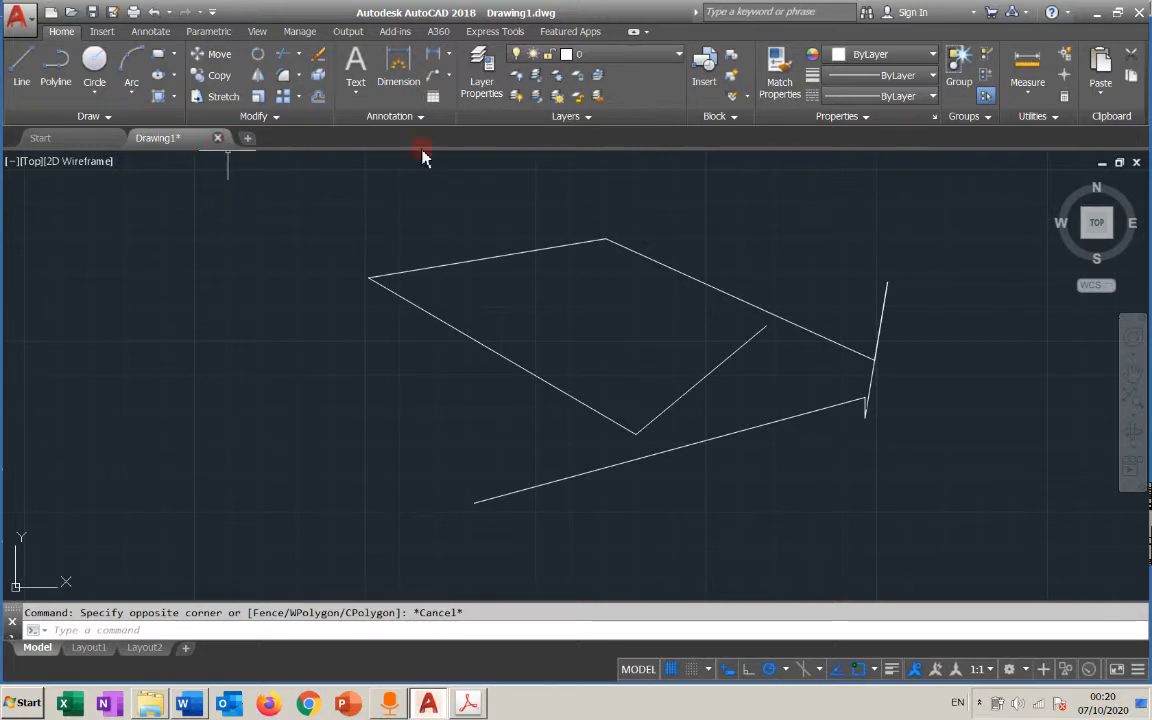
Select the long lowest sloping line together with the short diagonal line above it
left_click(773, 423)
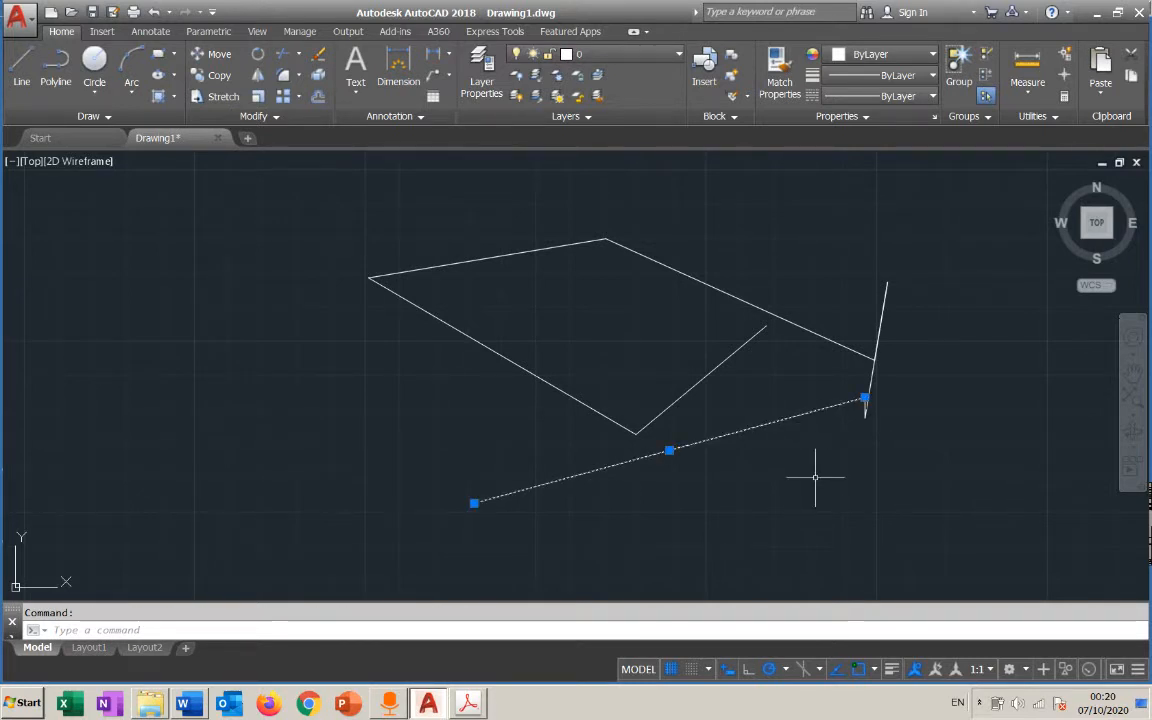
key("Escape")
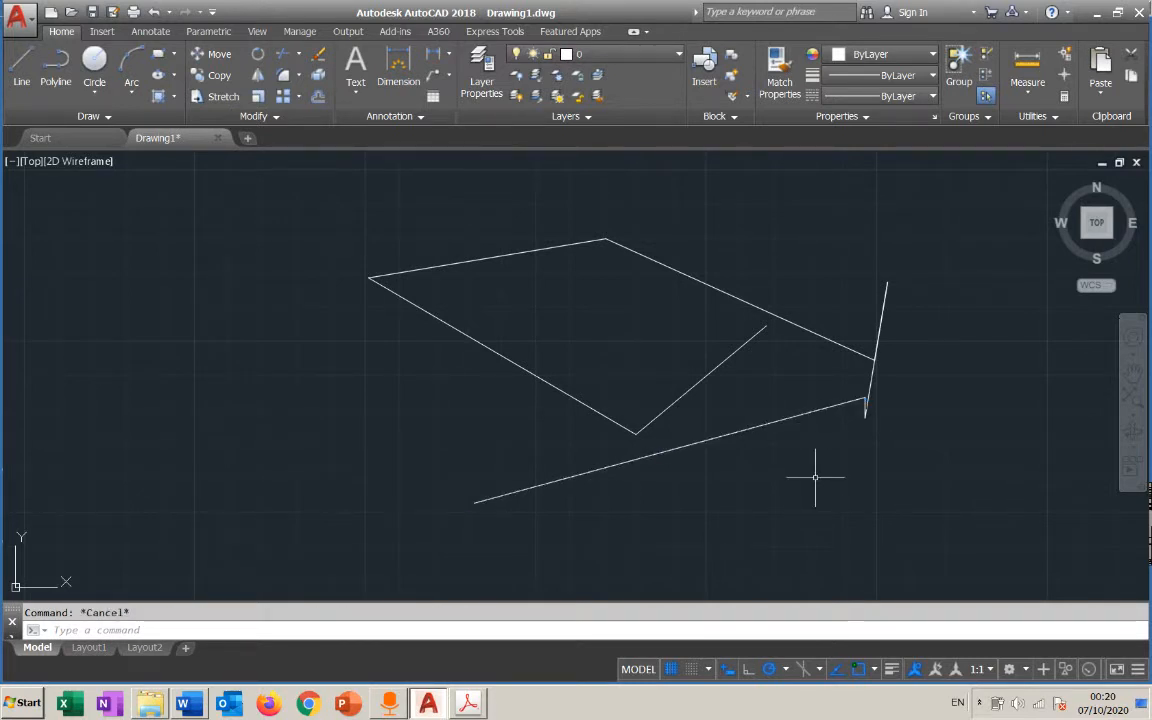
left_click(762, 427)
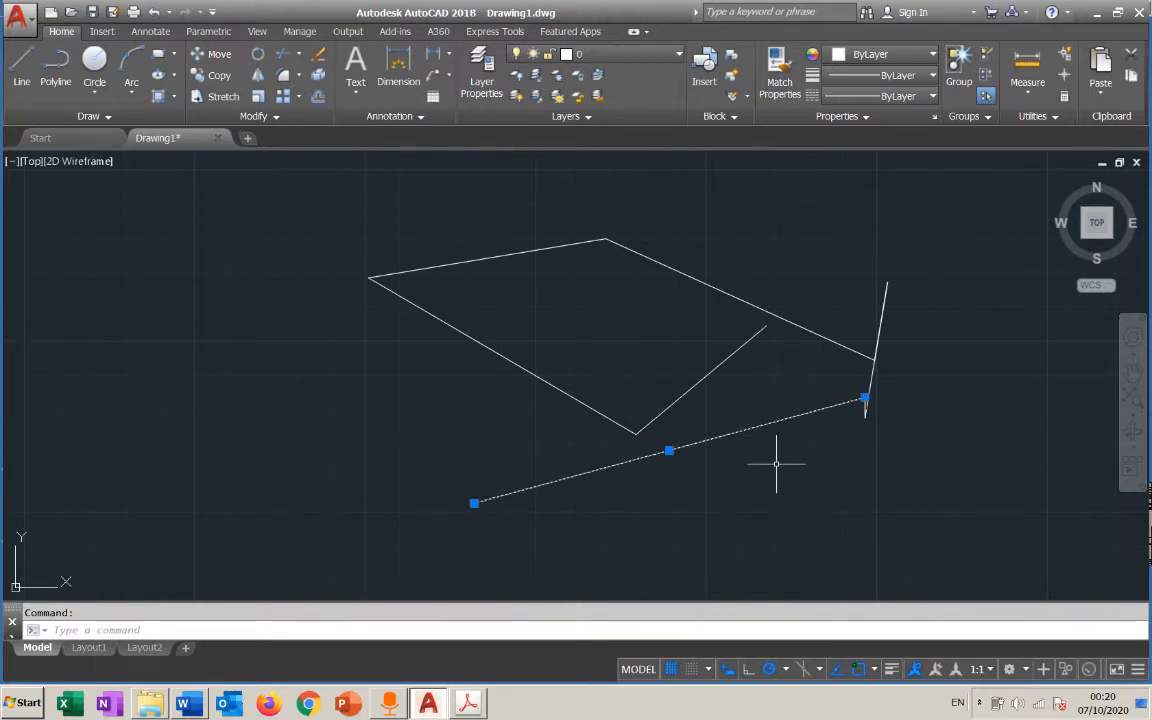
left_click(720, 363)
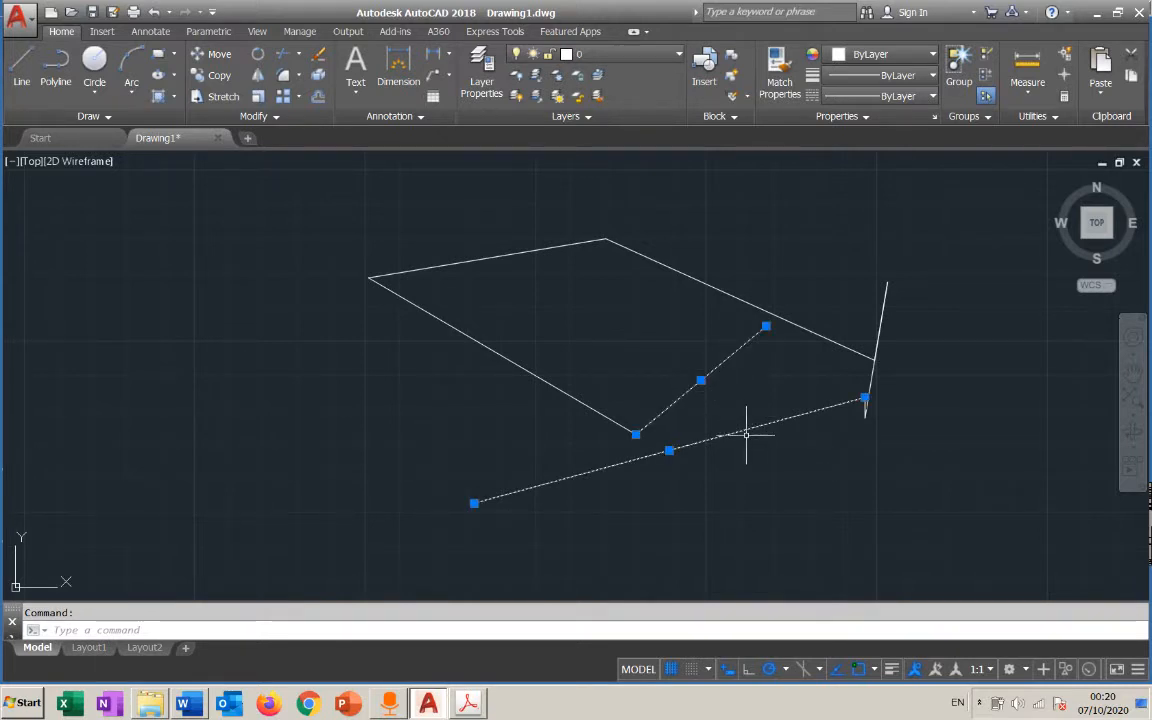
Add the remaining zigzag lines to the selection and delete them, including the leftover short steep line
left_click(869, 380)
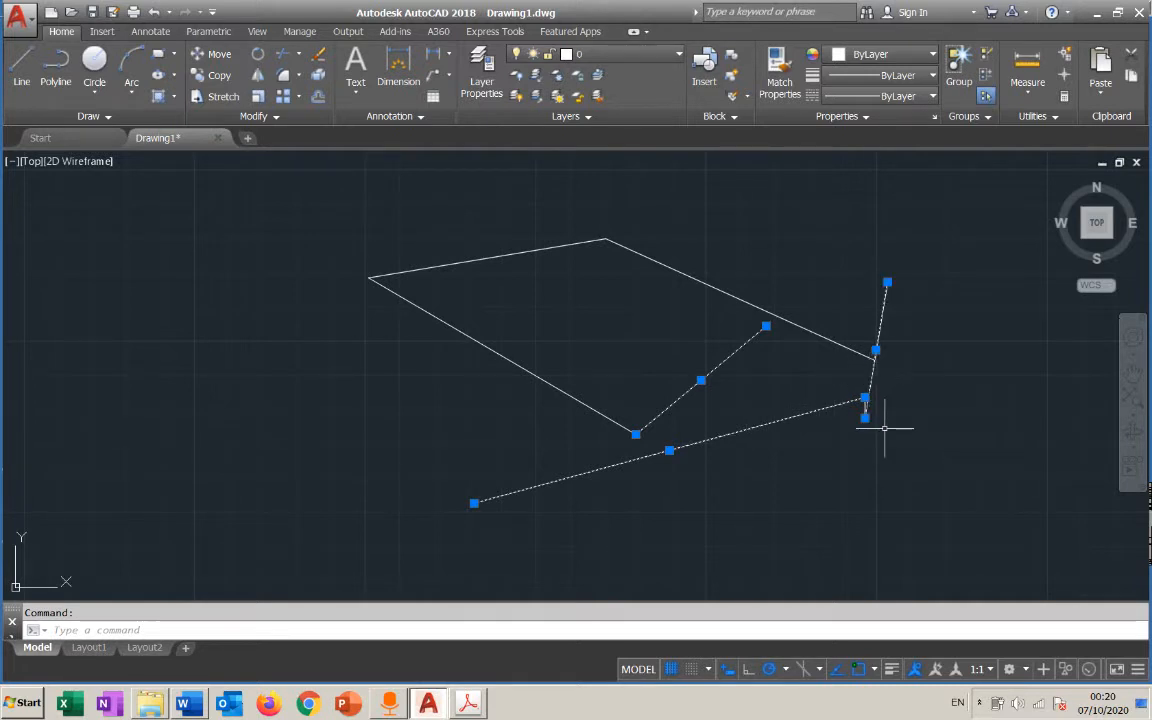
left_click(804, 328)
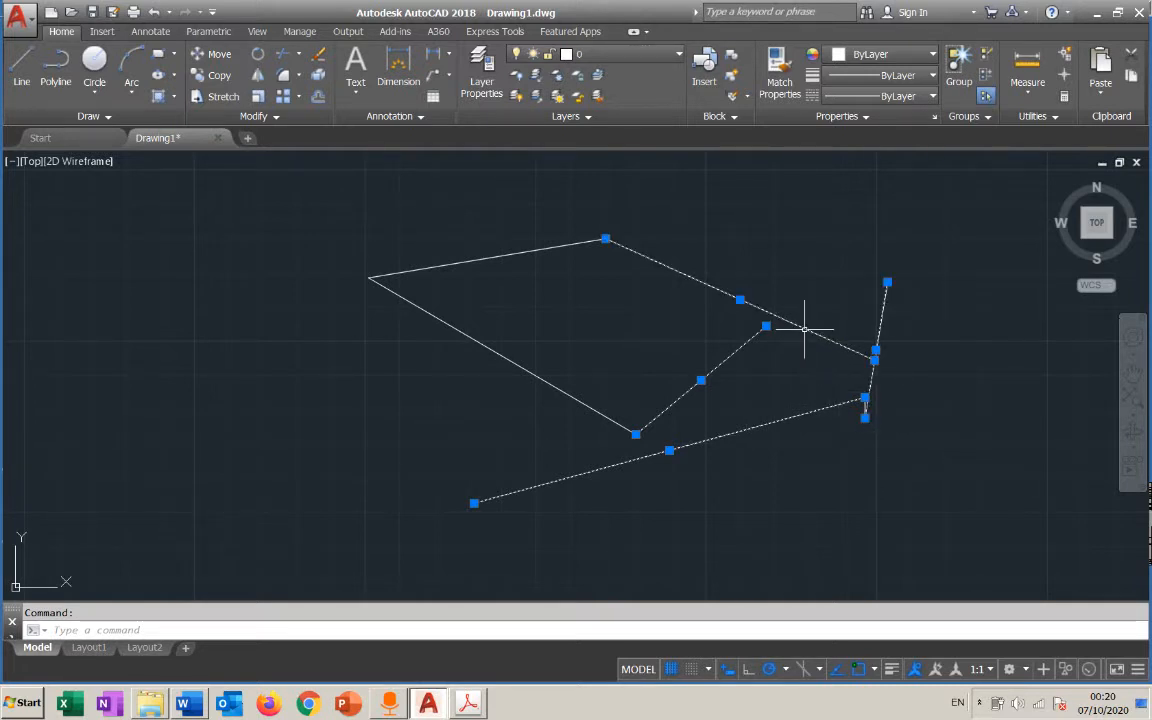
left_click(548, 248)
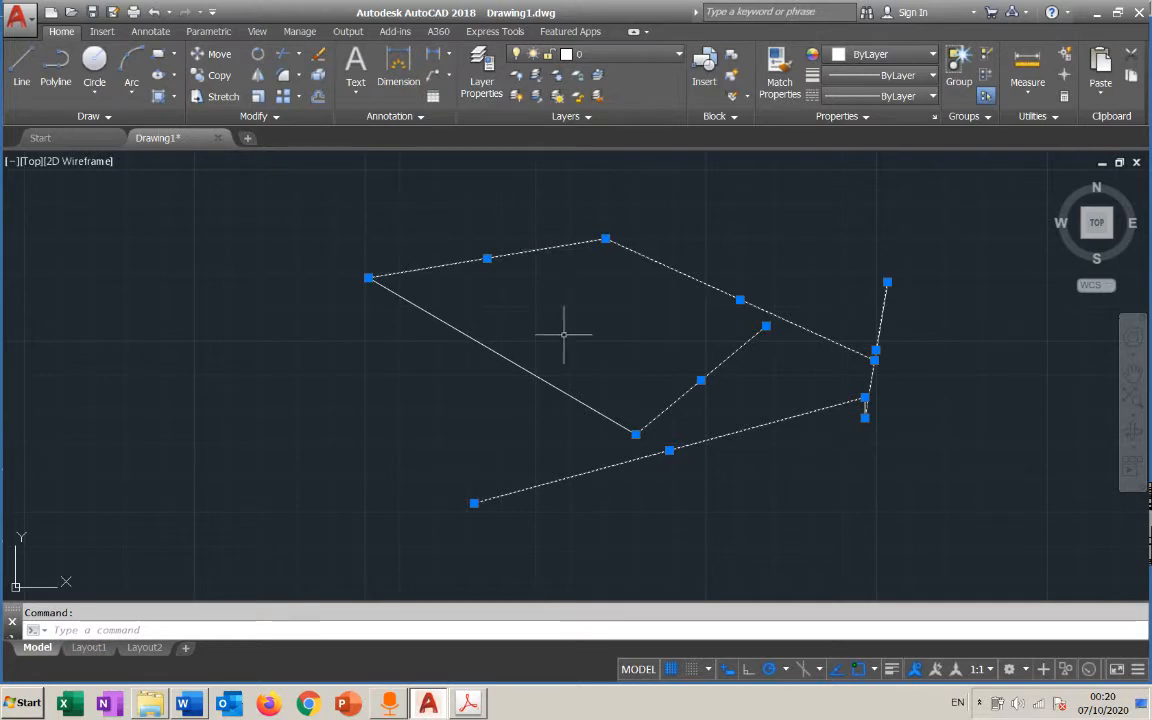
left_click(514, 358)
left_click(865, 405)
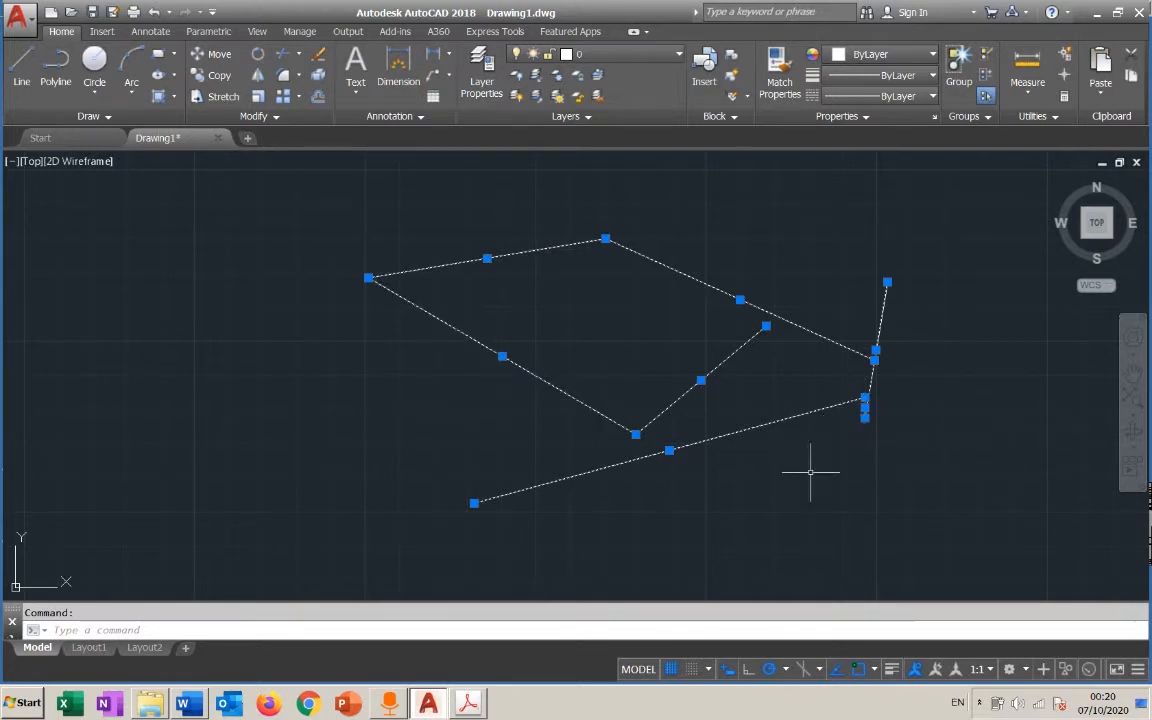
key("Delete")
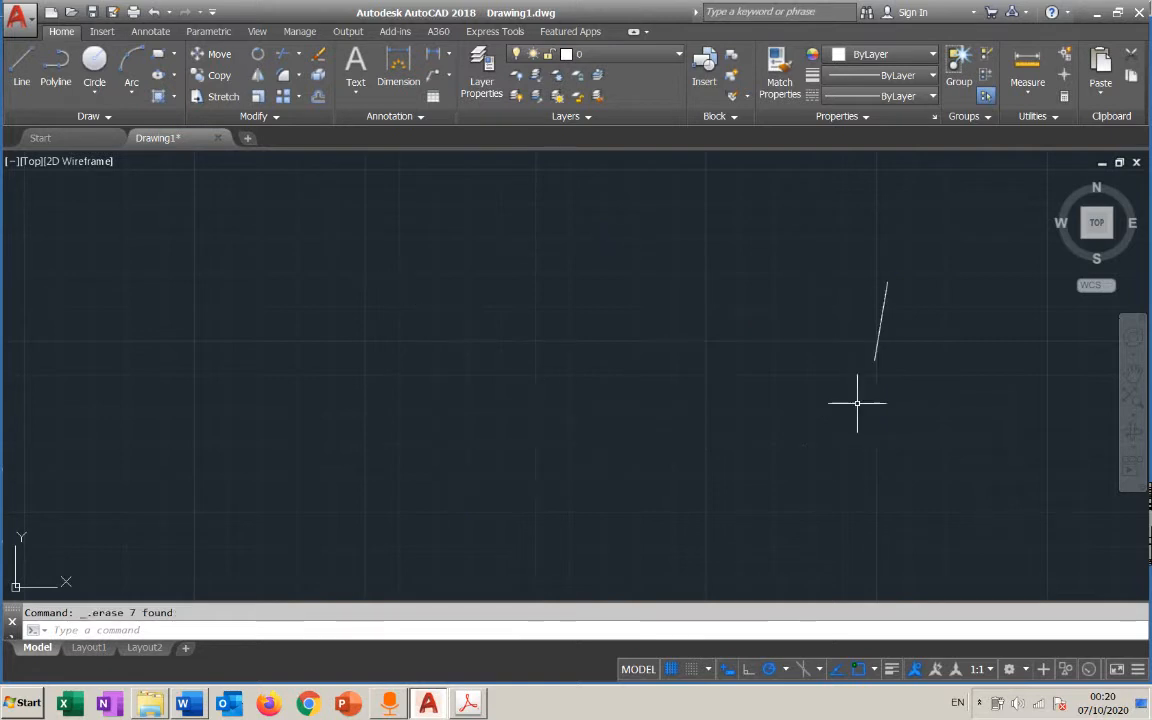
left_click(879, 333)
key("Delete")
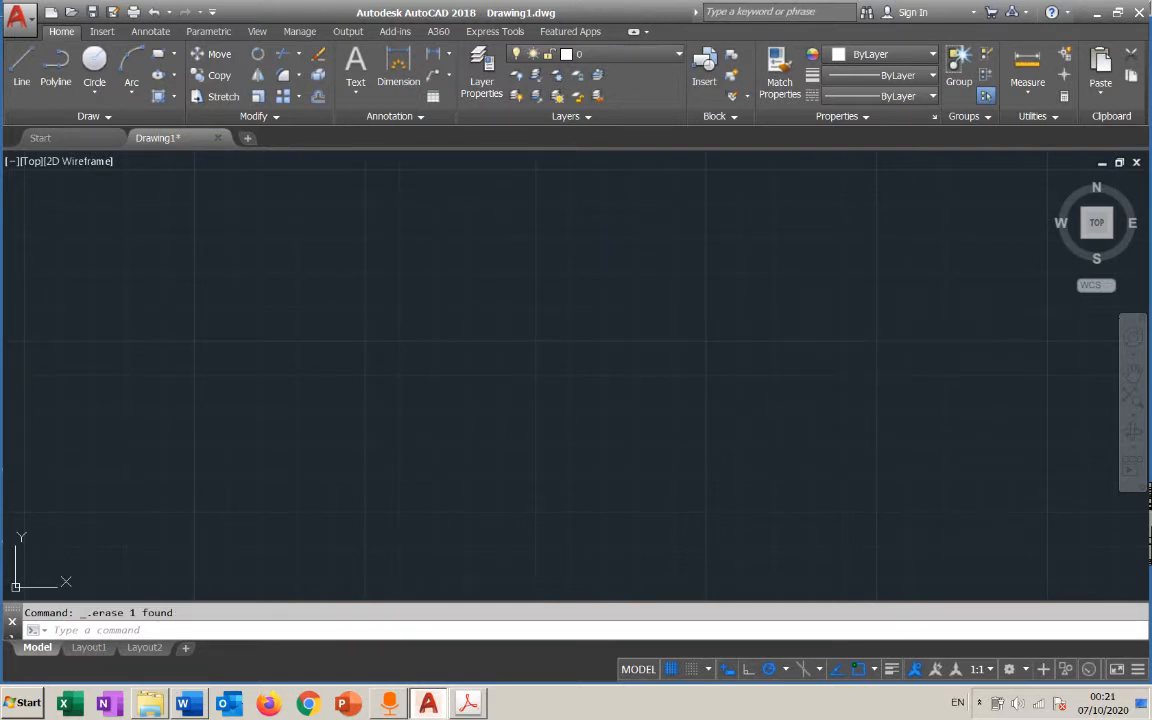
Undo and redo both line deletions, undo both again, and redo only one deletion
key("ctrl+z")
key("ctrl+z")
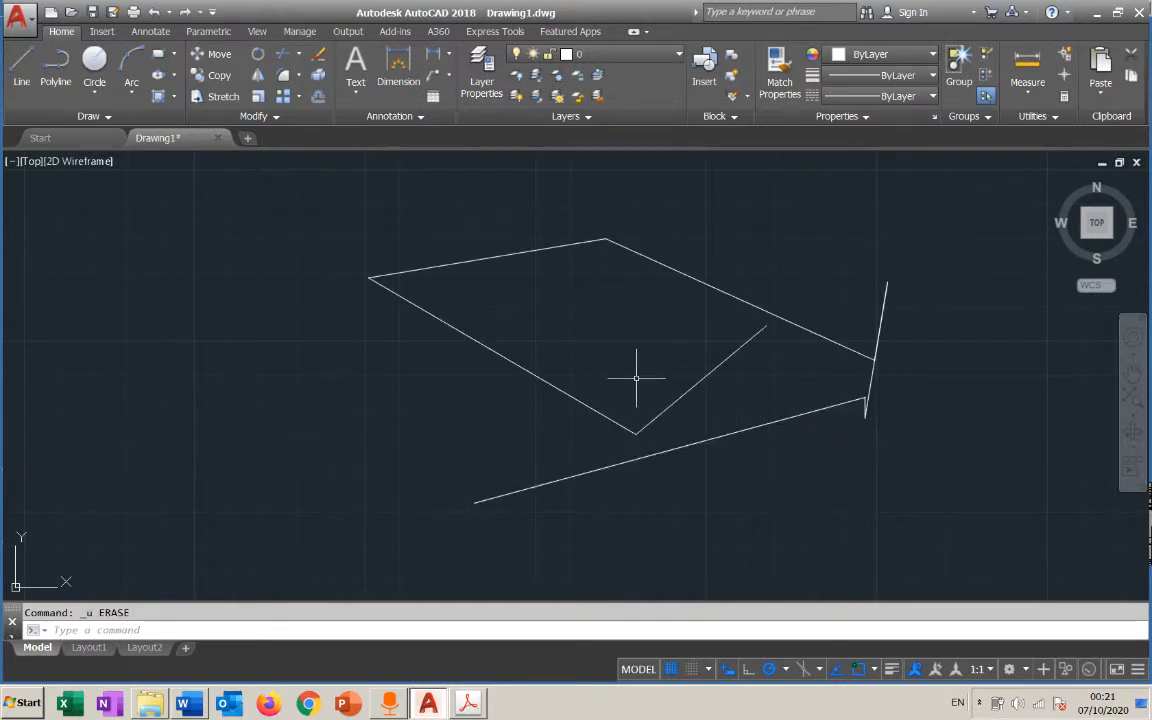
key("ctrl+y")
key("ctrl+y")
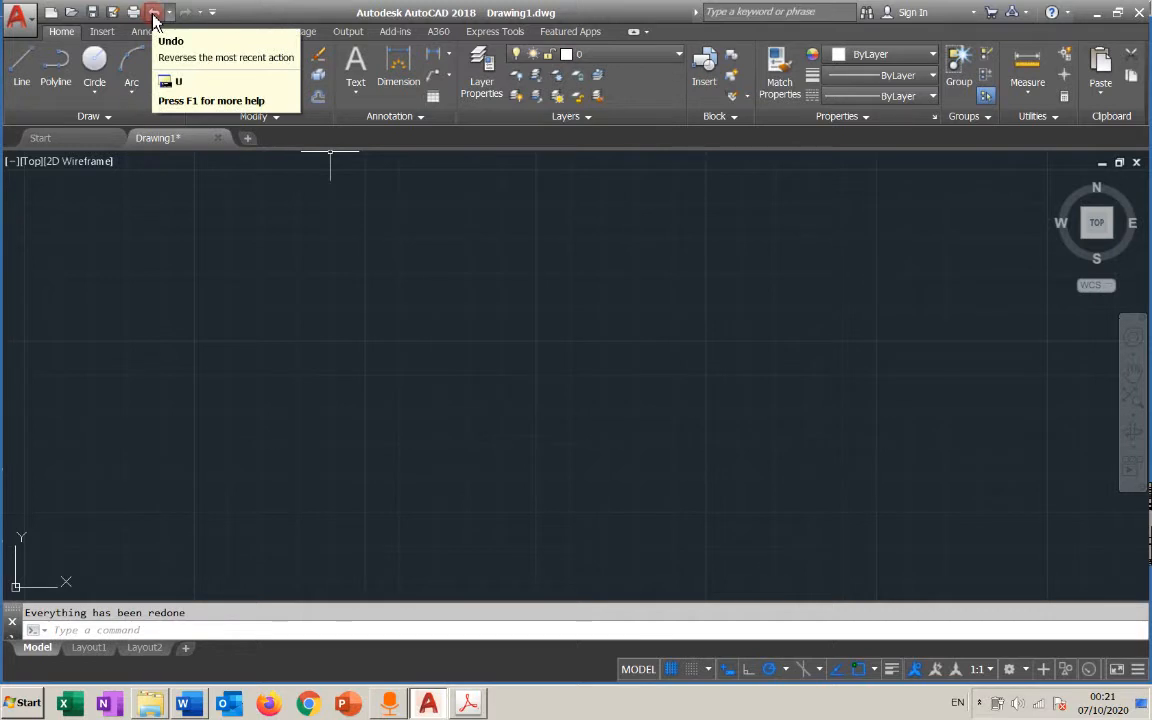
left_click(154, 13)
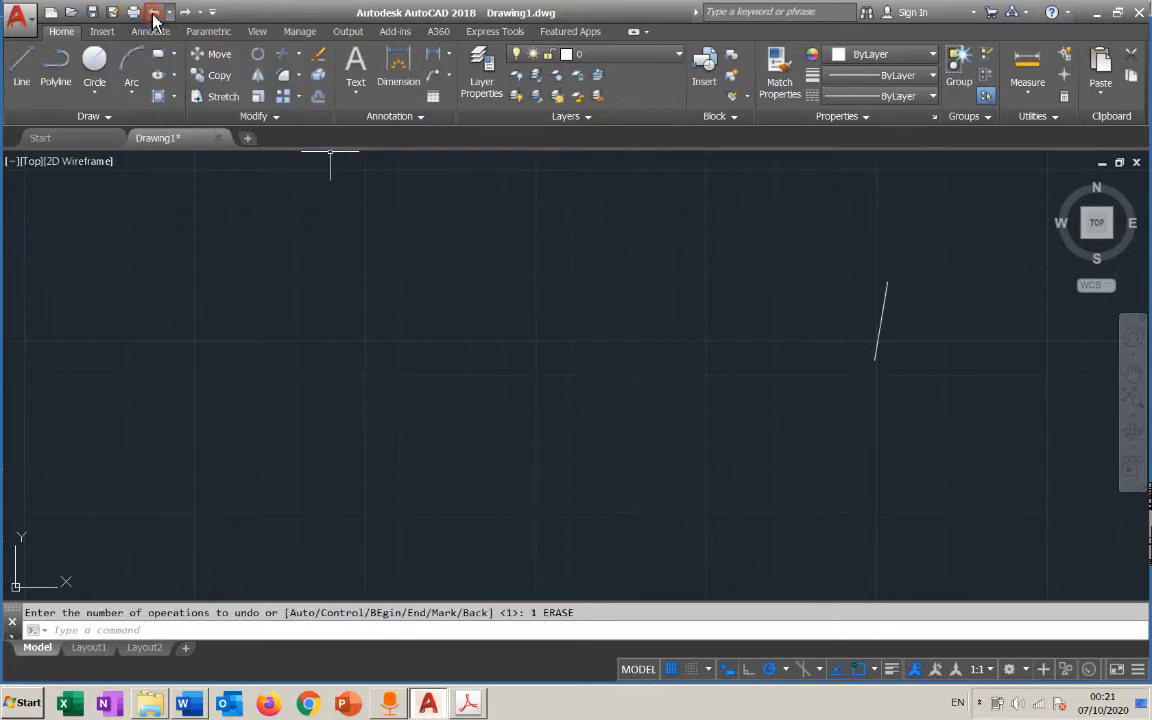
left_click(154, 13)
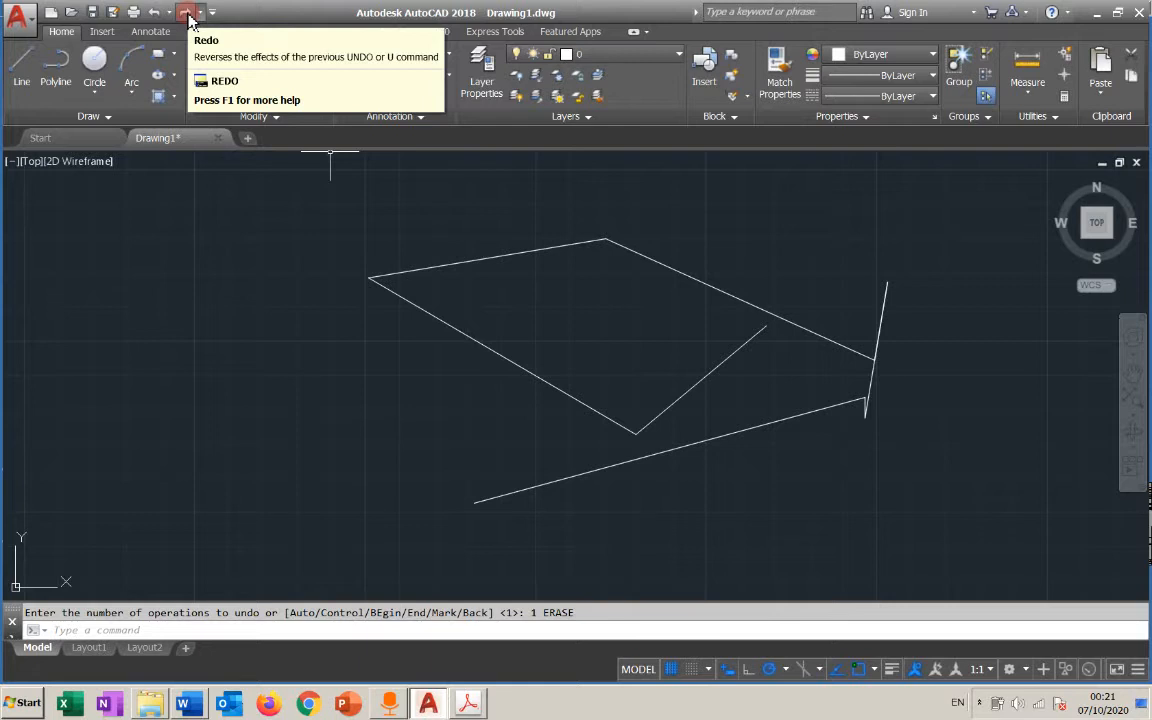
left_click(187, 14)
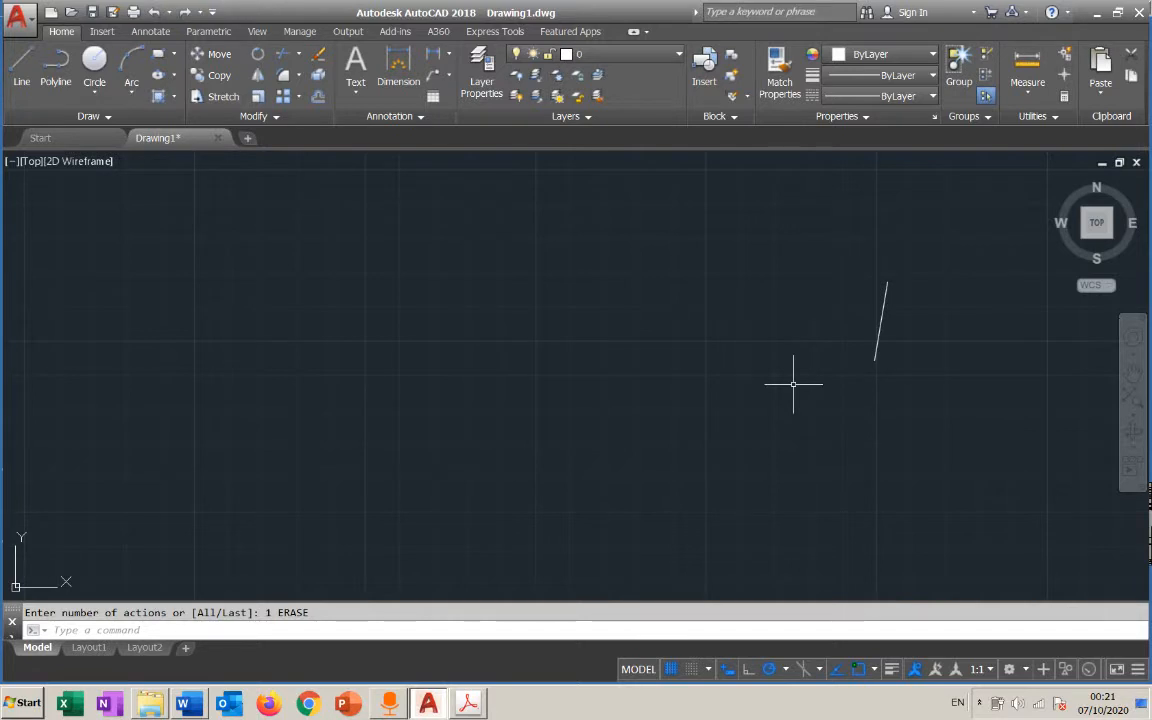
Alternate undoing and redoing the line deletions, finishing with both undone so the whole zigzag chain is restored
key("ctrl+z")
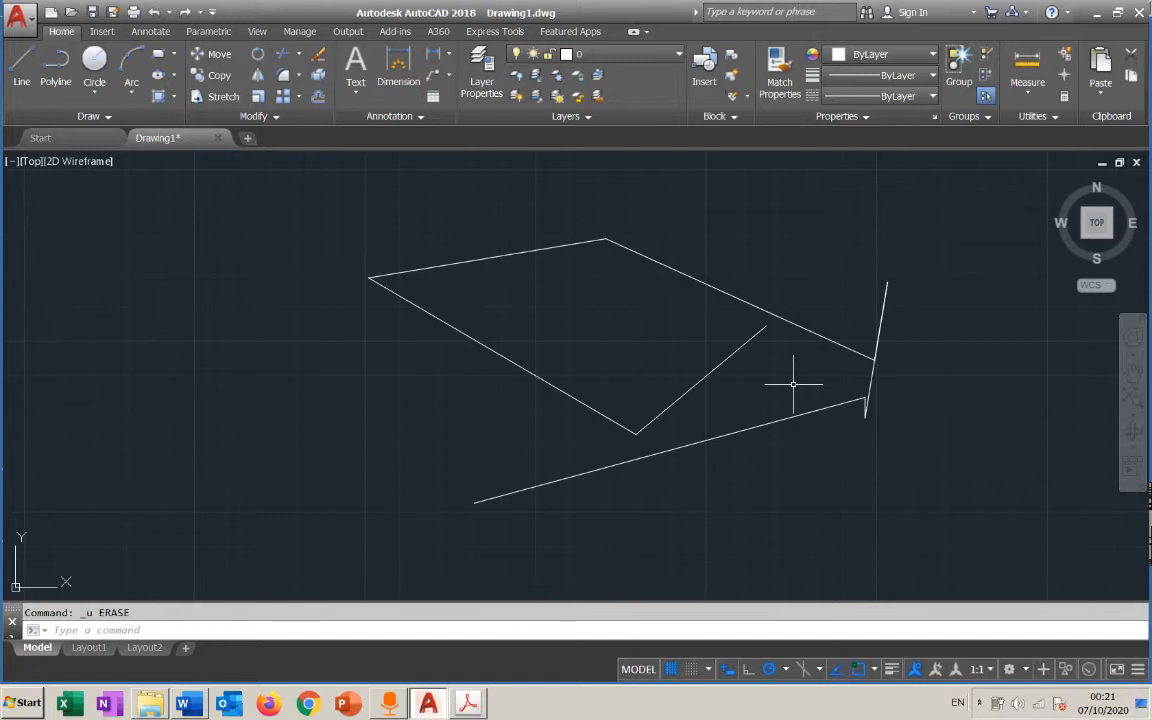
key("ctrl+y")
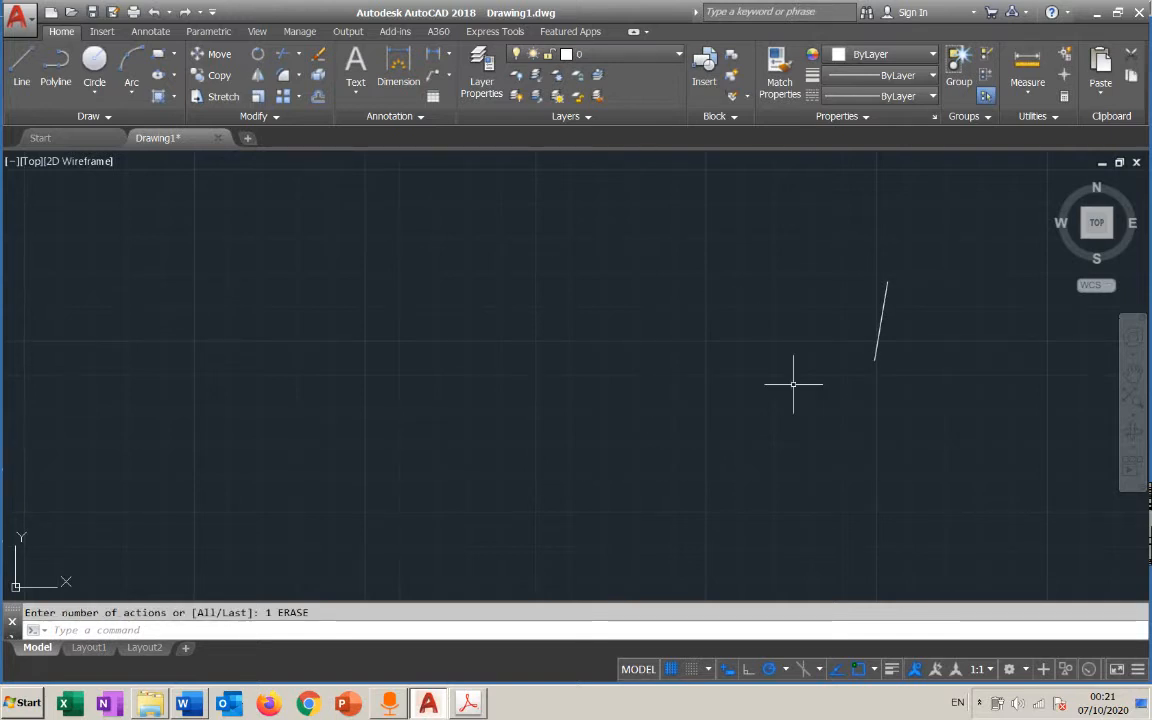
key("ctrl+z")
key("ctrl+y")
key("ctrl+y")
key("ctrl+z")
key("ctrl+z")
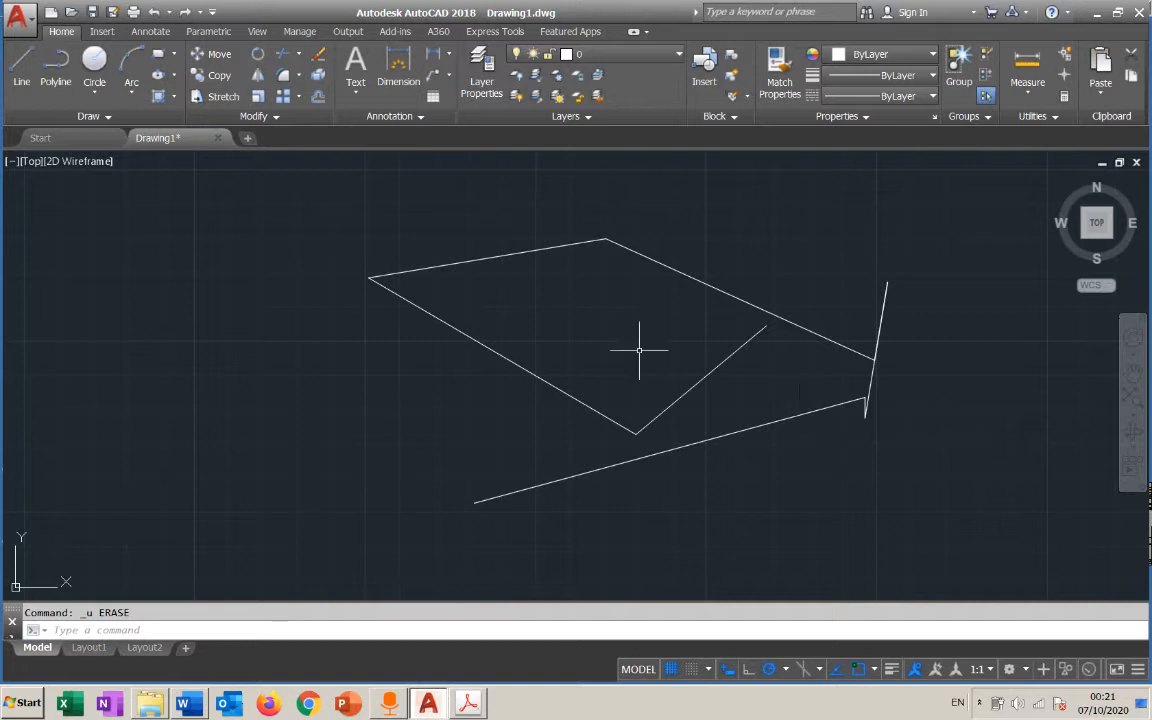
Draw a second freehand open chain of many connected lines crossing over the existing zigzag with the Line command
left_click(21, 70)
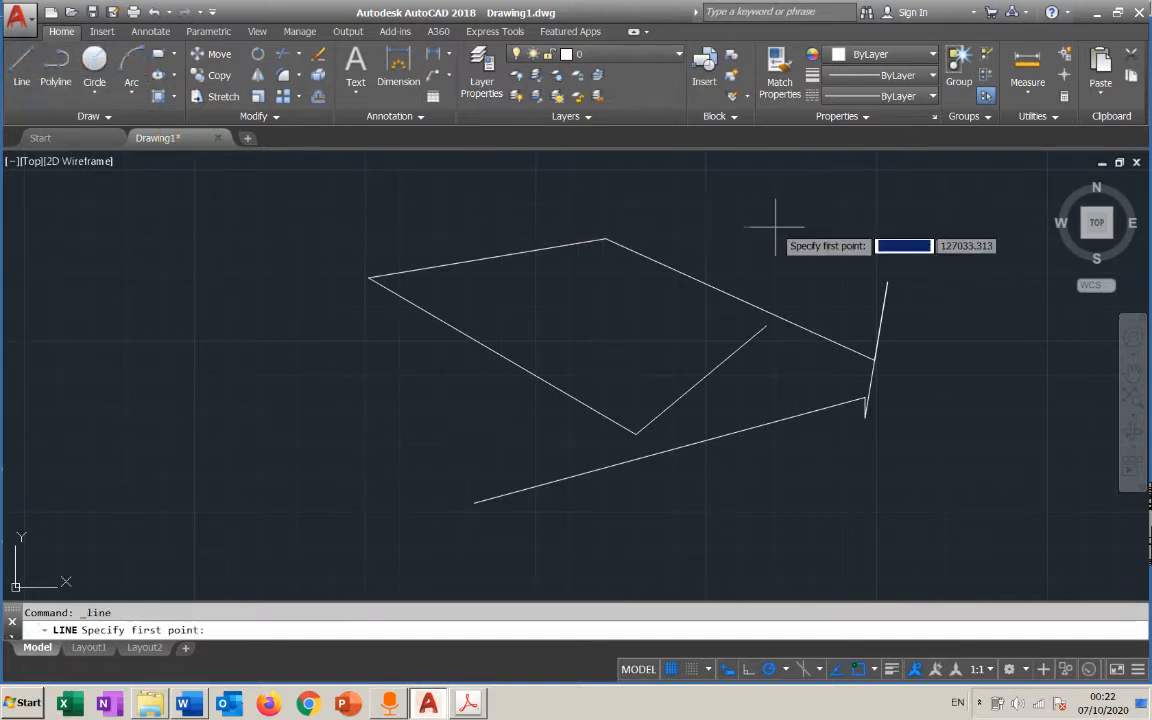
left_click(775, 228)
left_click(616, 310)
left_click(775, 532)
left_click(530, 517)
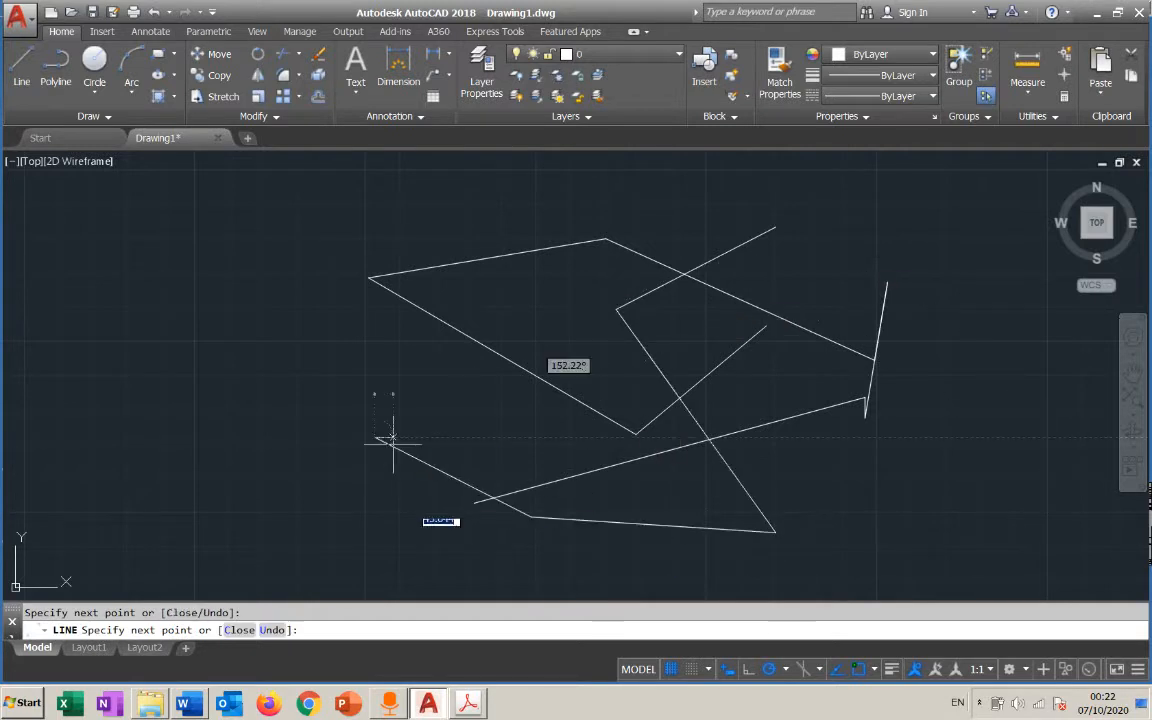
left_click(375, 436)
left_click(449, 310)
left_click(449, 200)
left_click(686, 316)
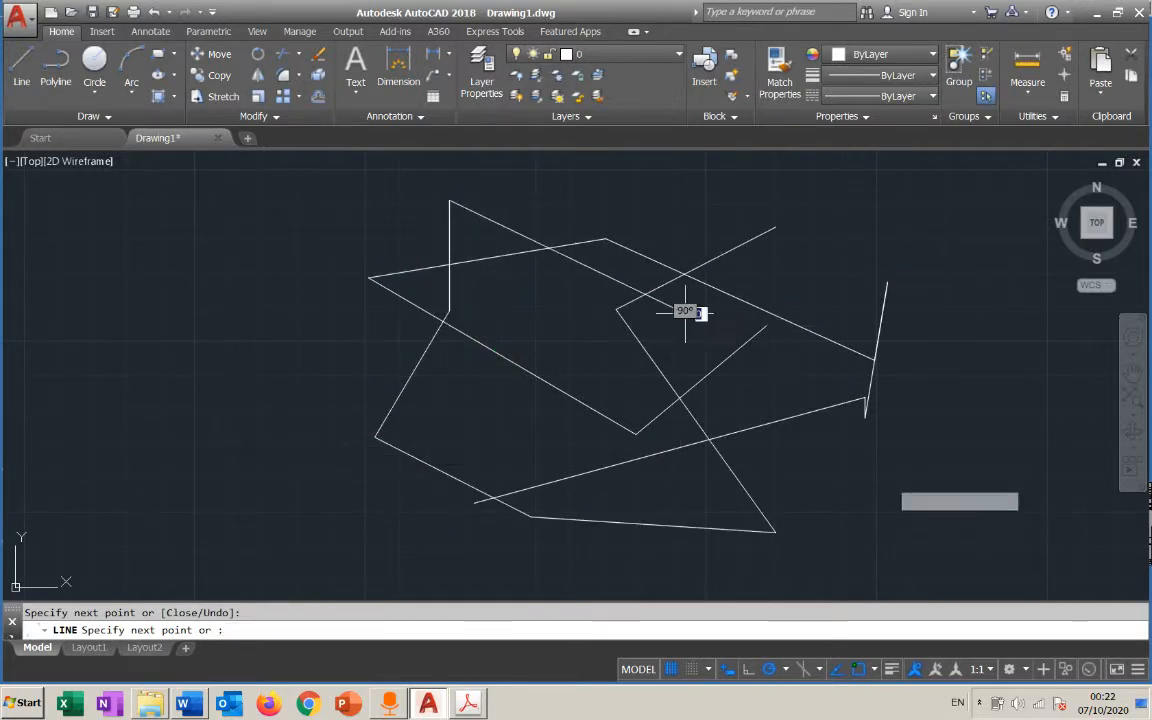
left_click(902, 486)
left_click(660, 476)
left_click(410, 374)
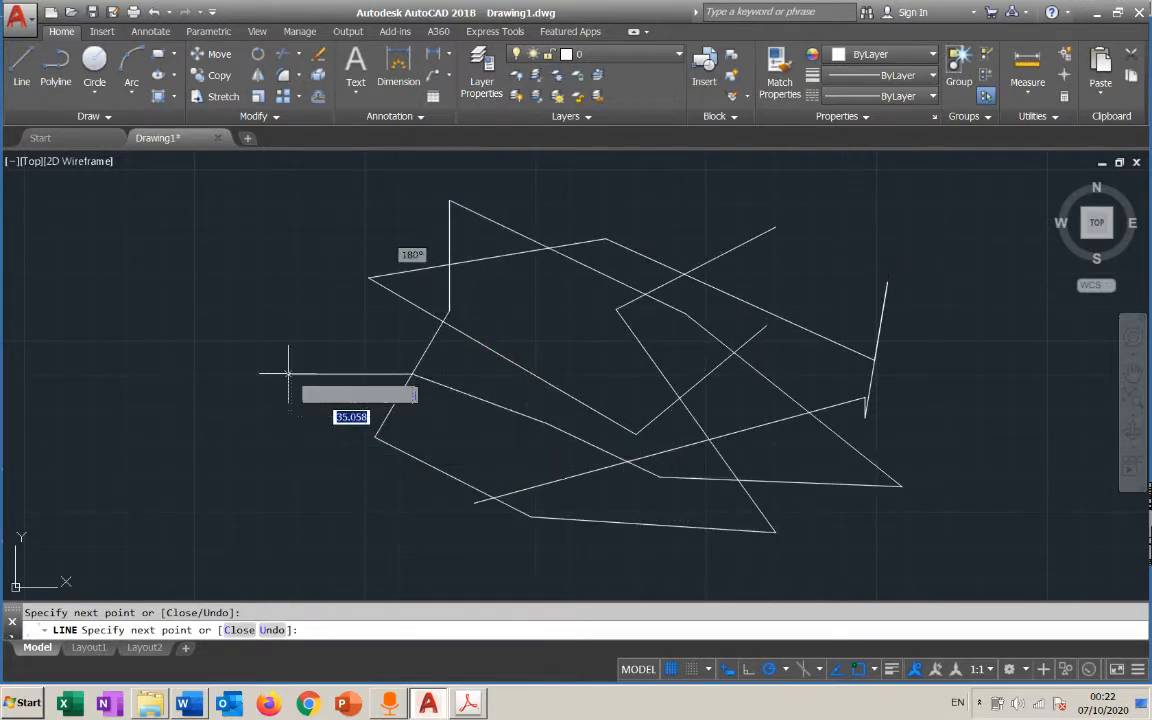
left_click(288, 374)
left_click(317, 232)
key("Escape")
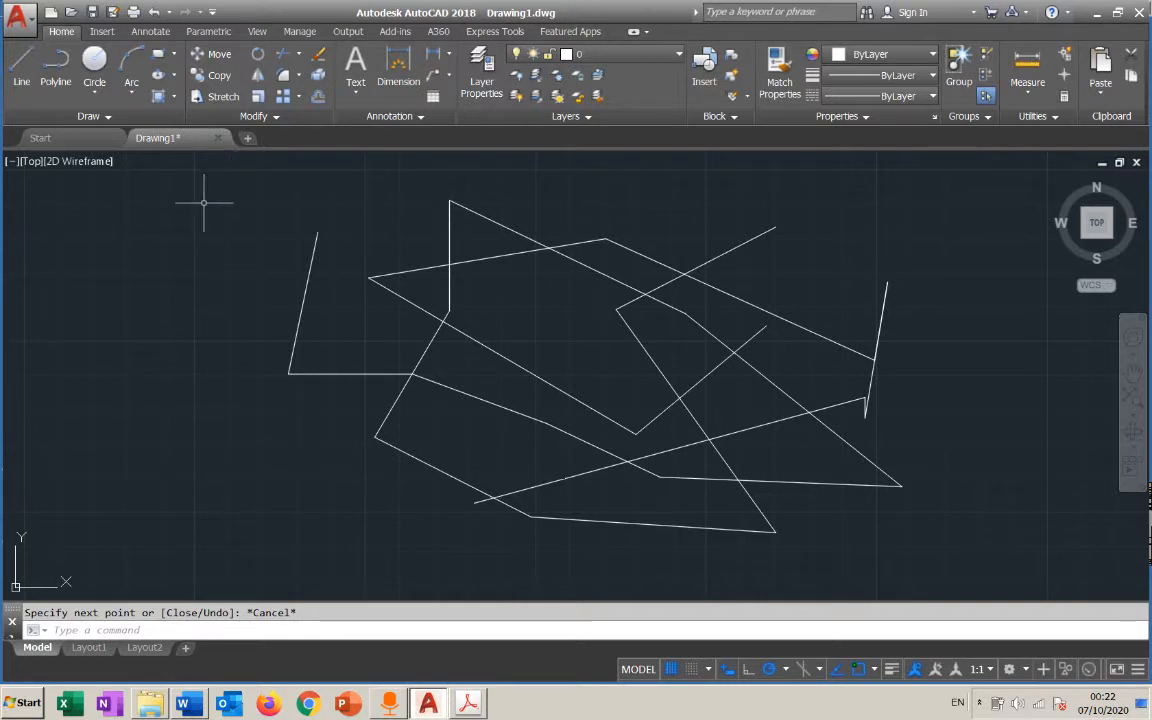
key("Escape")
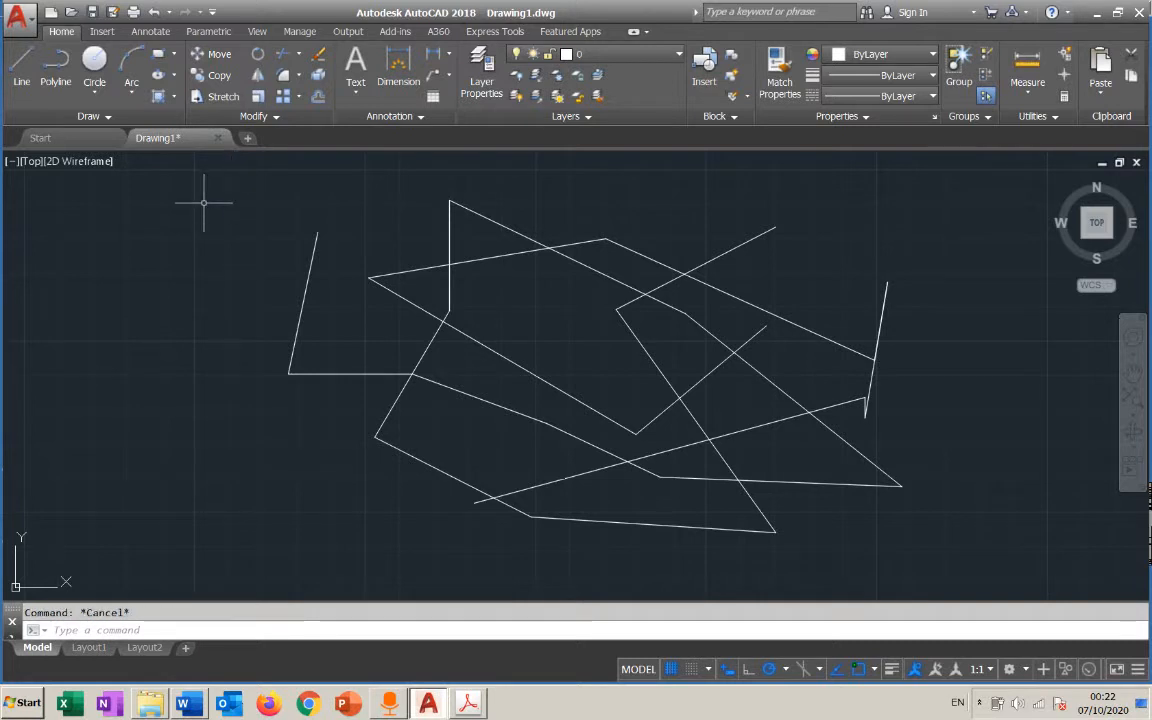
Select all the lines with one crossing box spanning the whole figure and delete them
left_click(611, 172)
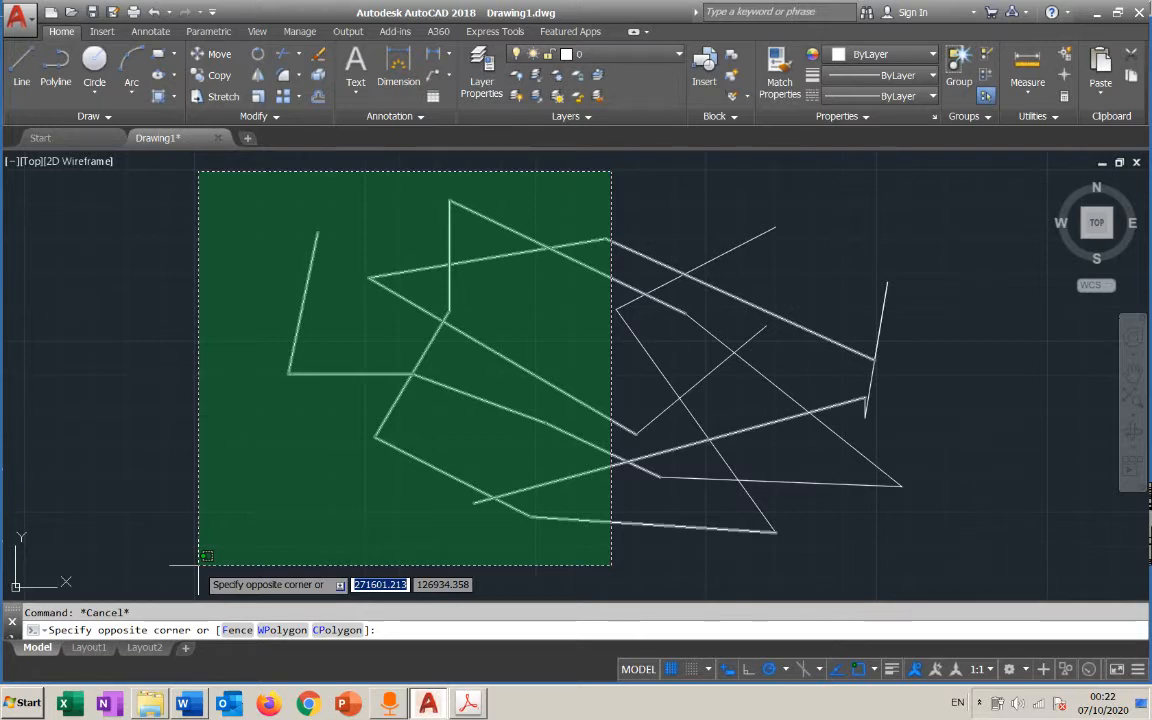
key("Escape")
left_click(956, 175)
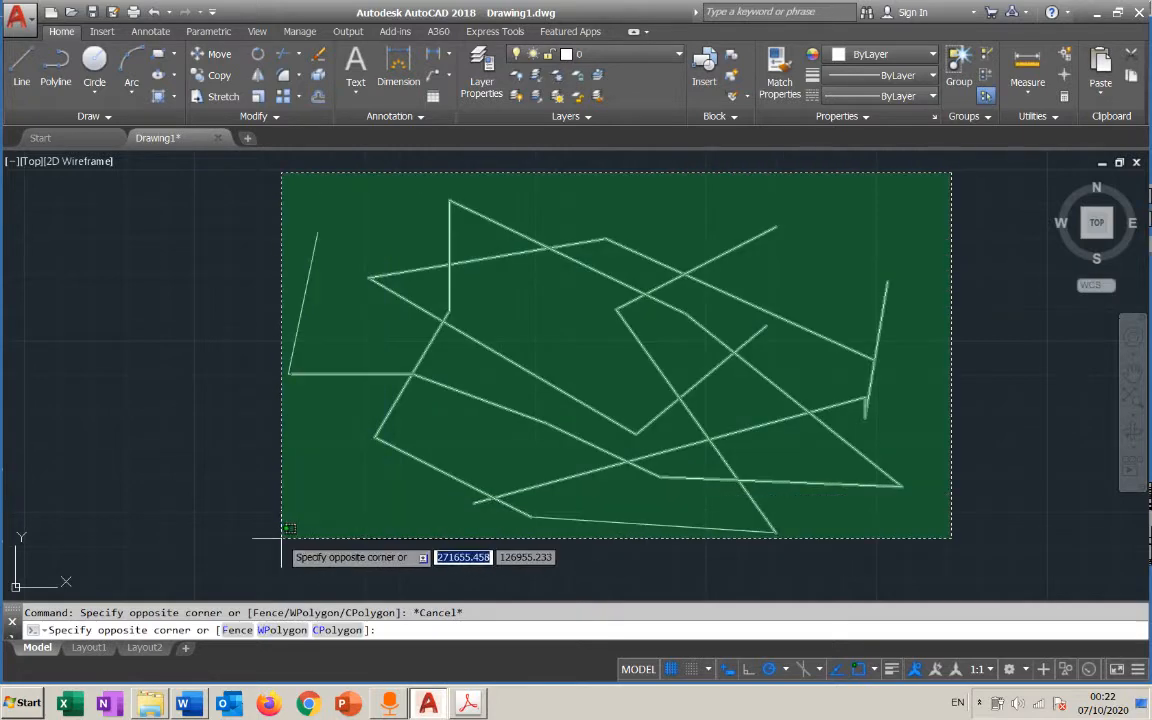
left_click(217, 554)
key("Delete")
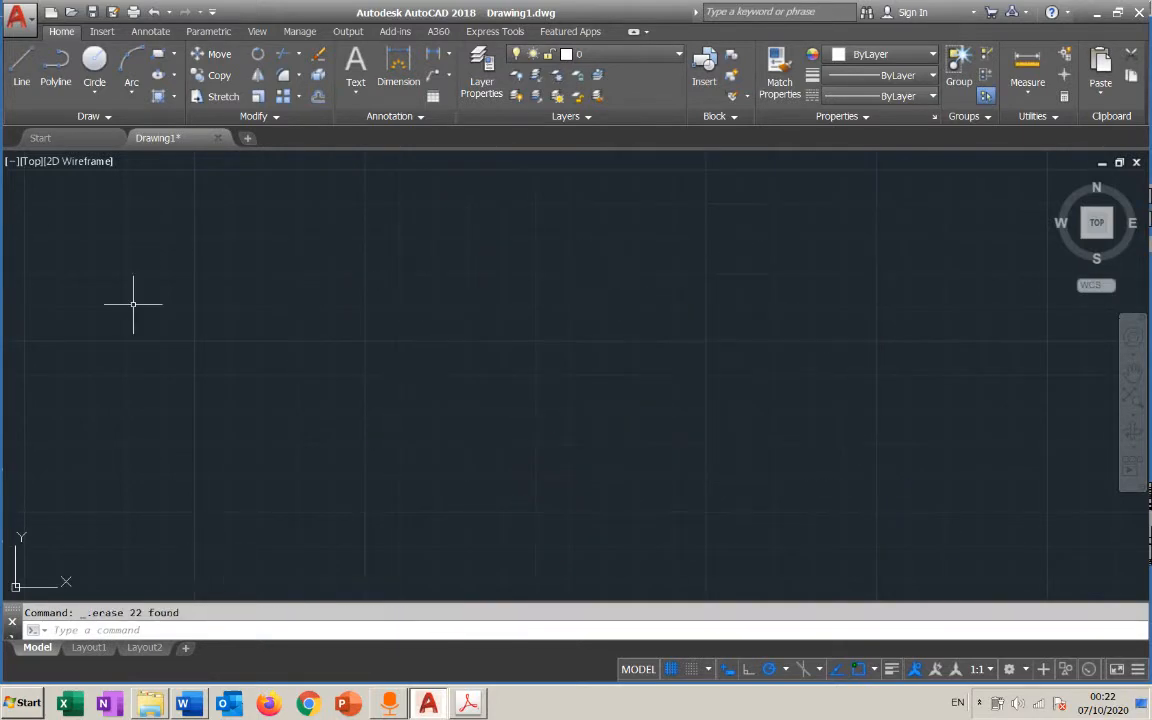
Draw one long horizontal line across the middle of the empty drawing area
left_click(20, 68)
left_click(333, 361)
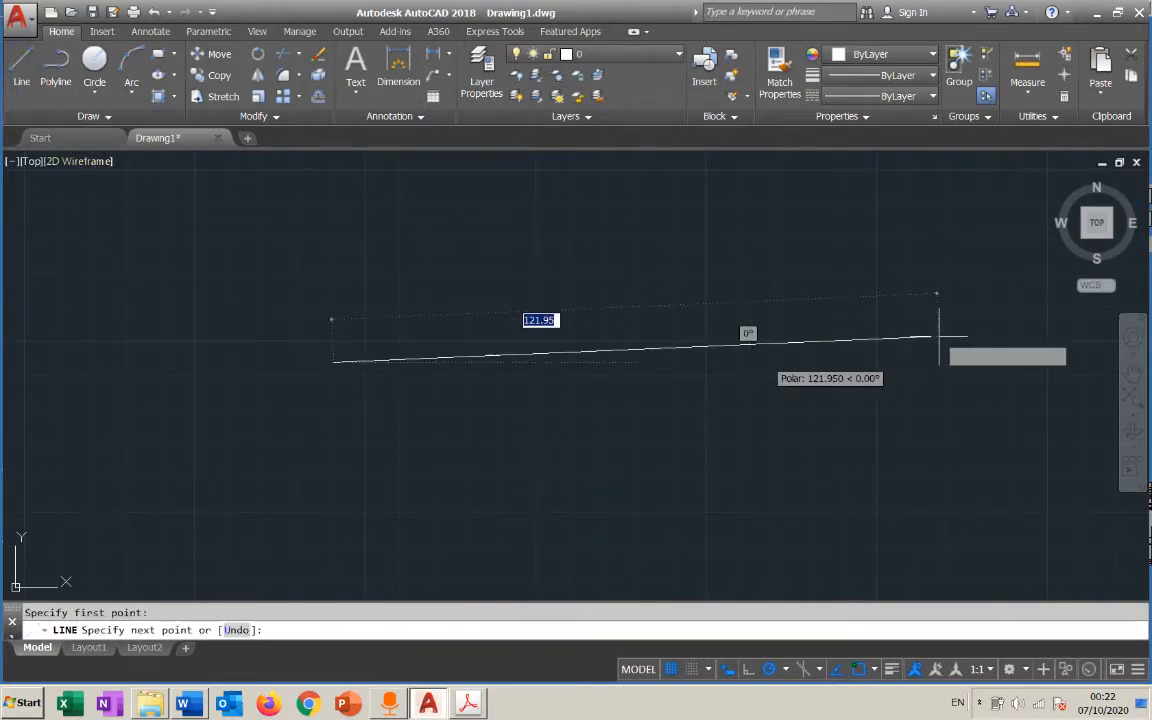
left_click(851, 362)
key("Escape")
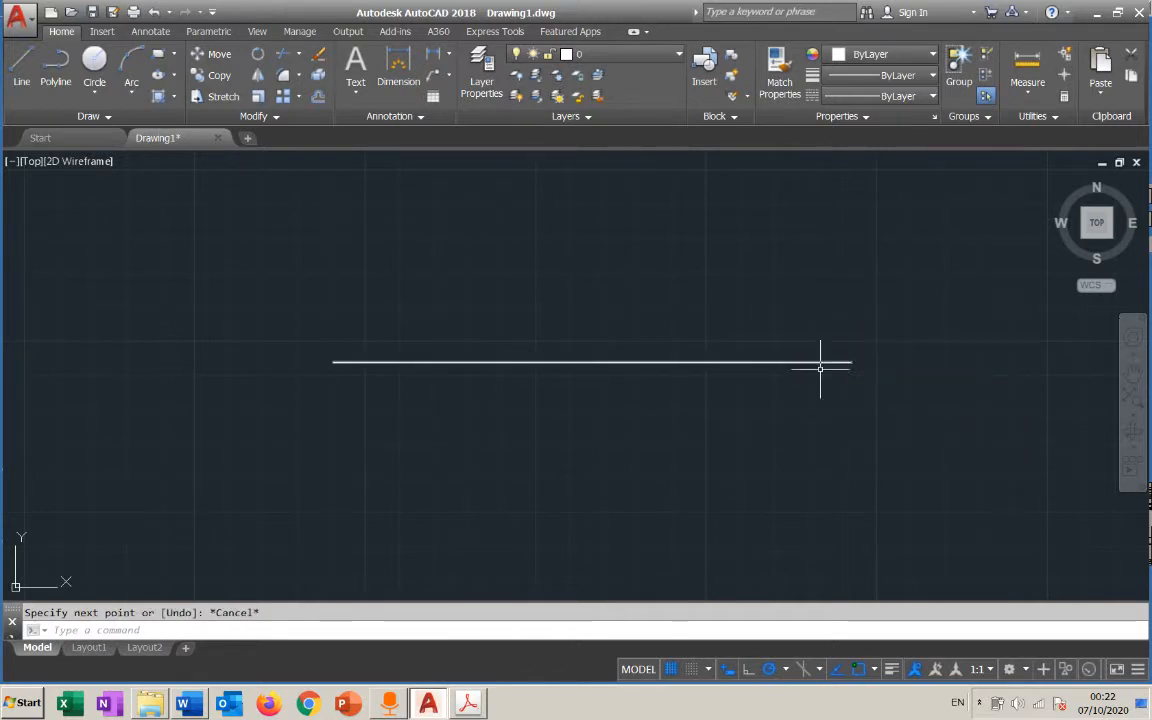
Select the horizontal line with a narrow crossing box through its middle, clear the selection, and try a window box over the same part
left_click(543, 256)
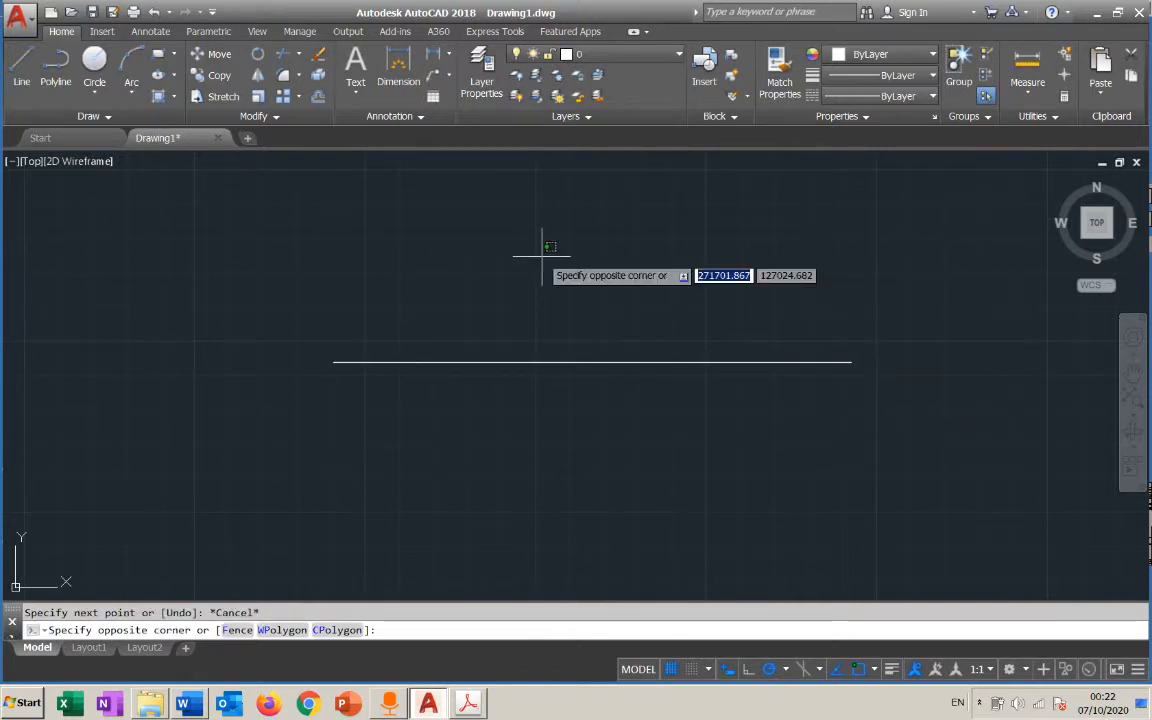
left_click(538, 425)
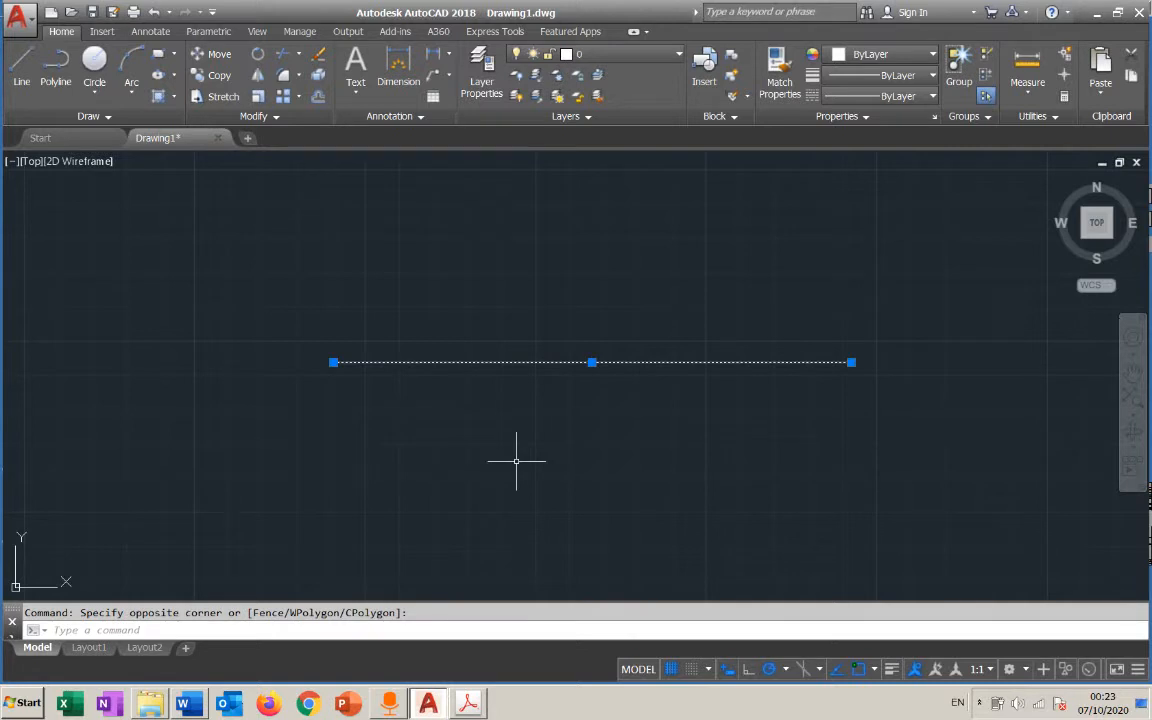
key("Escape")
left_click(527, 256)
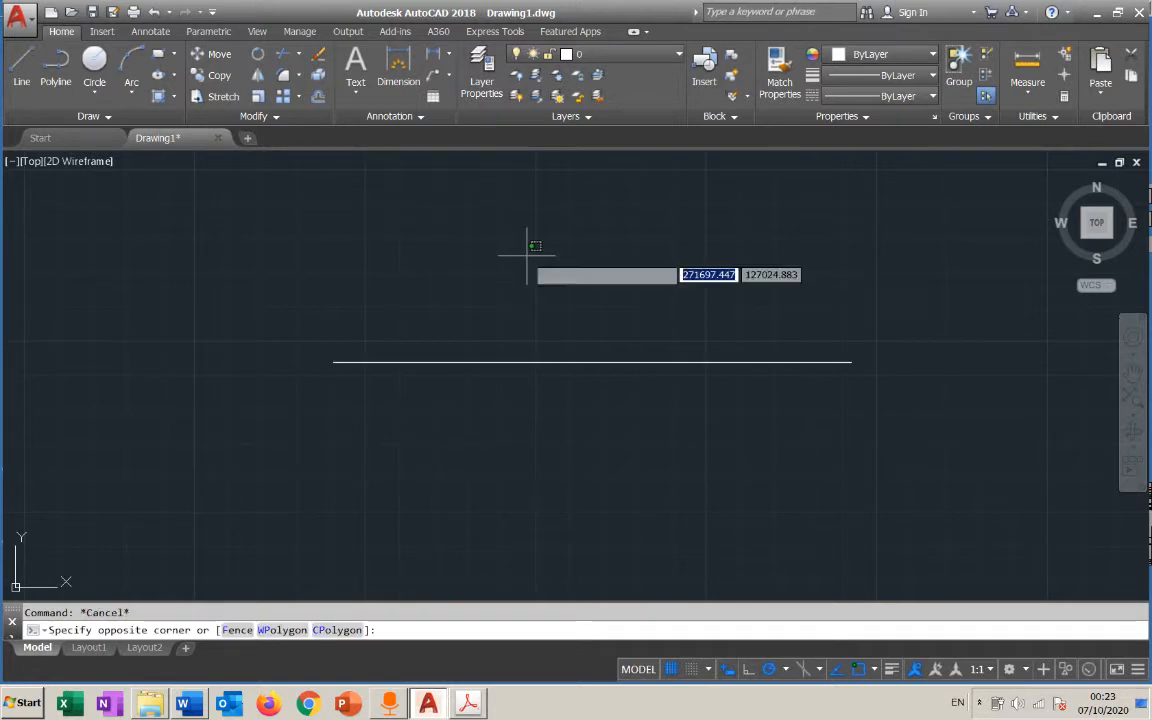
left_click(570, 453)
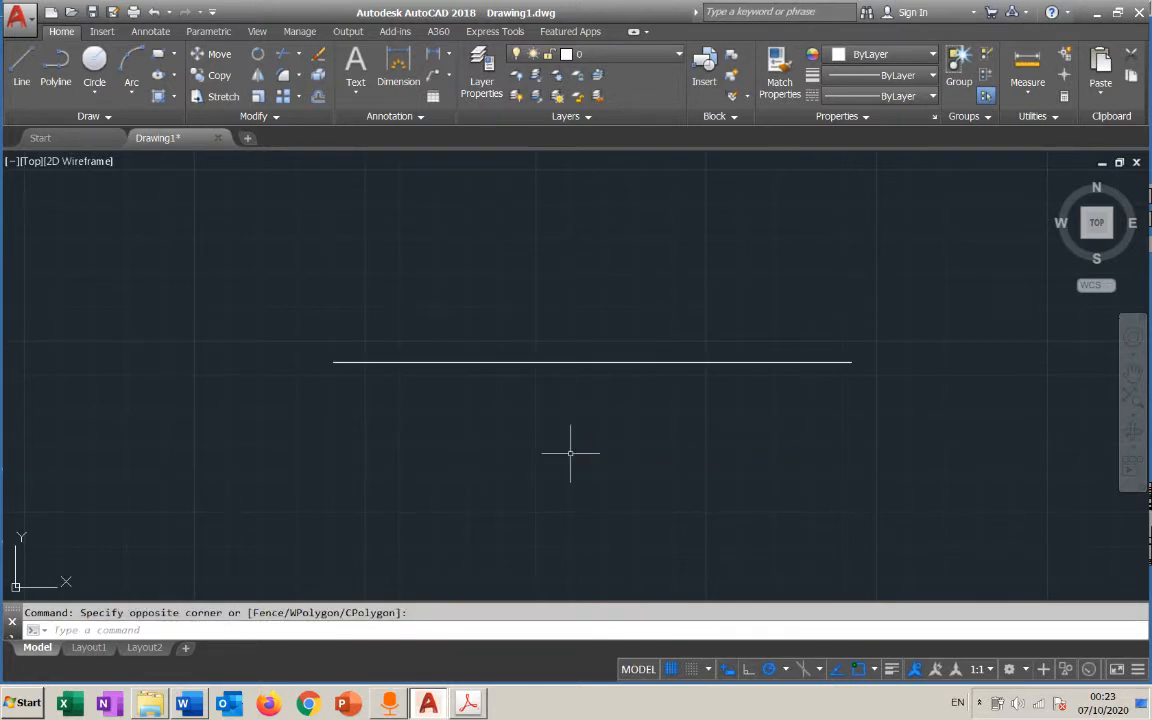
Select the horizontal line again with a wider crossing box through its middle and clear the selection
left_click(575, 230)
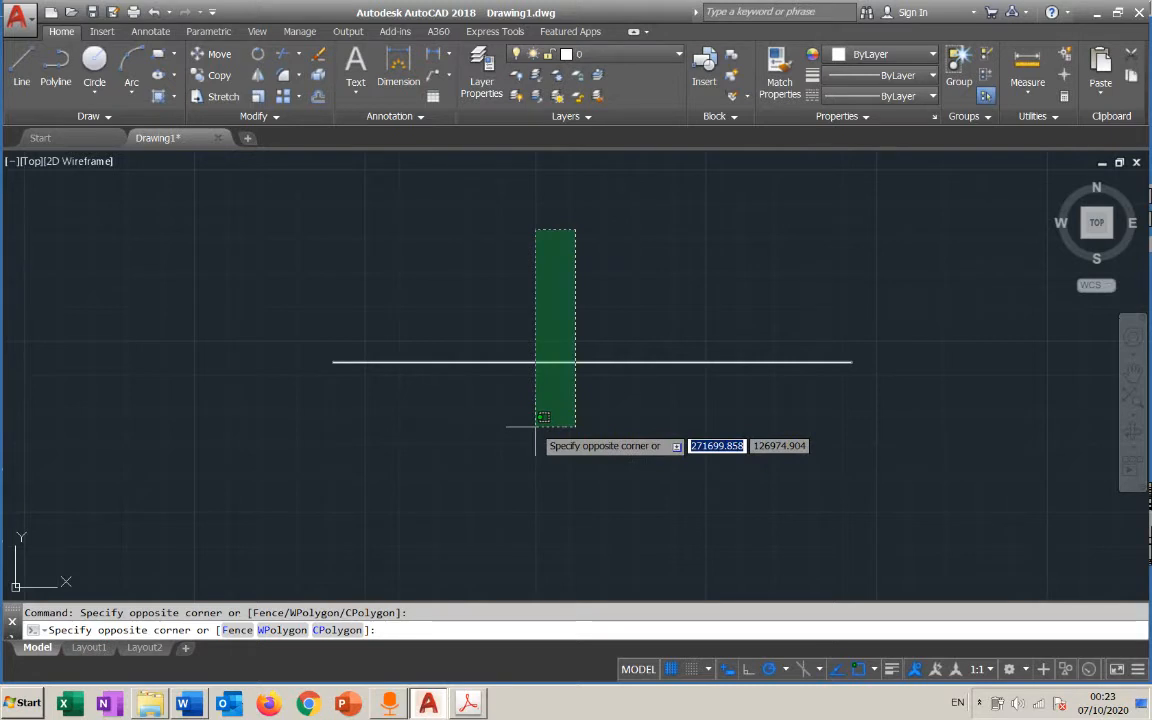
left_click(535, 426)
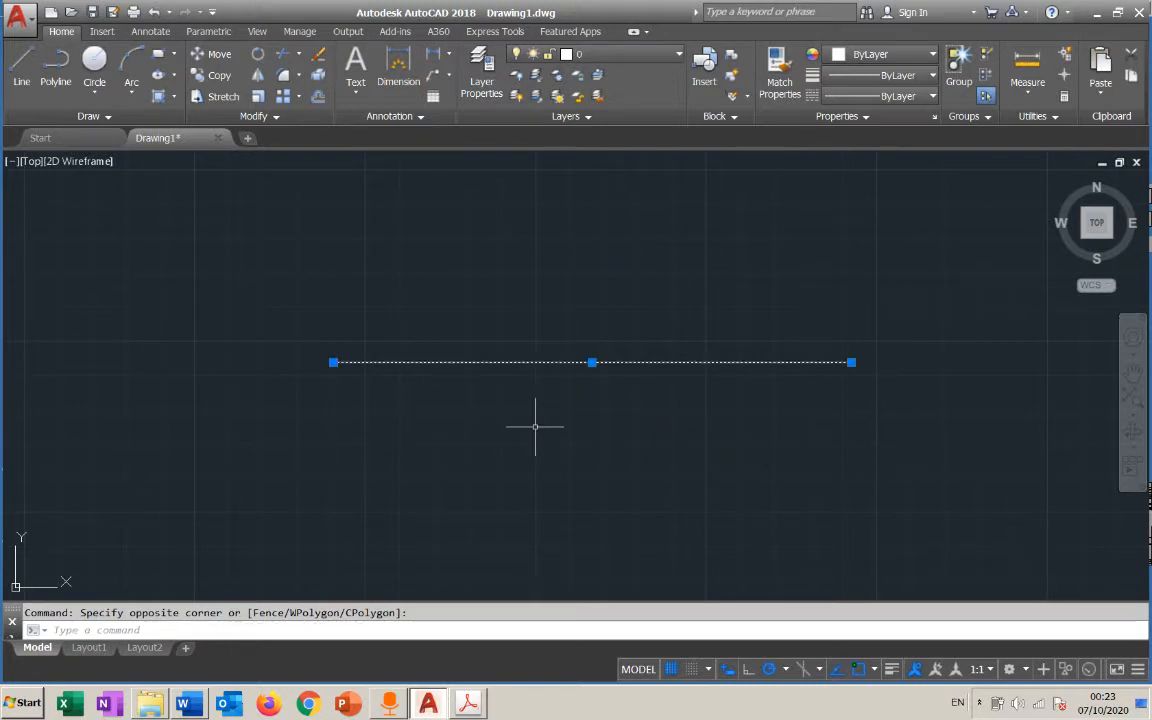
key("Escape")
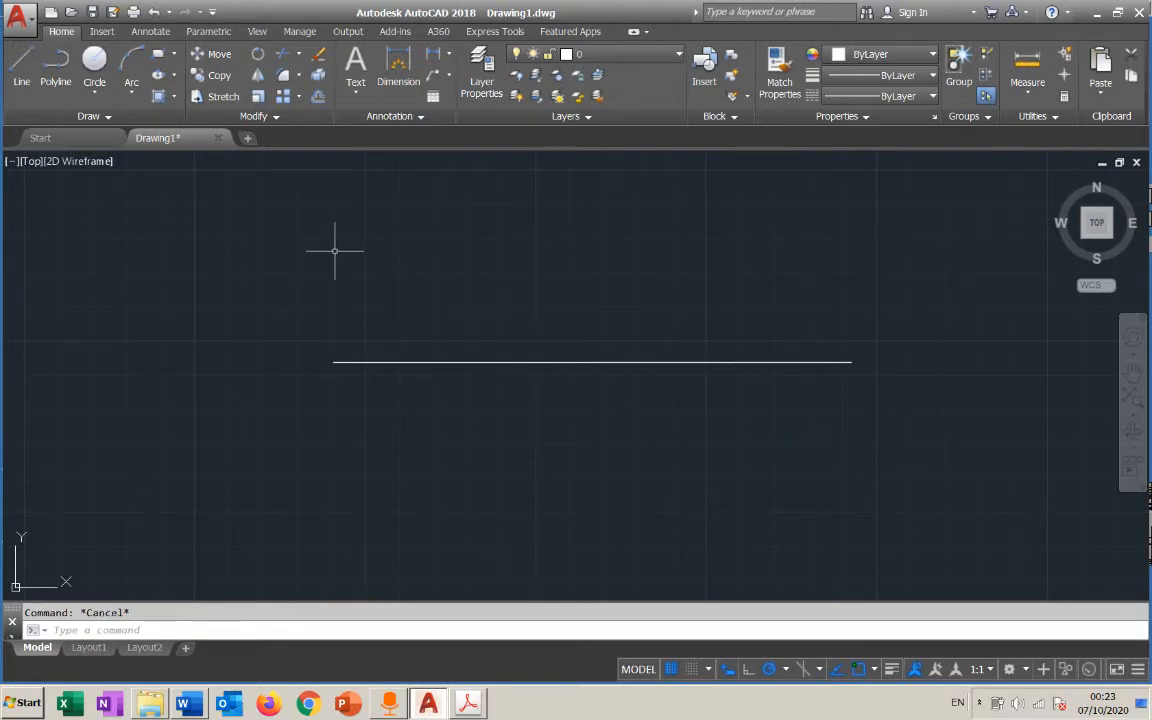
Select the horizontal line with a window box that encloses it completely, clear the selection, and cancel a second selection box
left_click(306, 265)
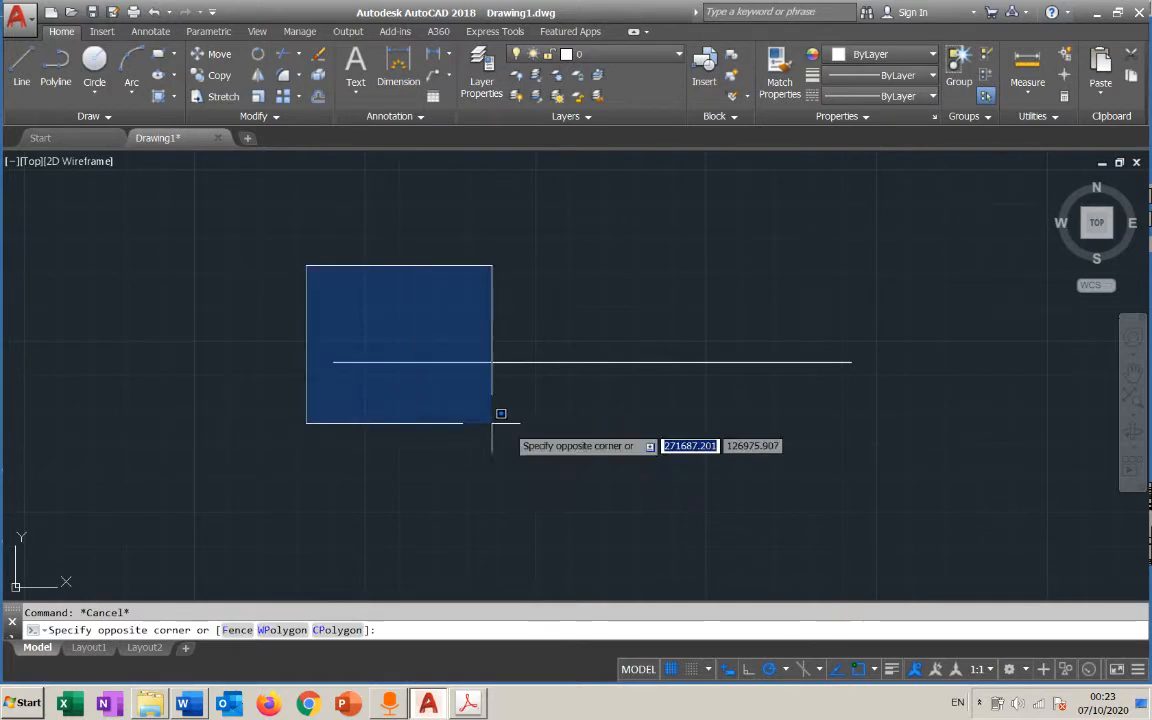
left_click(876, 448)
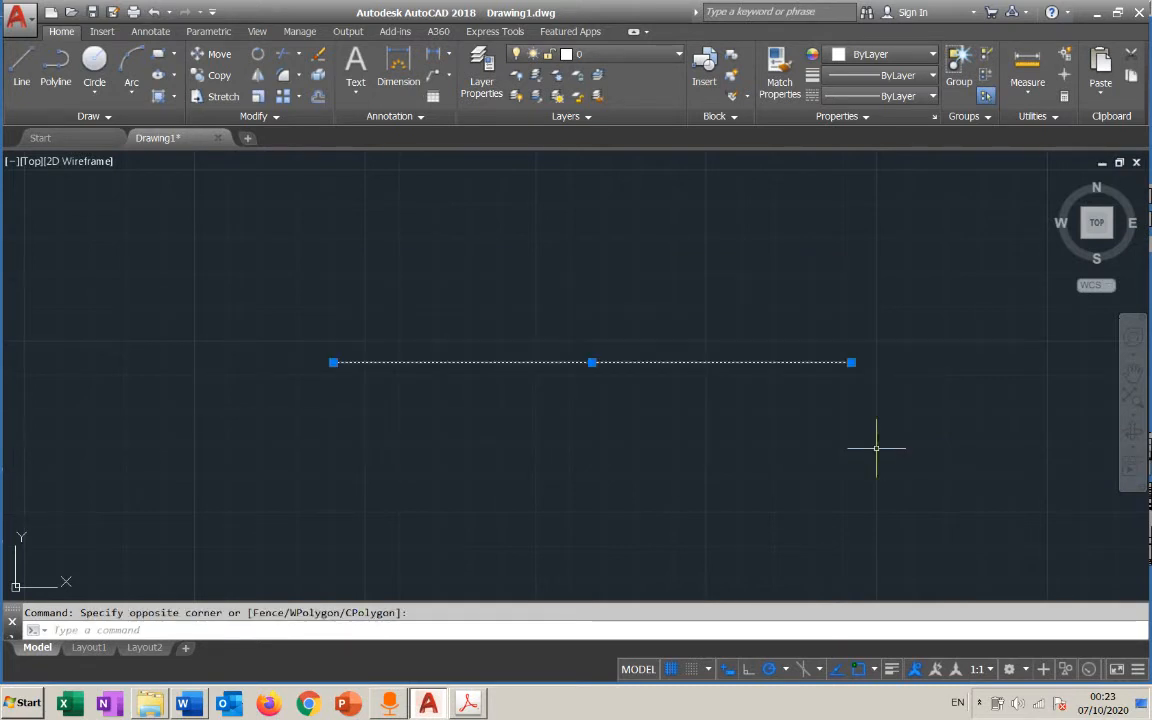
key("Escape")
left_click(280, 263)
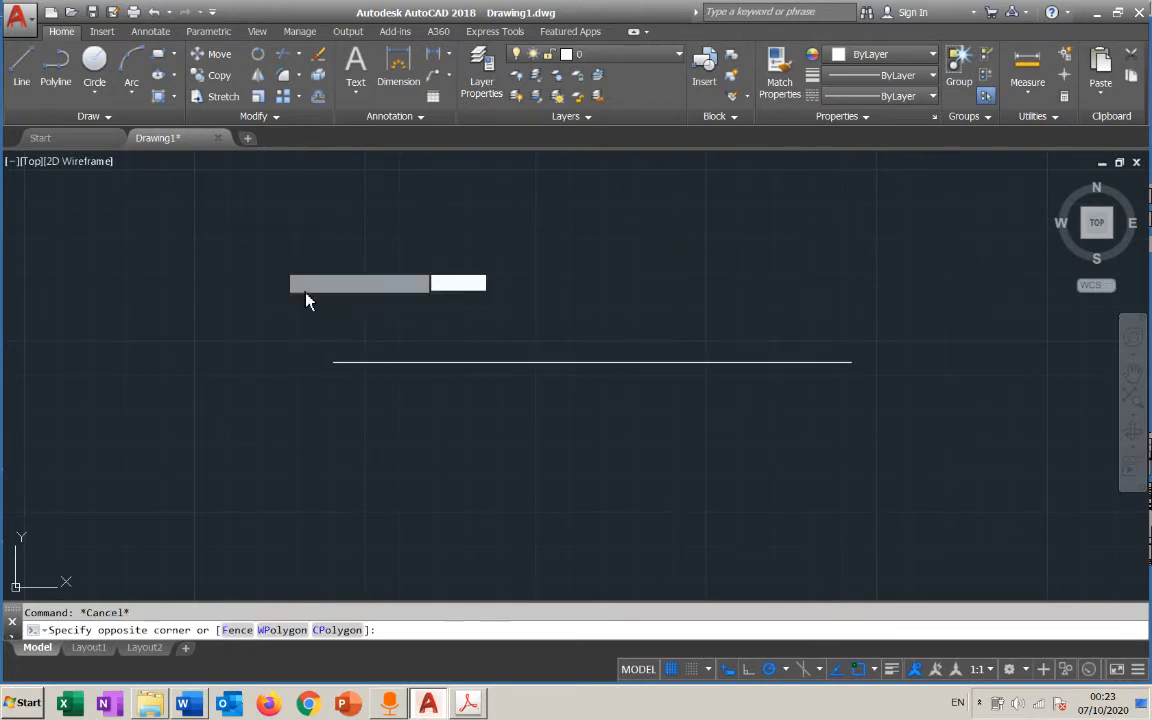
key("Escape")
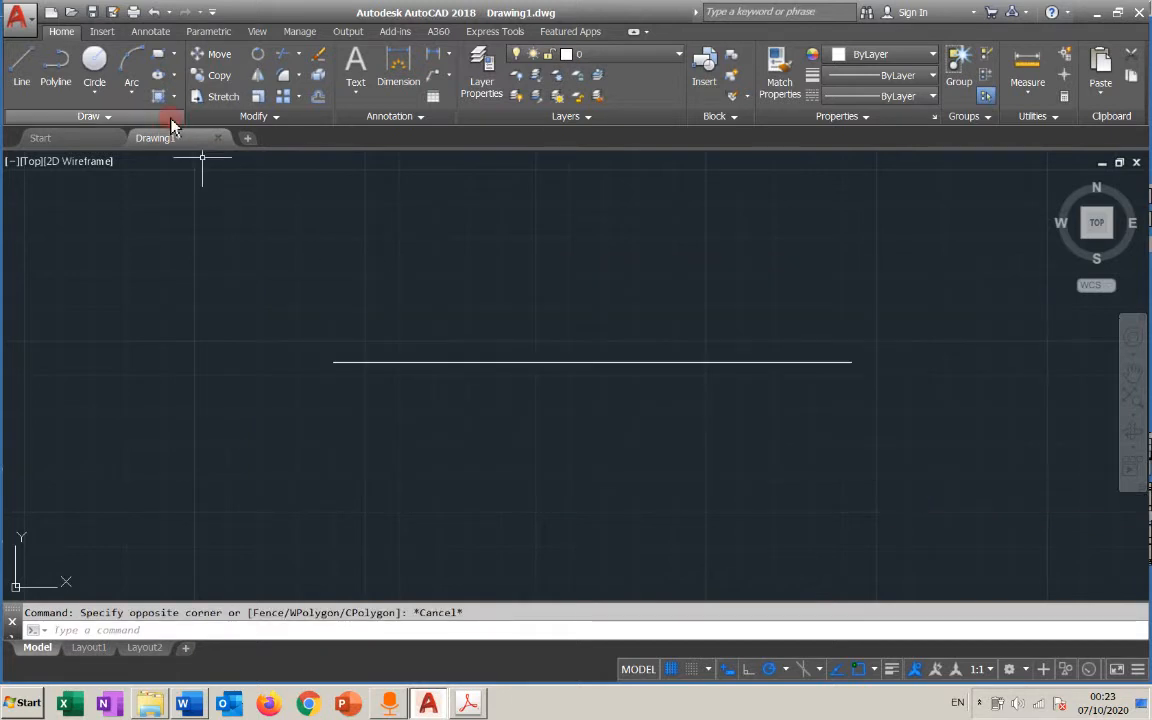
Draw a chain of four connected lines whose first and last diagonals cross each other and the horizontal line
left_click(379, 264)
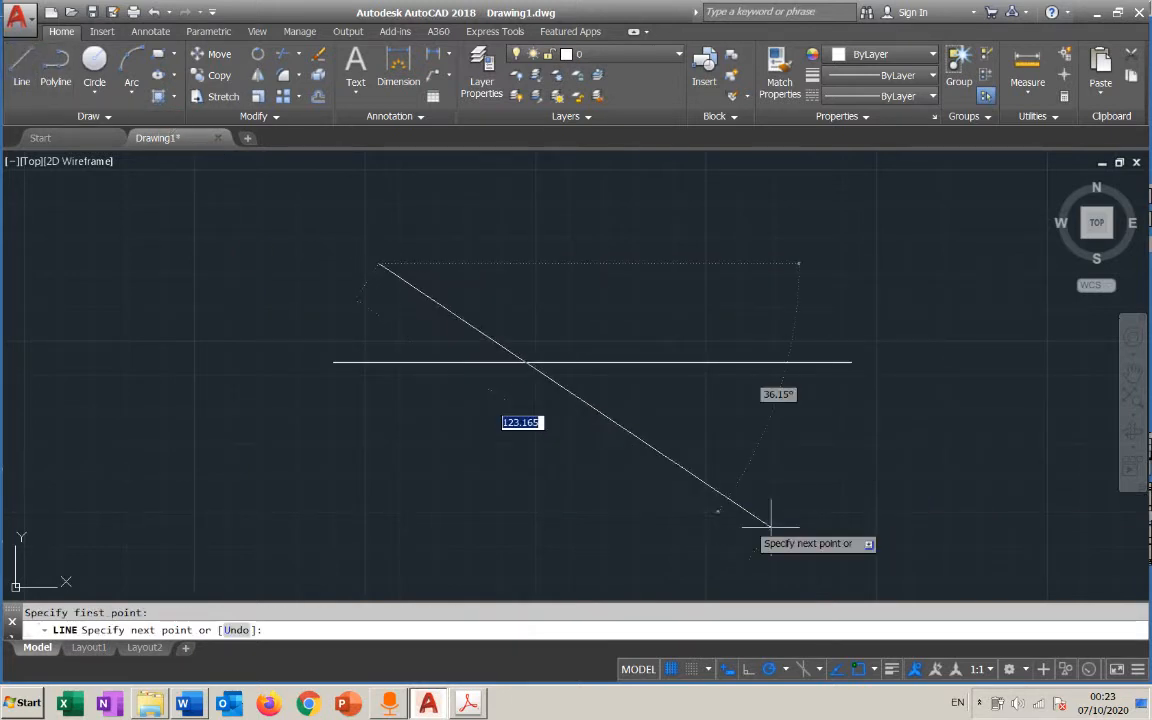
left_click(771, 526)
left_click(928, 384)
left_click(961, 357)
left_click(678, 278)
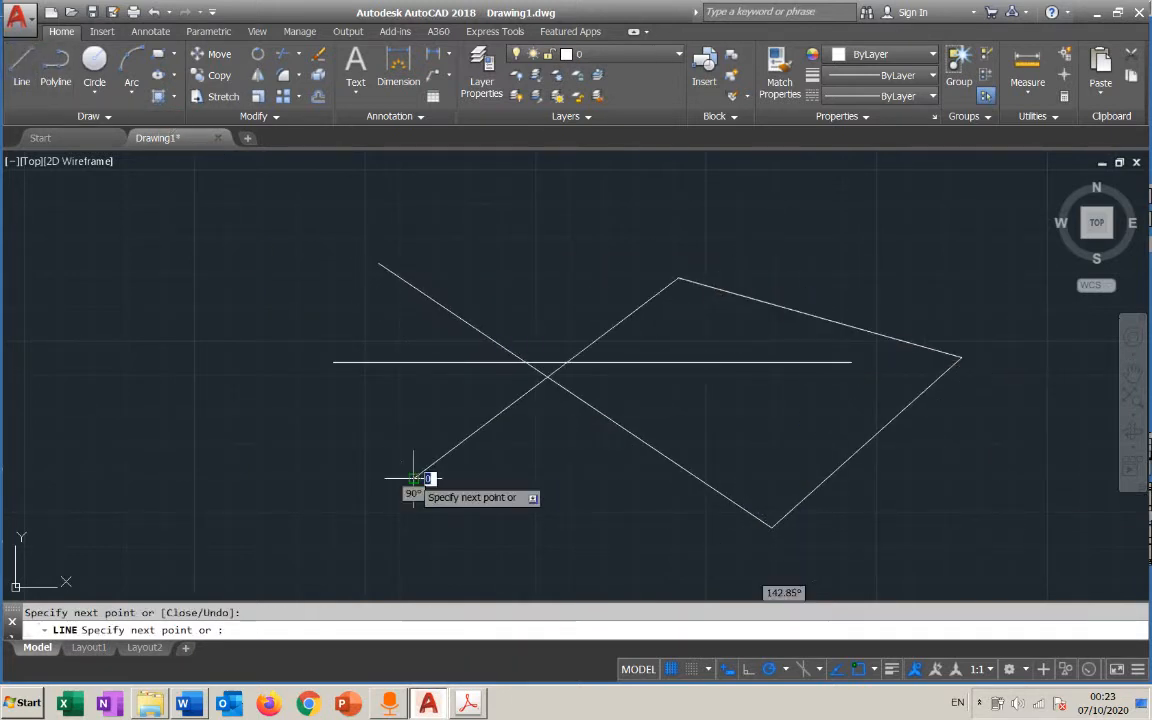
left_click(413, 477)
key("Escape")
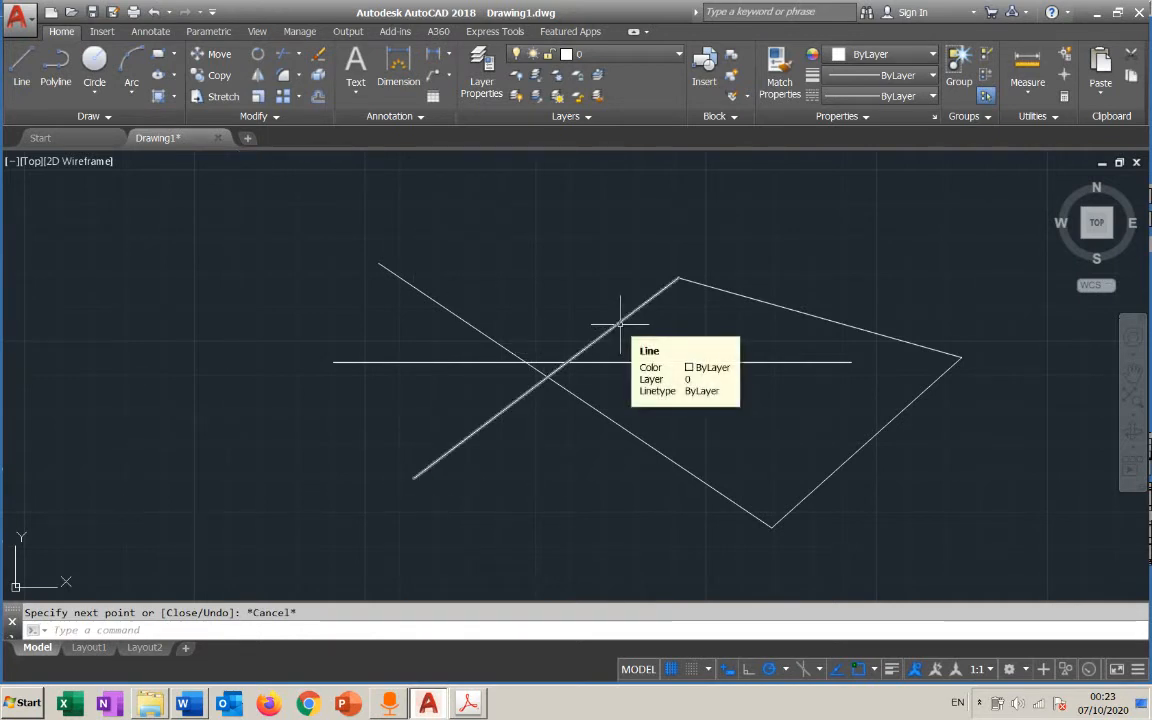
Select only the rising diagonal line with a narrow crossing box near its upper end and clear the selection
left_click(653, 210)
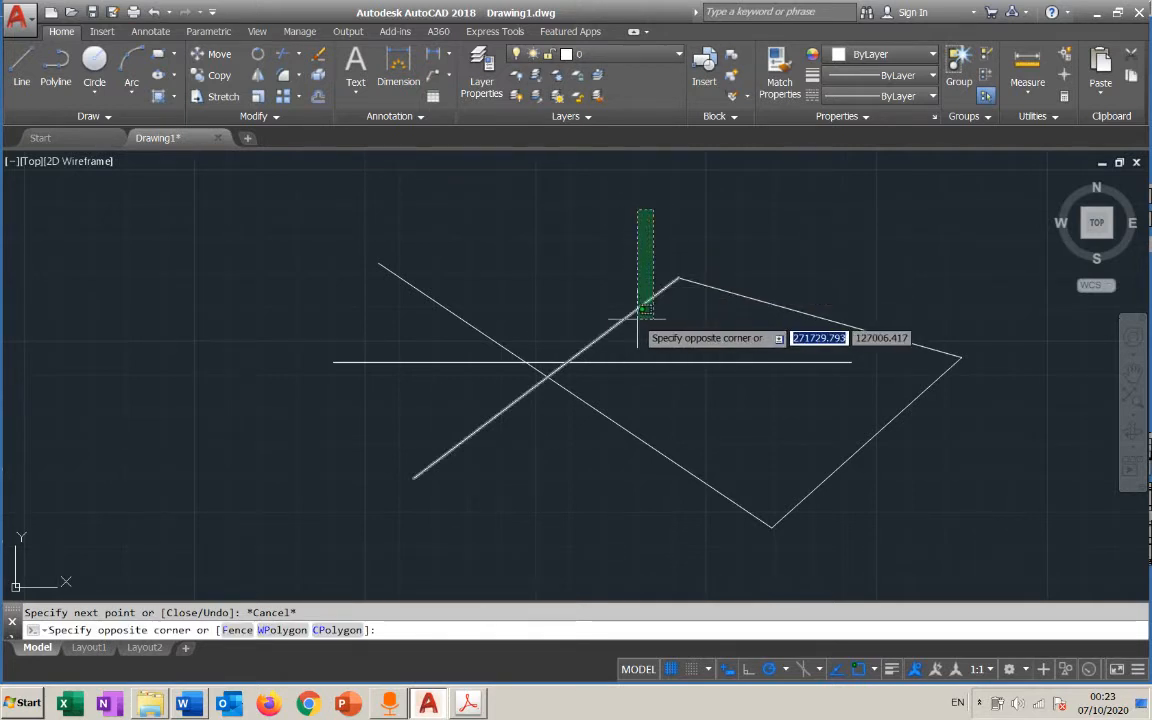
left_click(638, 324)
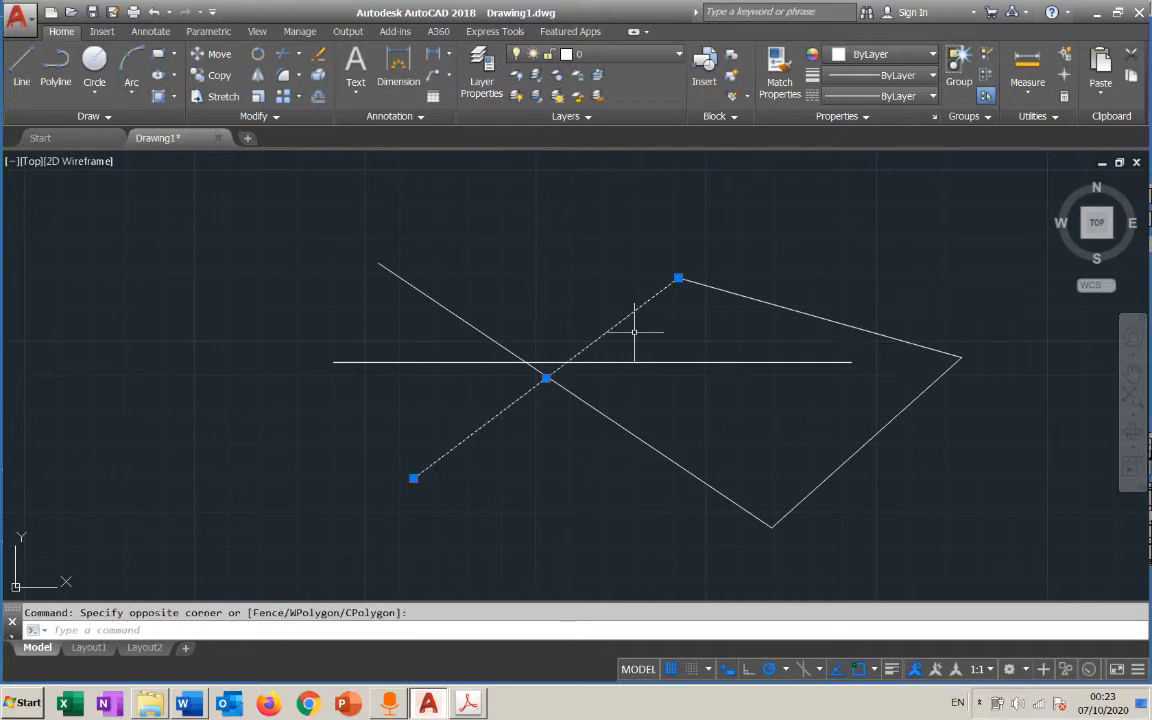
key("Escape")
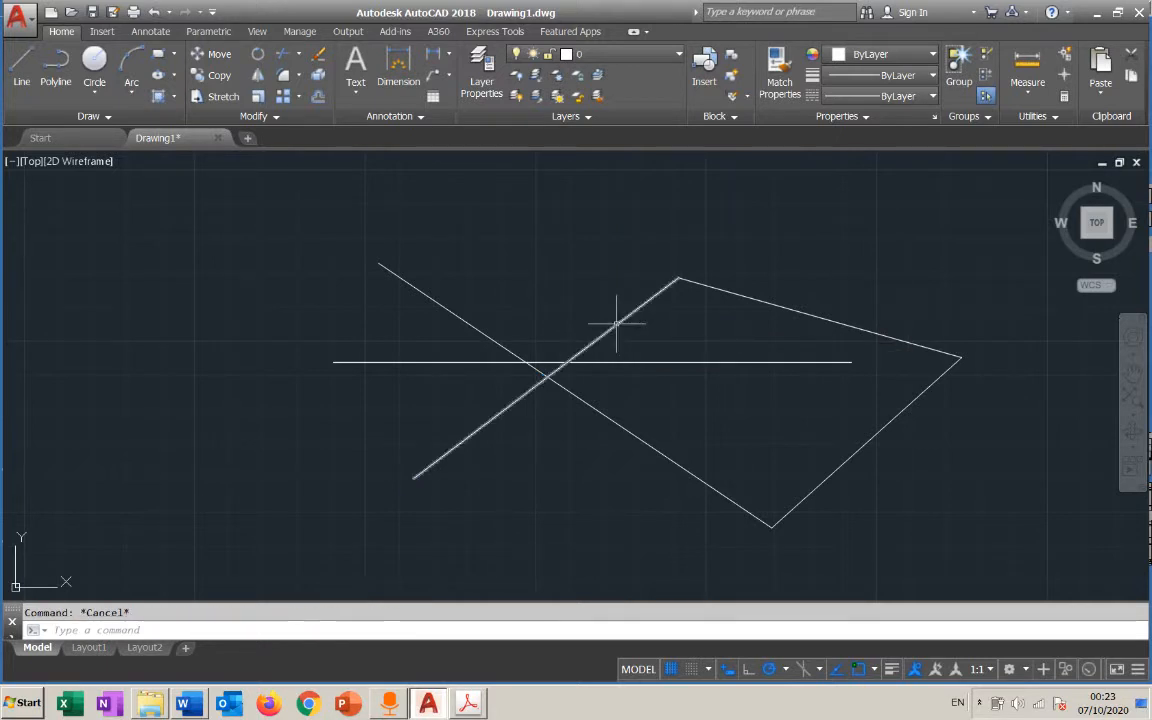
Select the two crossing diagonals with a window box that fully encloses only those lines, and clear the selection
left_click(362, 226)
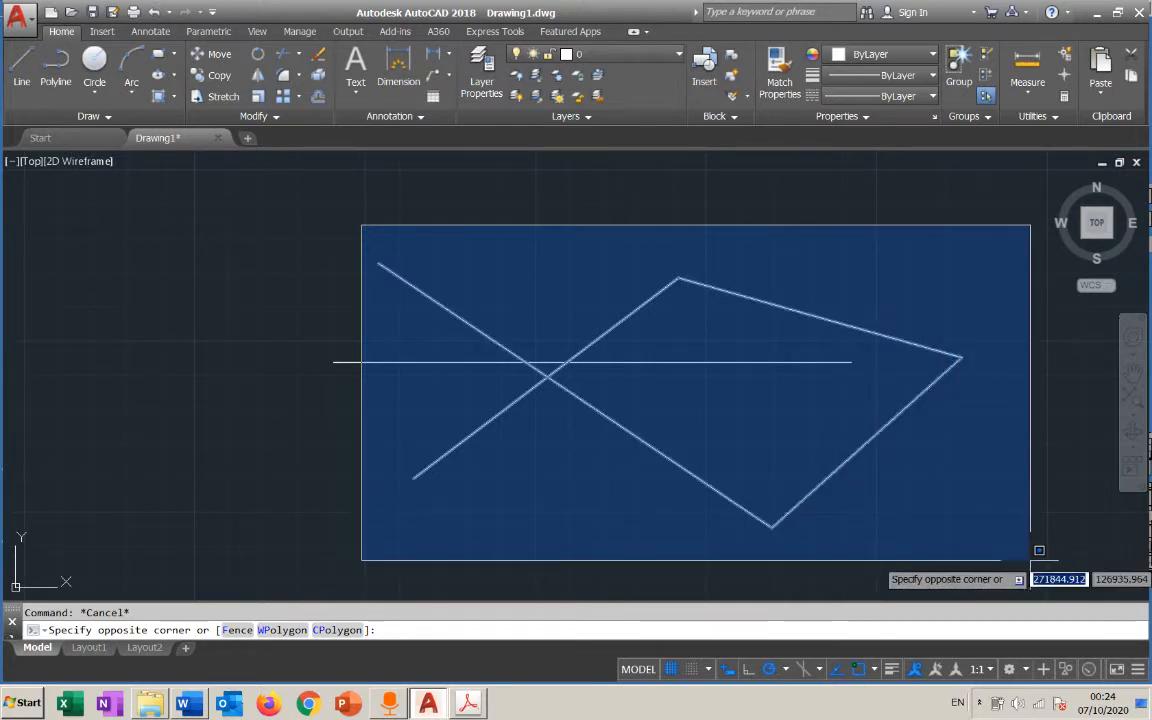
left_click(926, 561)
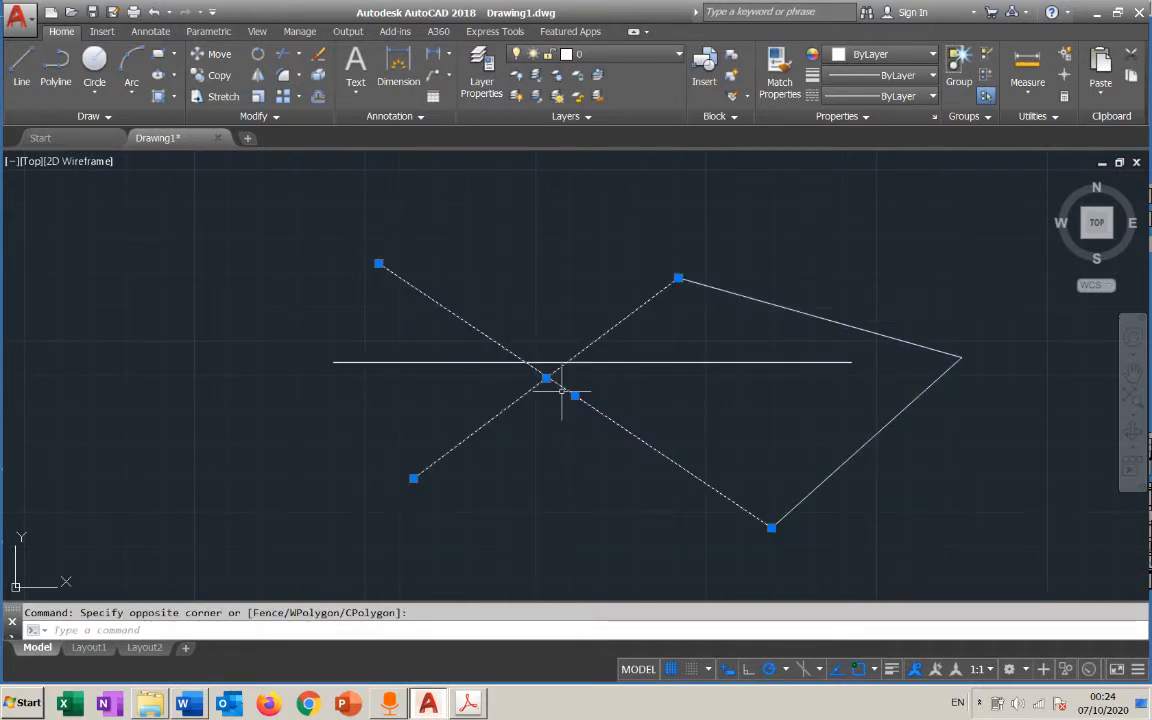
key("Escape")
Select all five lines with a tall crossing box through the middle of the figure and clear the selection
left_click(785, 213)
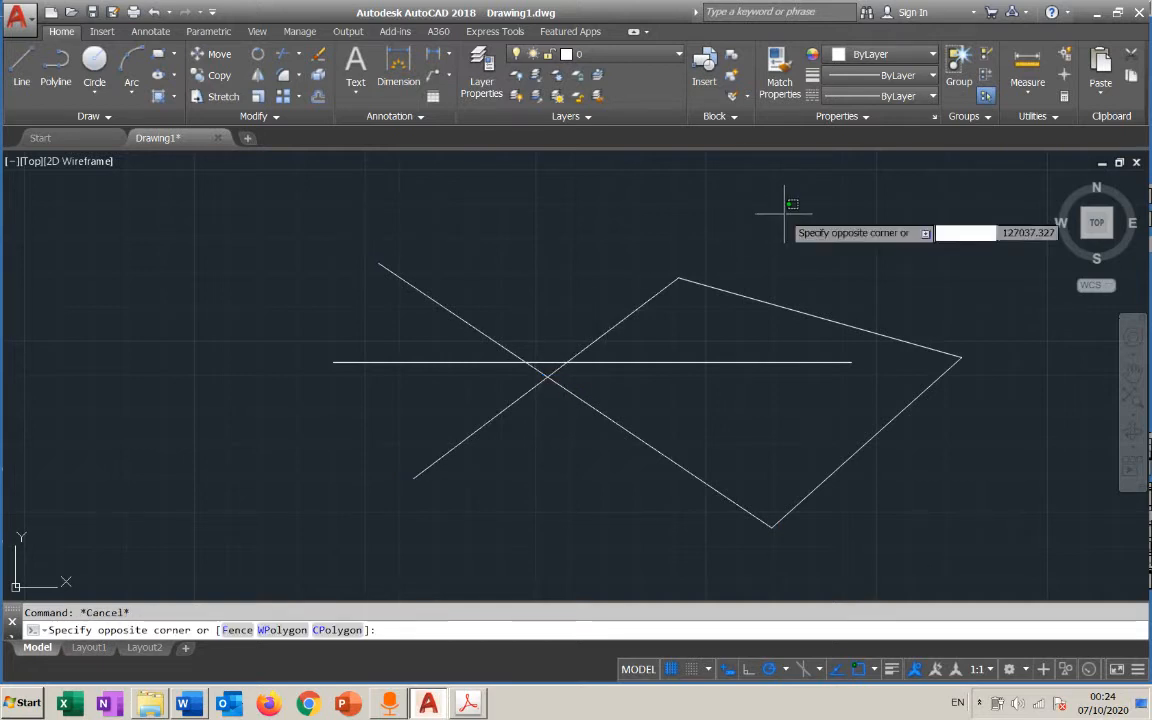
left_click(597, 545)
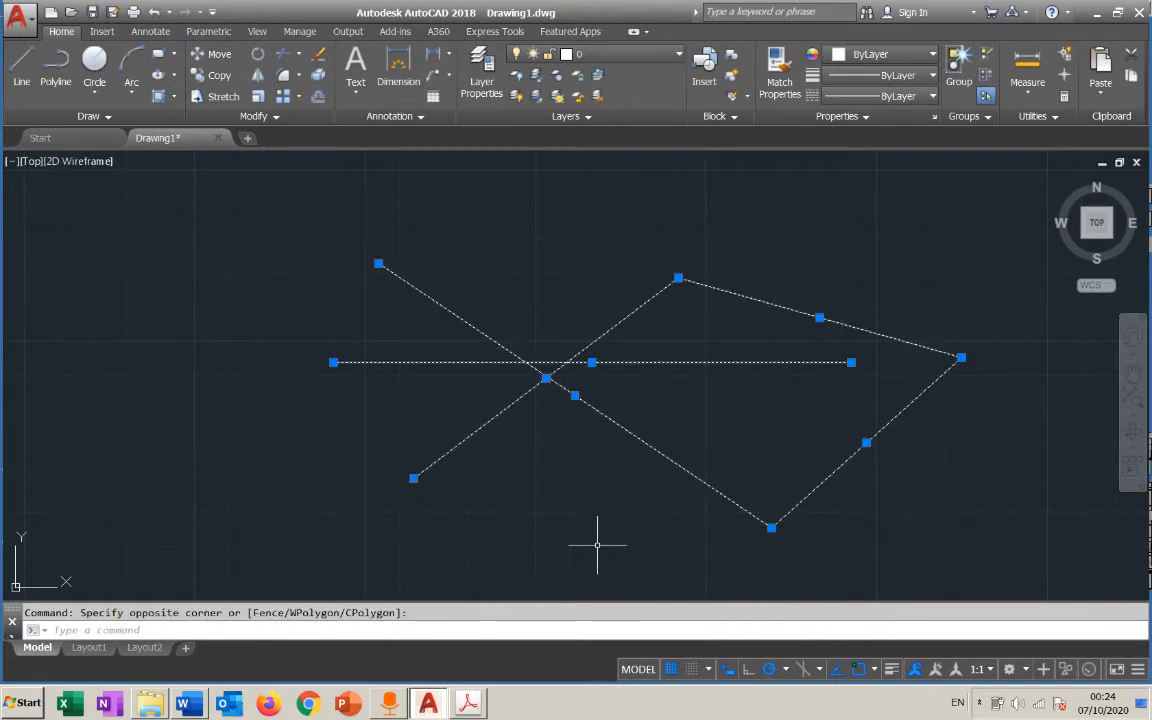
key("Escape")
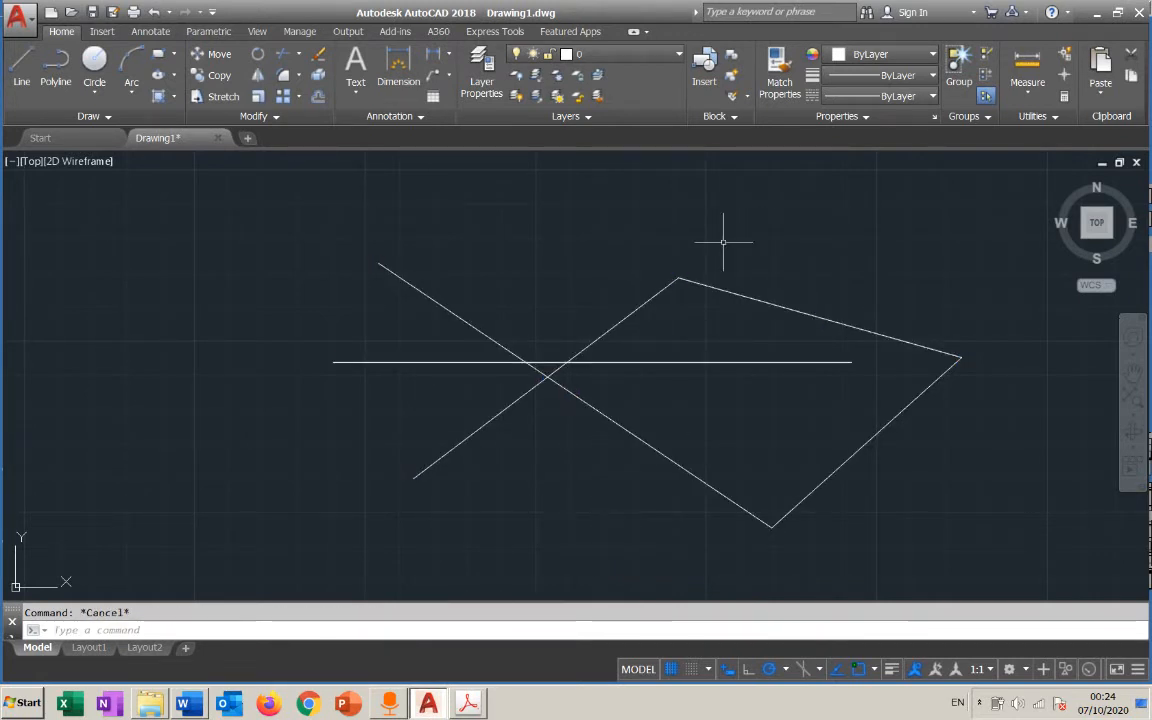
Try another crossing box on the figure, select all five lines with a wider one covering its central part, and clear the selection
left_click(723, 229)
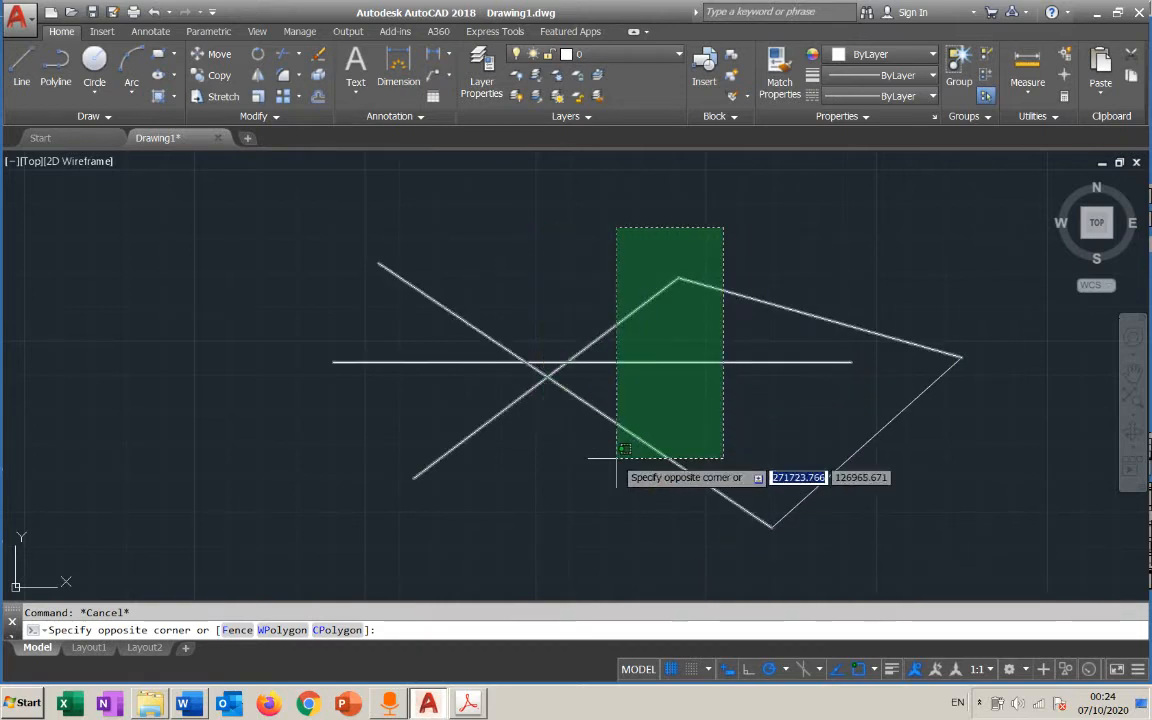
left_click(769, 262)
left_click(868, 241)
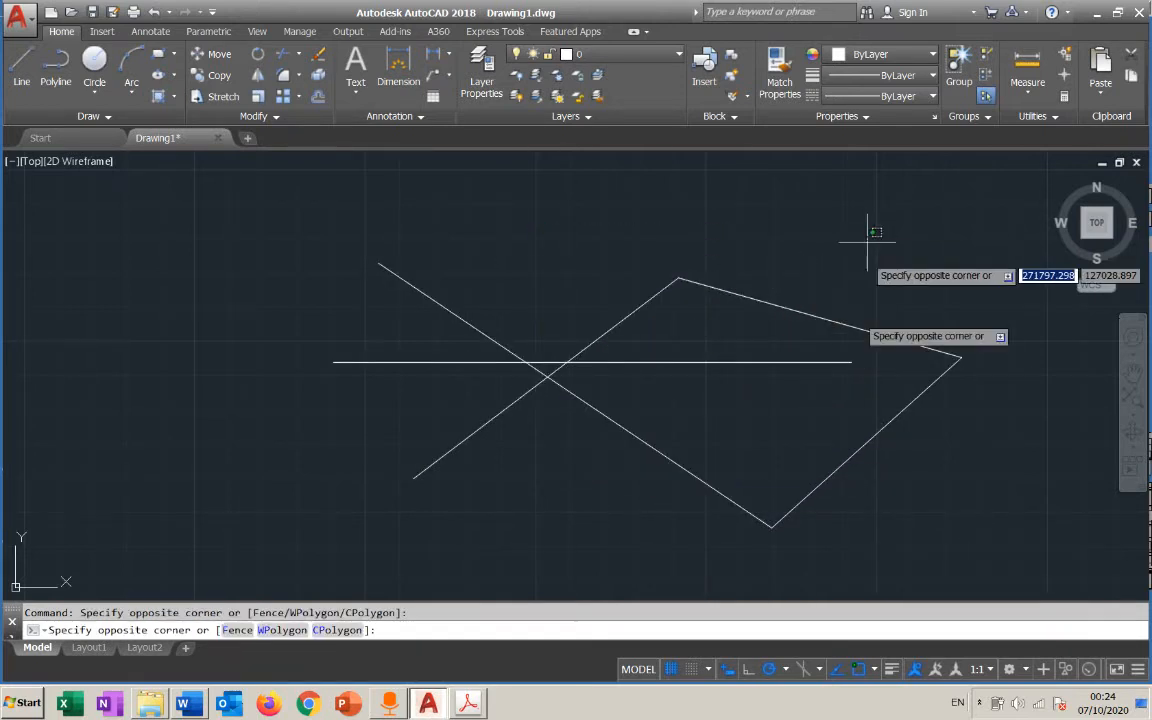
left_click(472, 490)
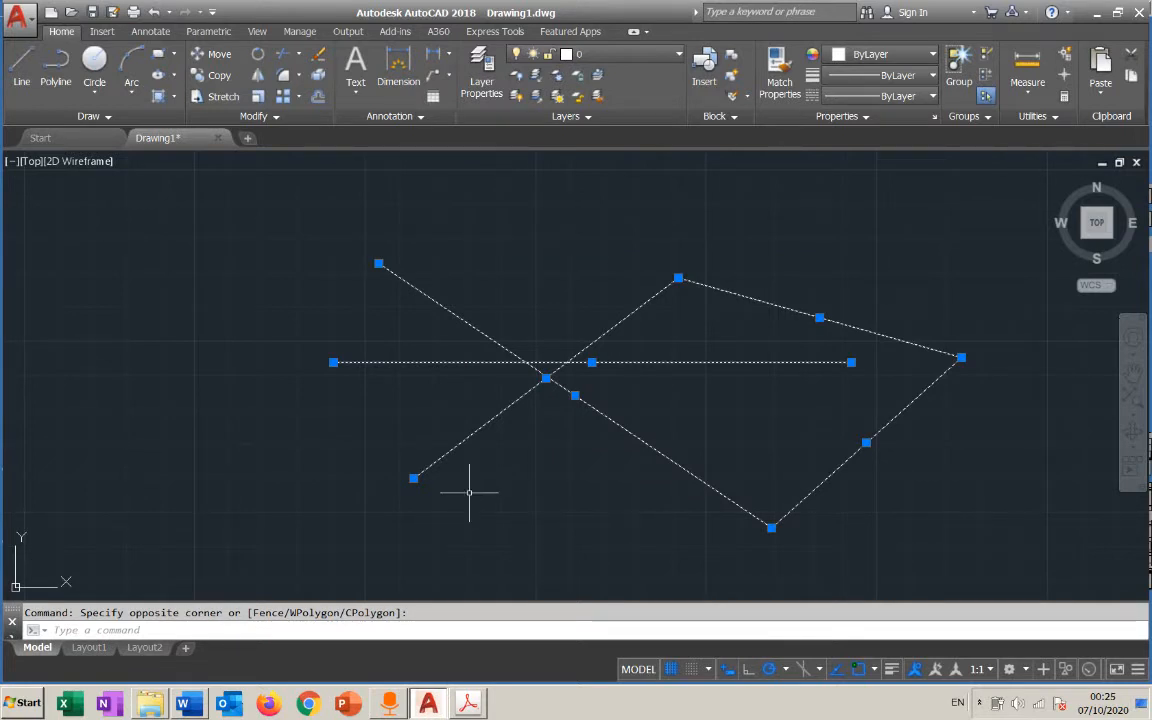
key("Escape")
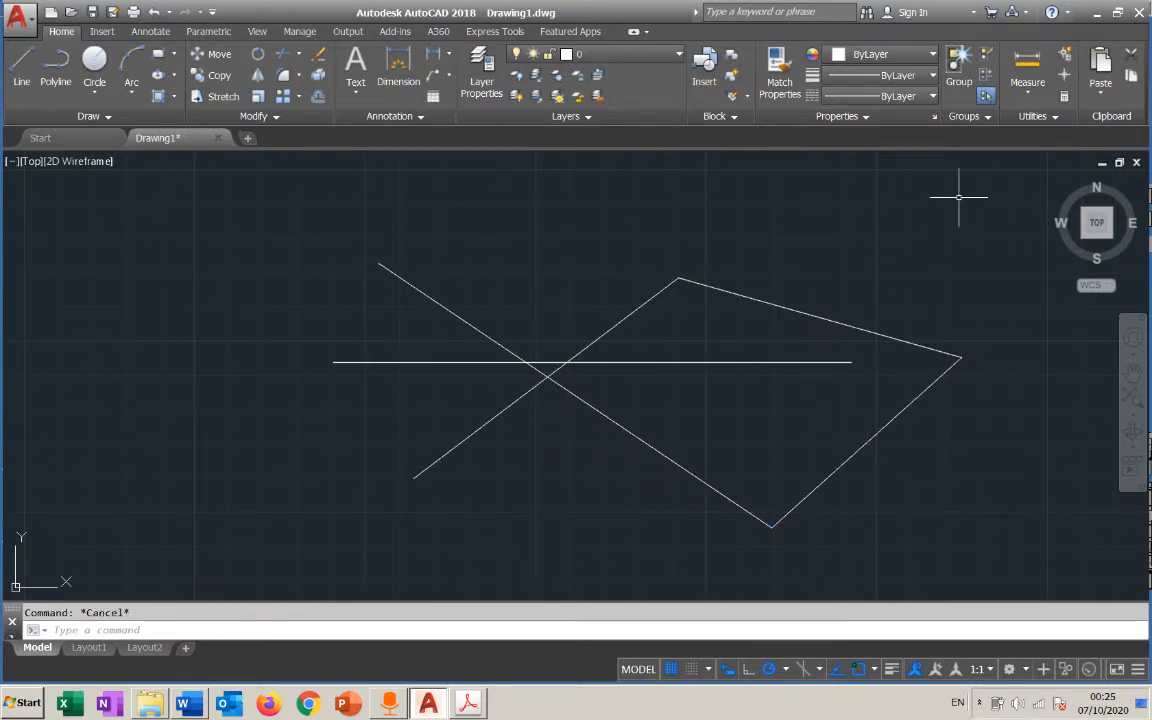
Delete all five lines with a crossing box around the whole figure and undo the deletion
left_click(1015, 180)
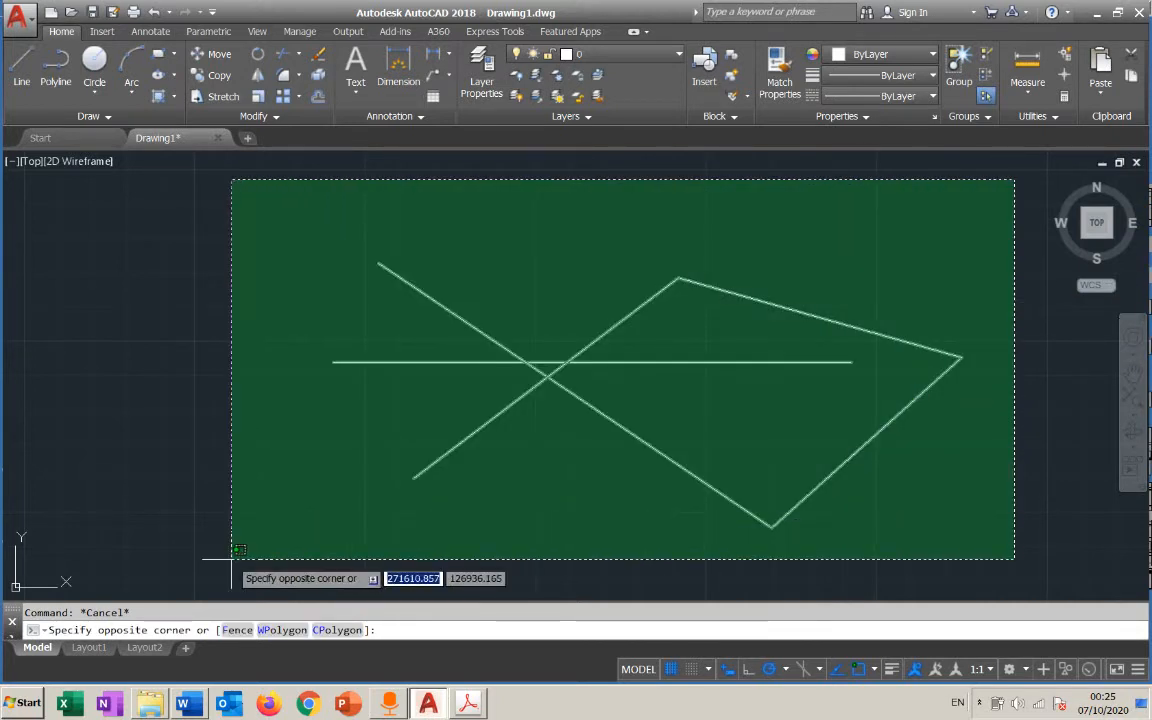
left_click(231, 560)
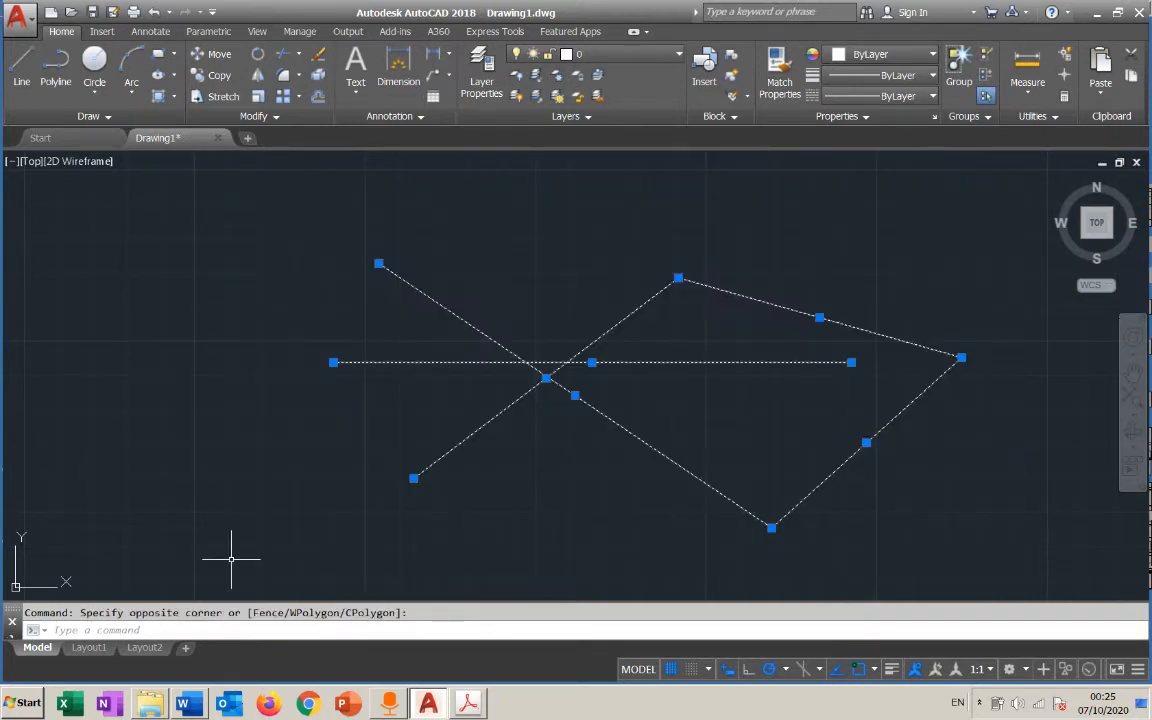
key("Delete")
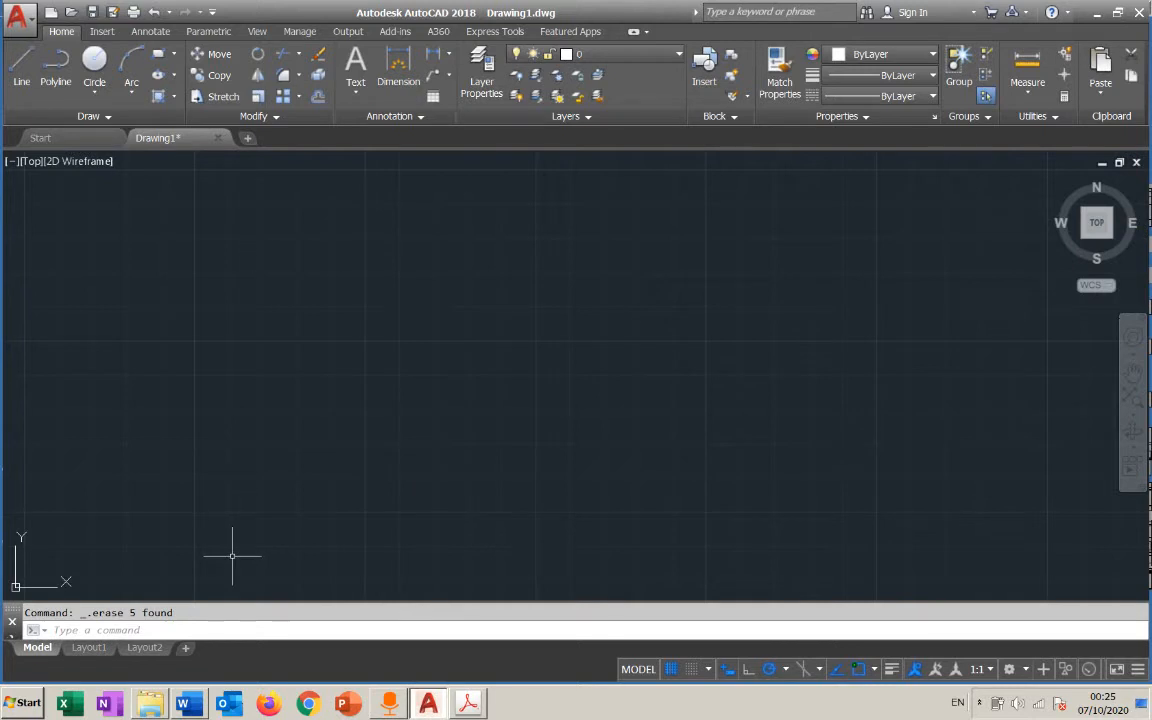
key("ctrl+z")
Delete all five lines with a window box enclosing the whole figure and undo the deletion
left_click(218, 172)
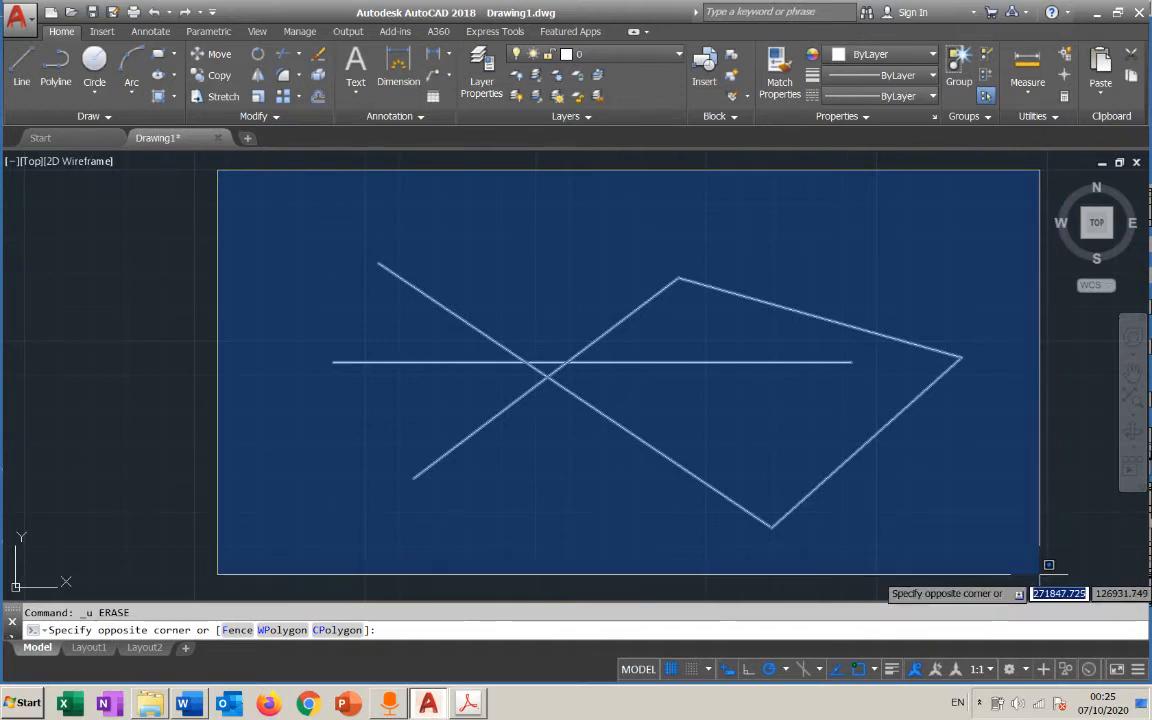
left_click(1040, 574)
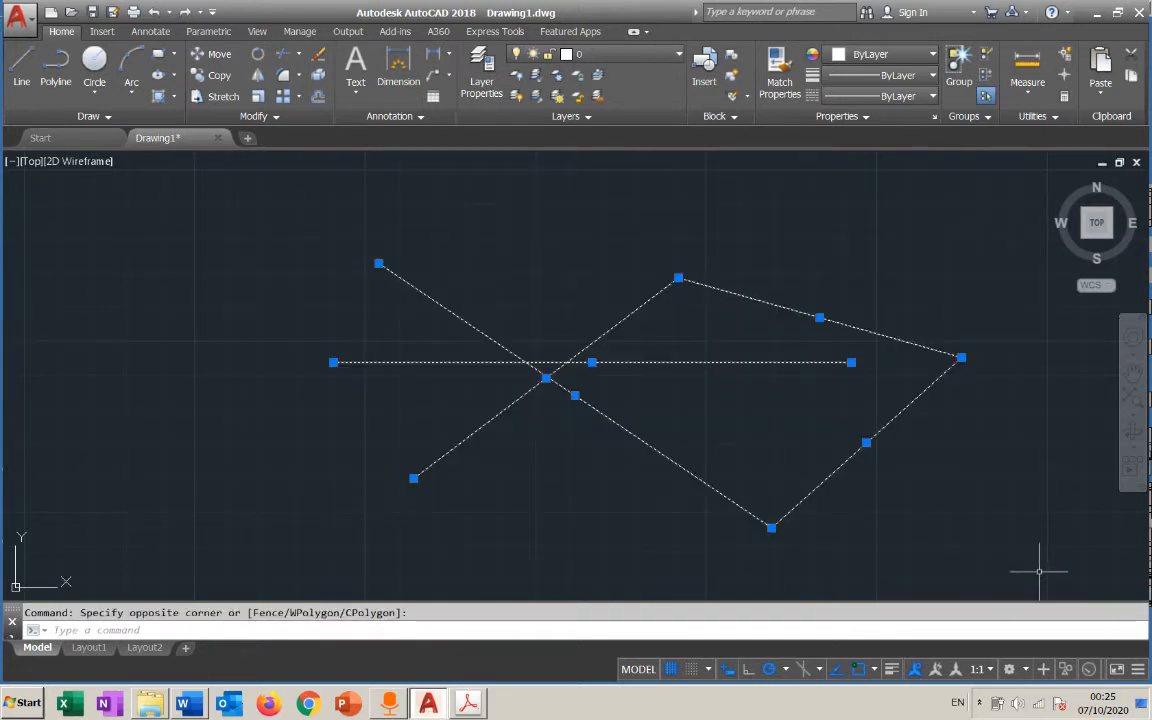
key("Delete")
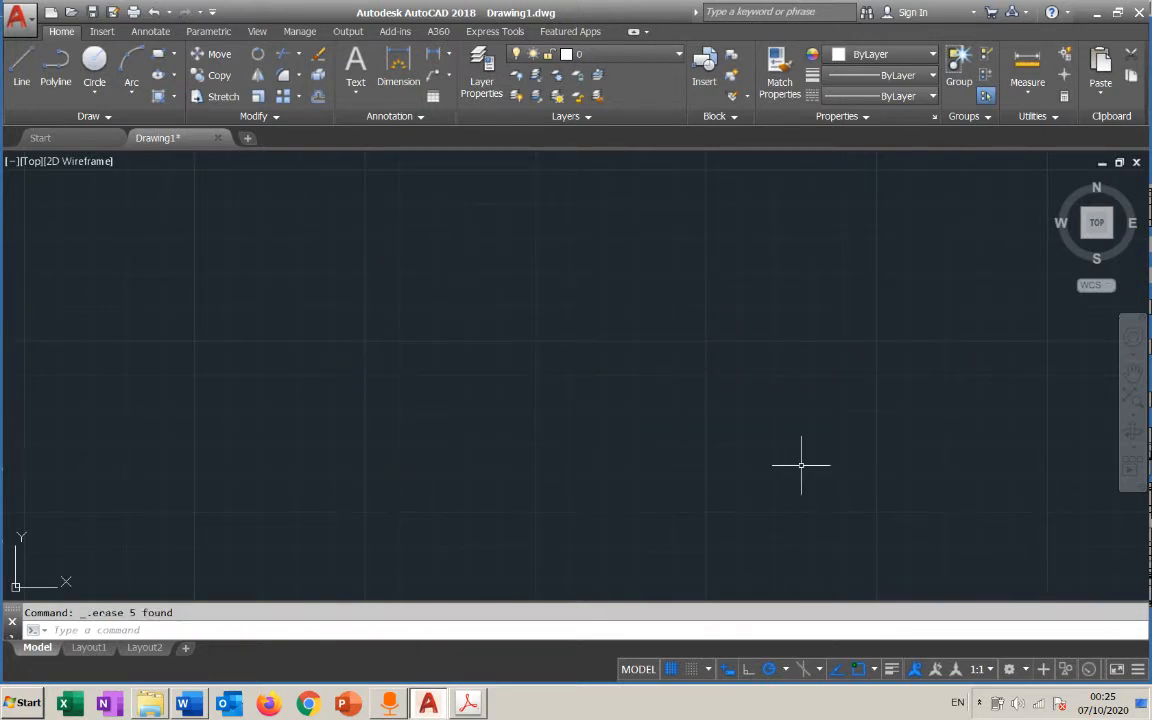
key("ctrl+z")
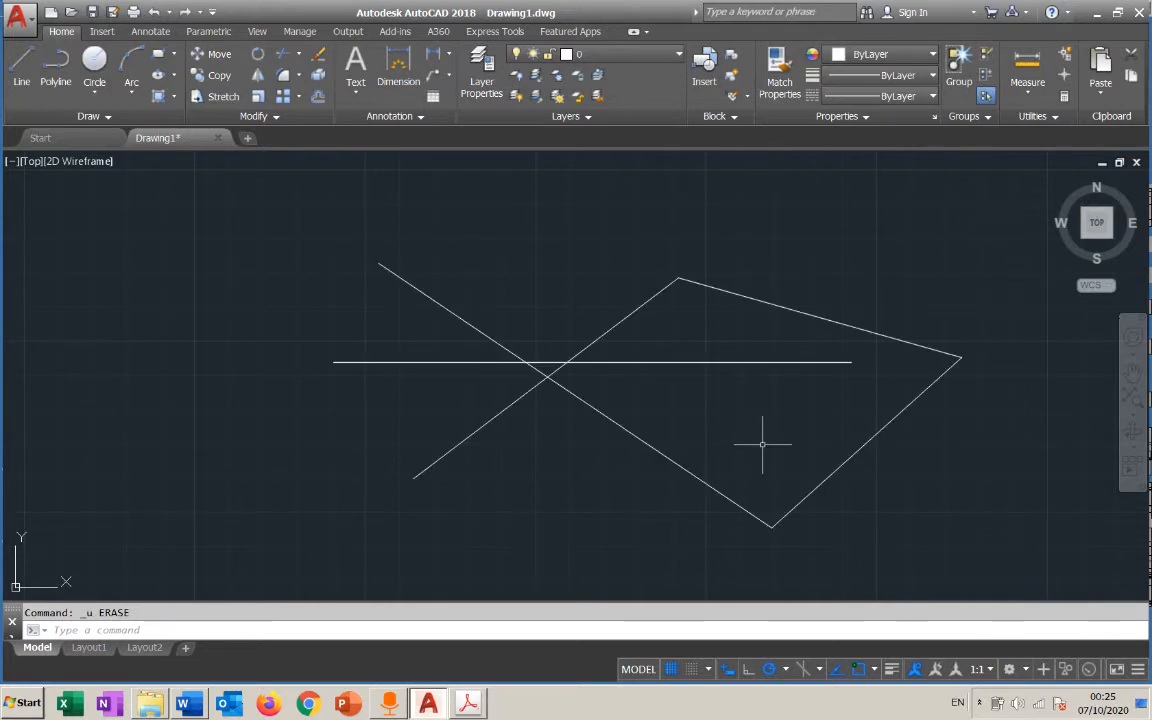
Delete the descending diagonal line, select the horizontal and rising diagonal lines with a small crossing box, and clear that selection
left_click(604, 415)
key("Delete")
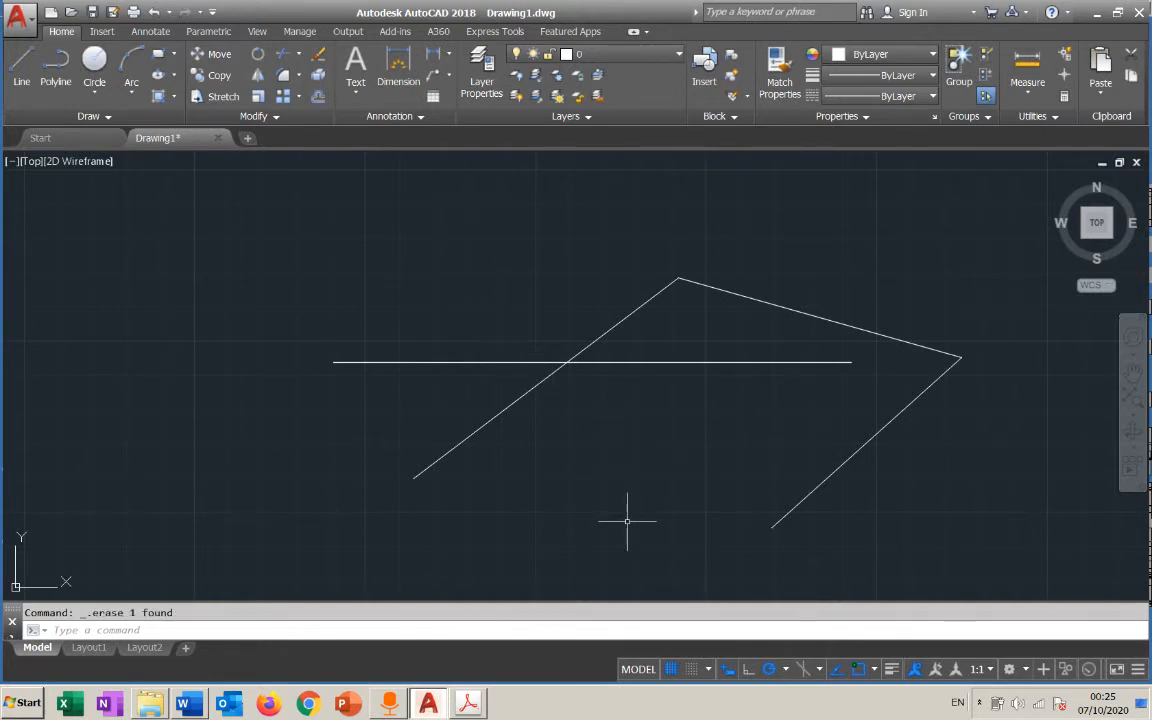
left_click(578, 402)
left_click(525, 352)
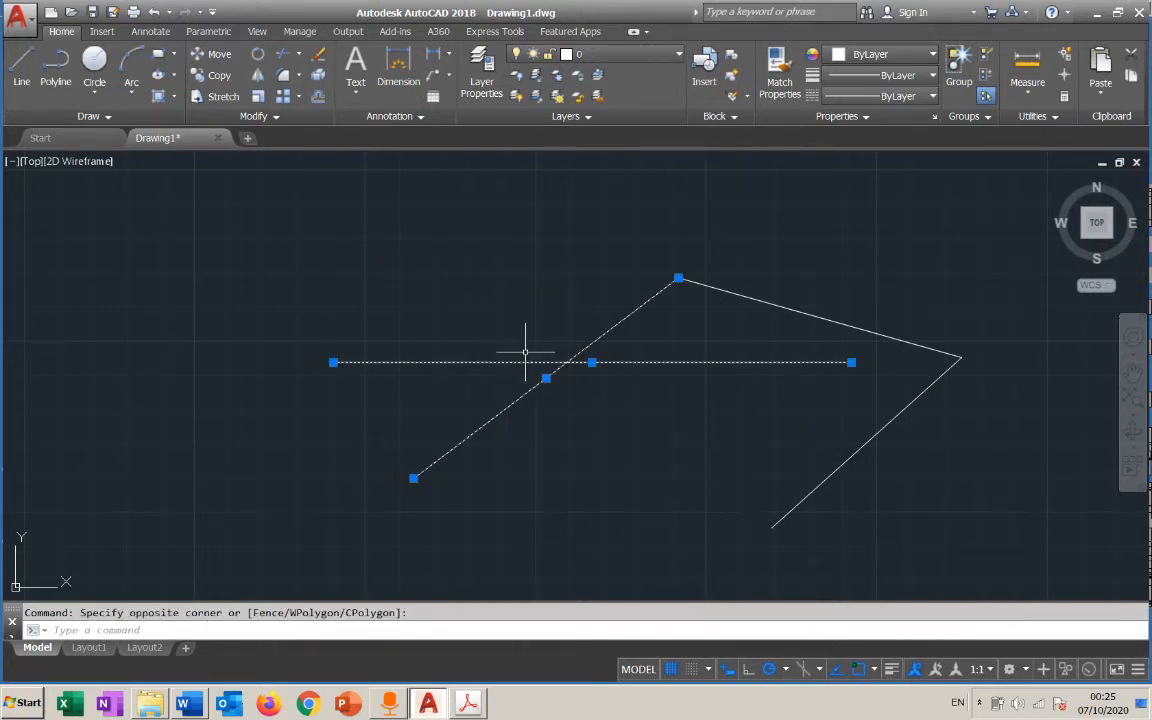
key("Escape")
Delete the horizontal and rising diagonal lines with a narrow crossing box, and the two remaining connected lines with another
left_click(540, 298)
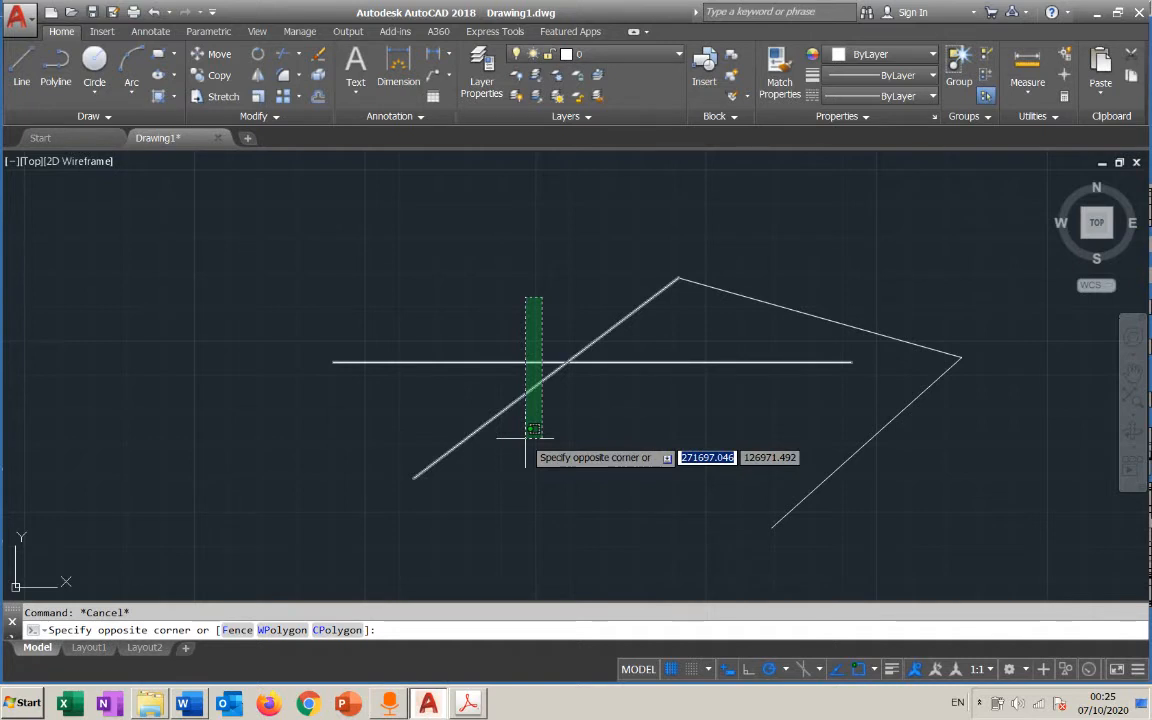
left_click(525, 437)
key("Delete")
left_click(959, 338)
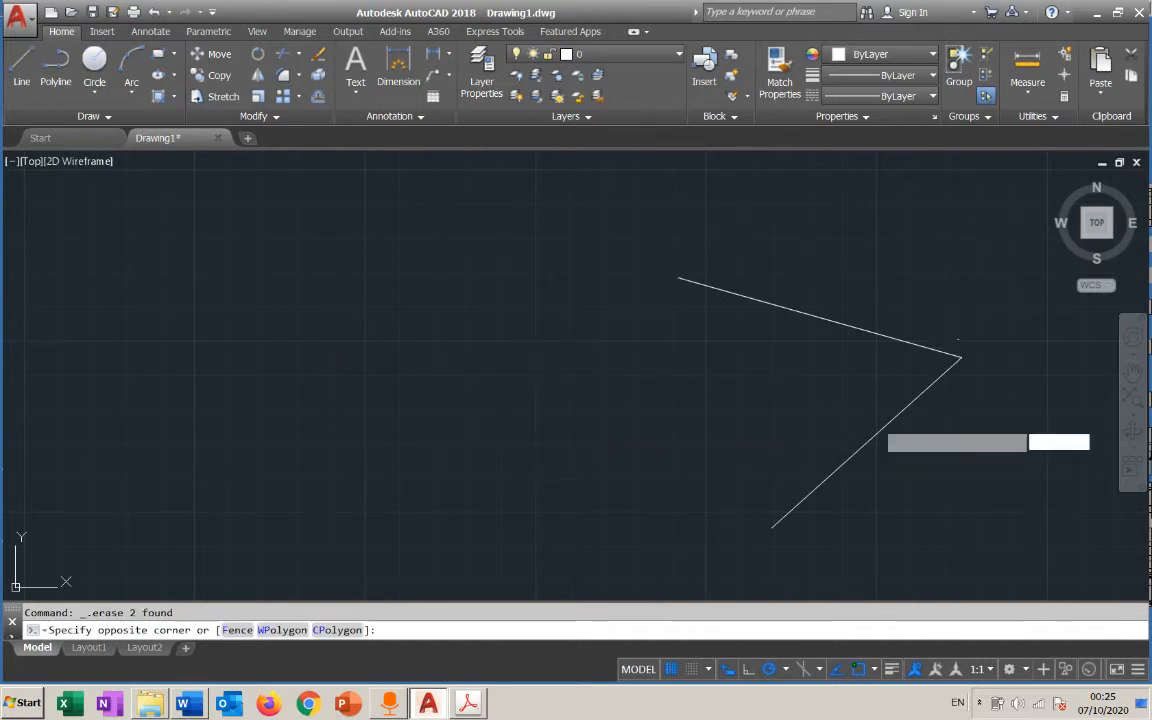
left_click(910, 452)
key("Delete")
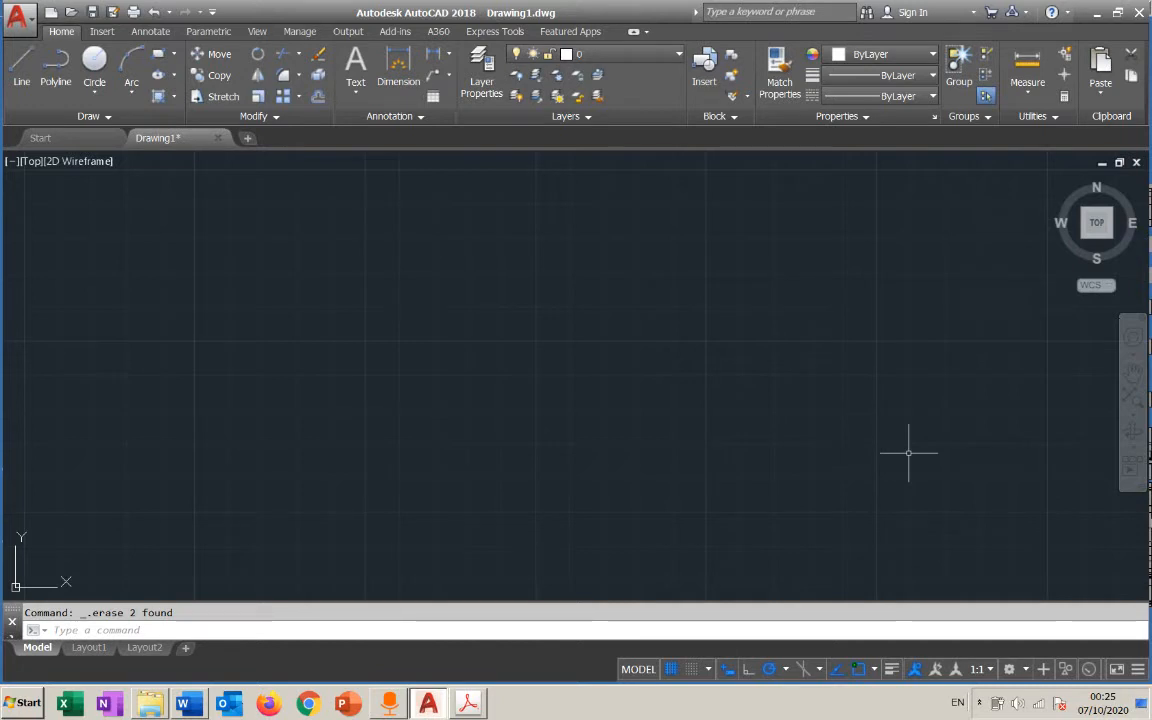
Undo the line deletions and the drawing of both the line chain and the horizontal line, back to an empty drawing
key("ctrl+z")
key("ctrl+z")
key("ctrl+z")
key("ctrl+z")
key("ctrl+z")
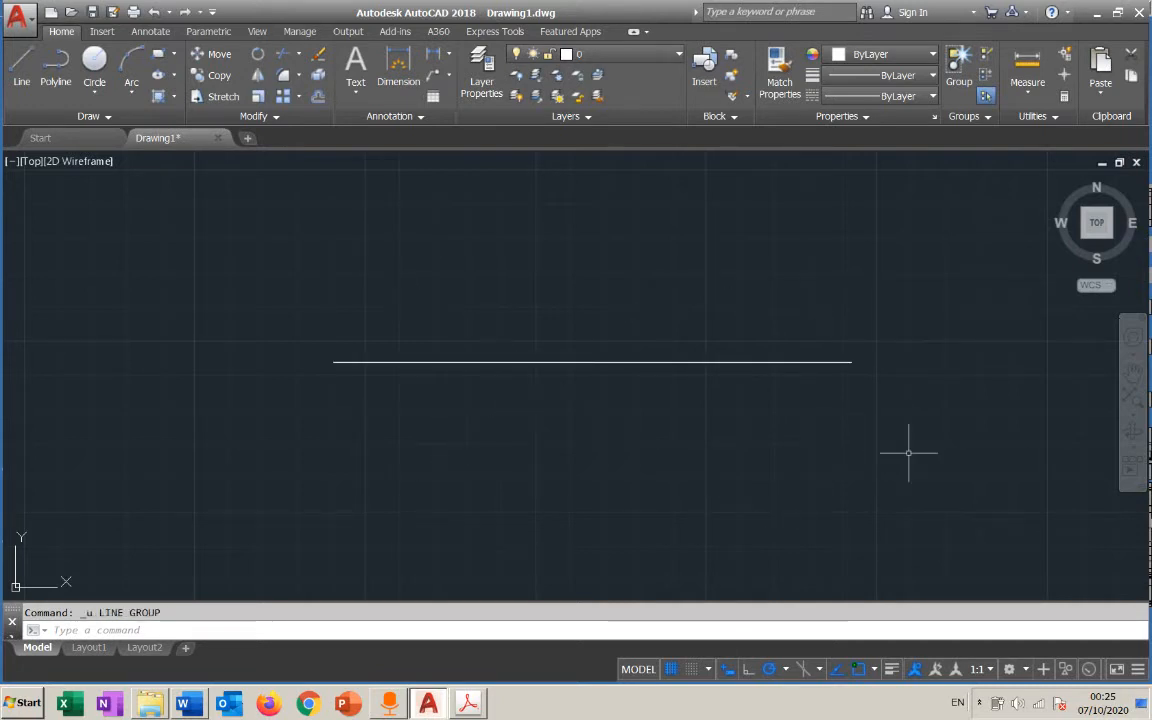
key("ctrl+z")
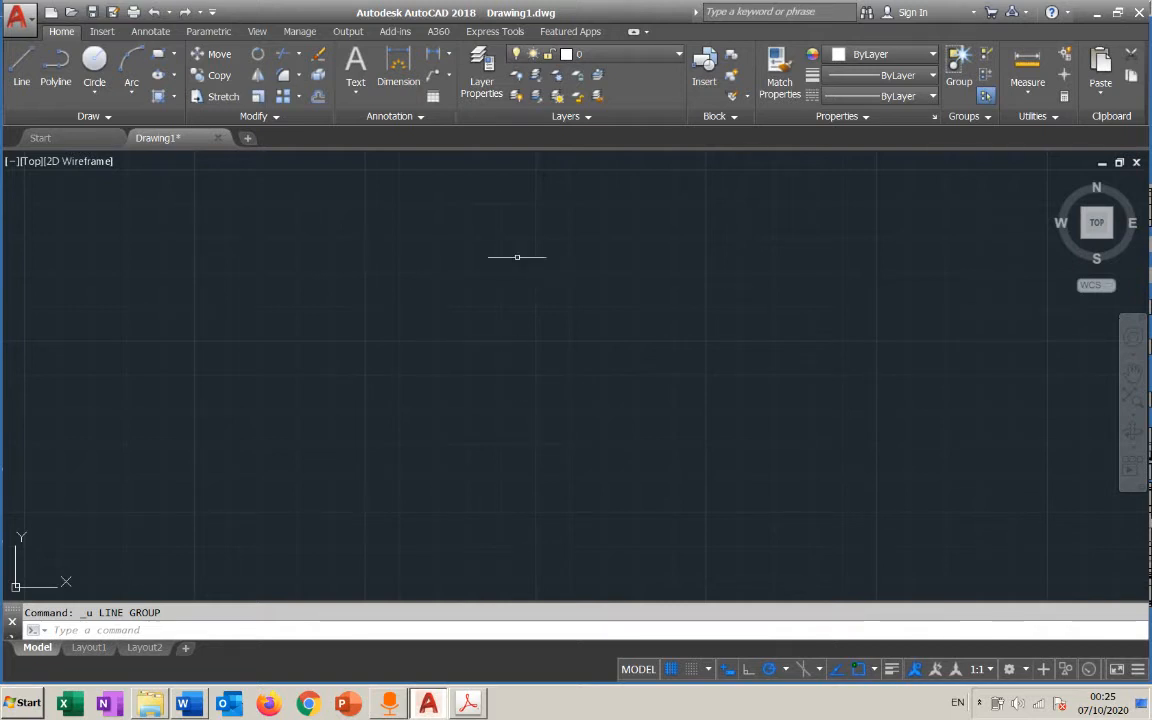
Sweep two crossing selection boxes and one window selection box across the empty drawing area to compare them
left_click(526, 245)
key("Escape")
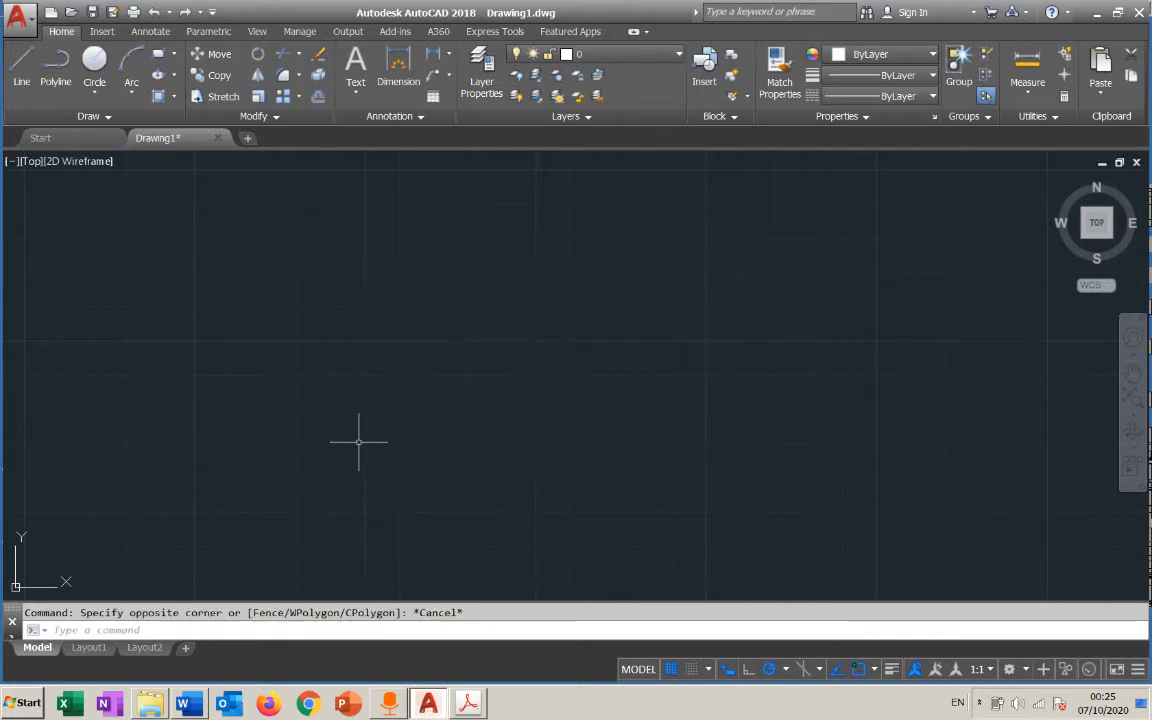
left_click(748, 253)
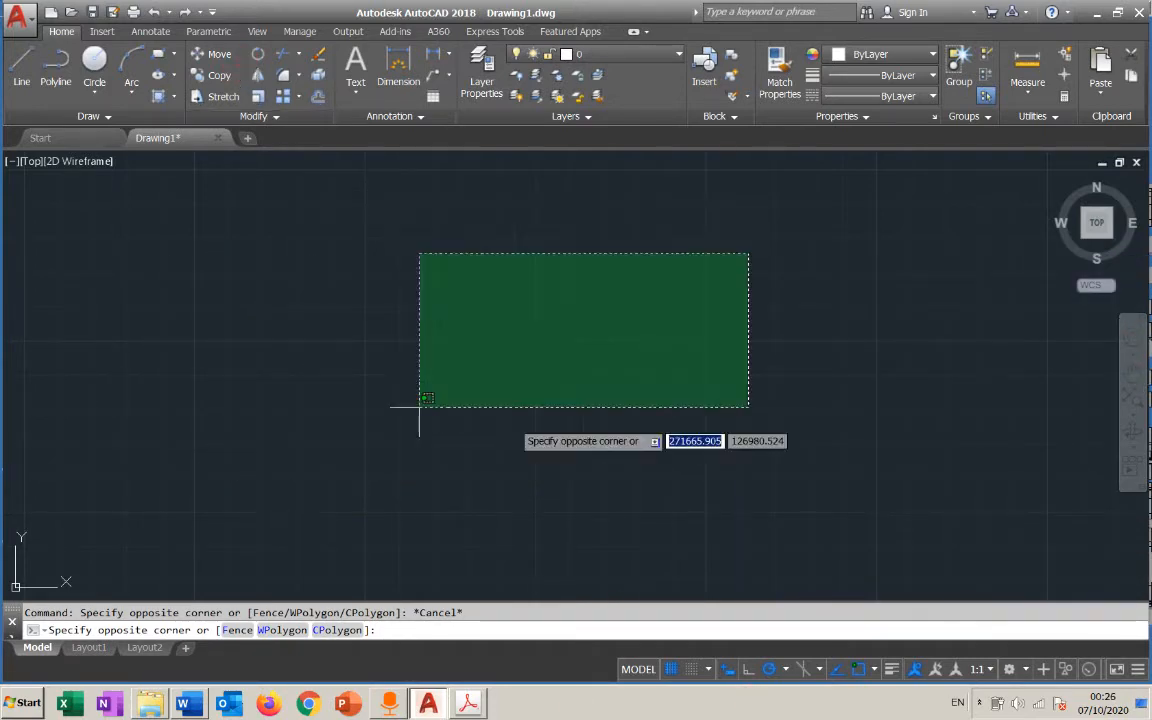
left_click(568, 419)
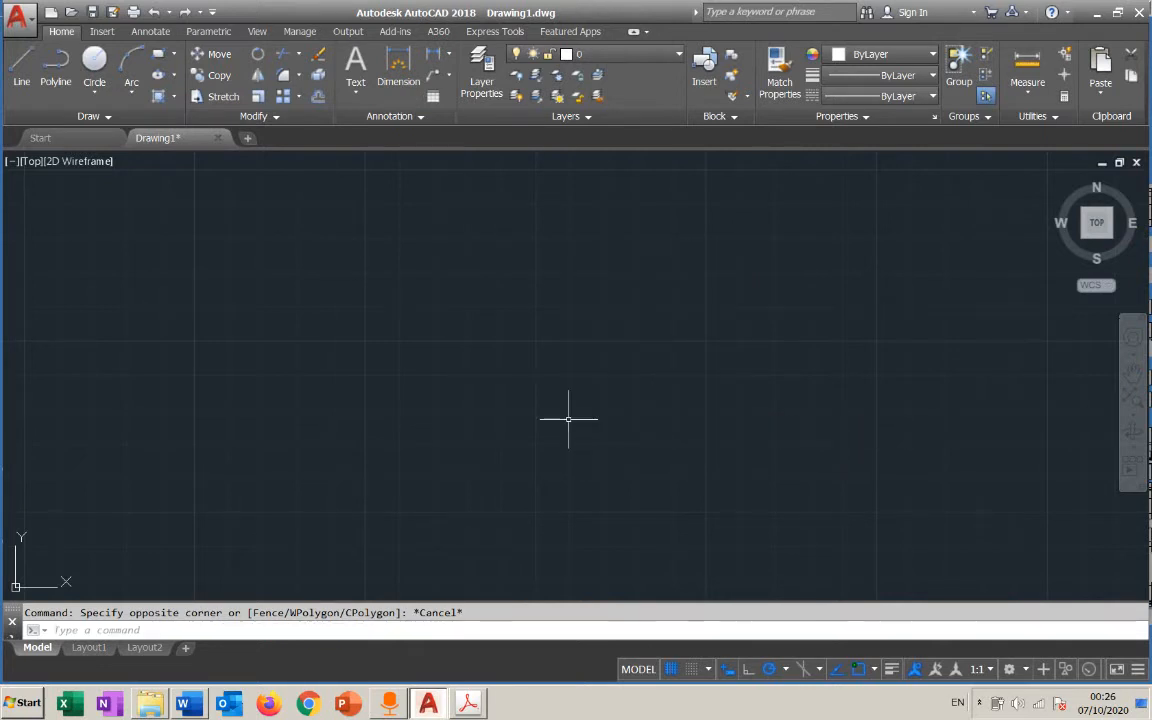
left_click(658, 283)
left_click(492, 418)
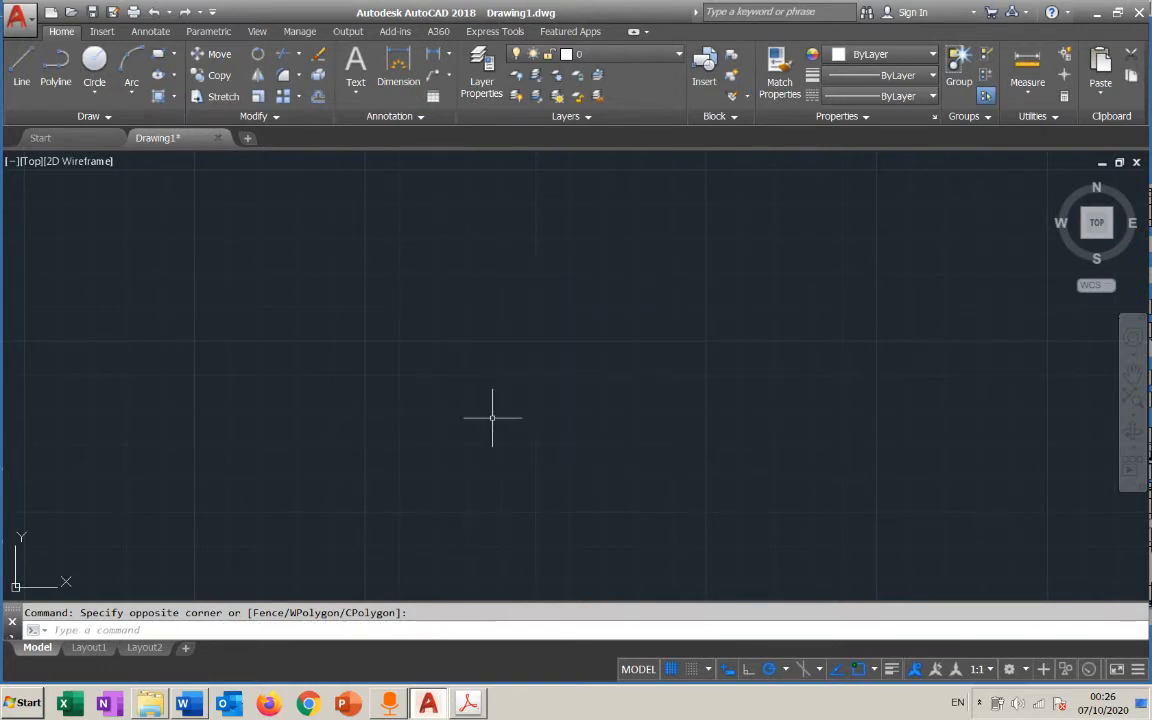
left_click(498, 250)
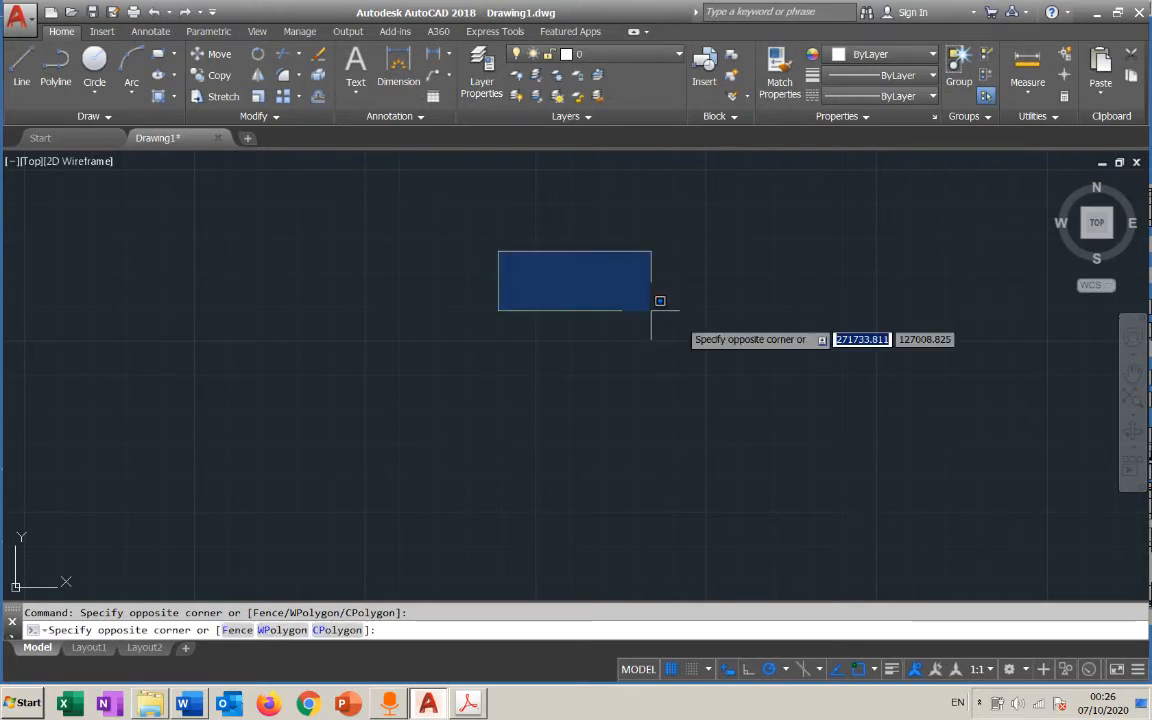
left_click(748, 406)
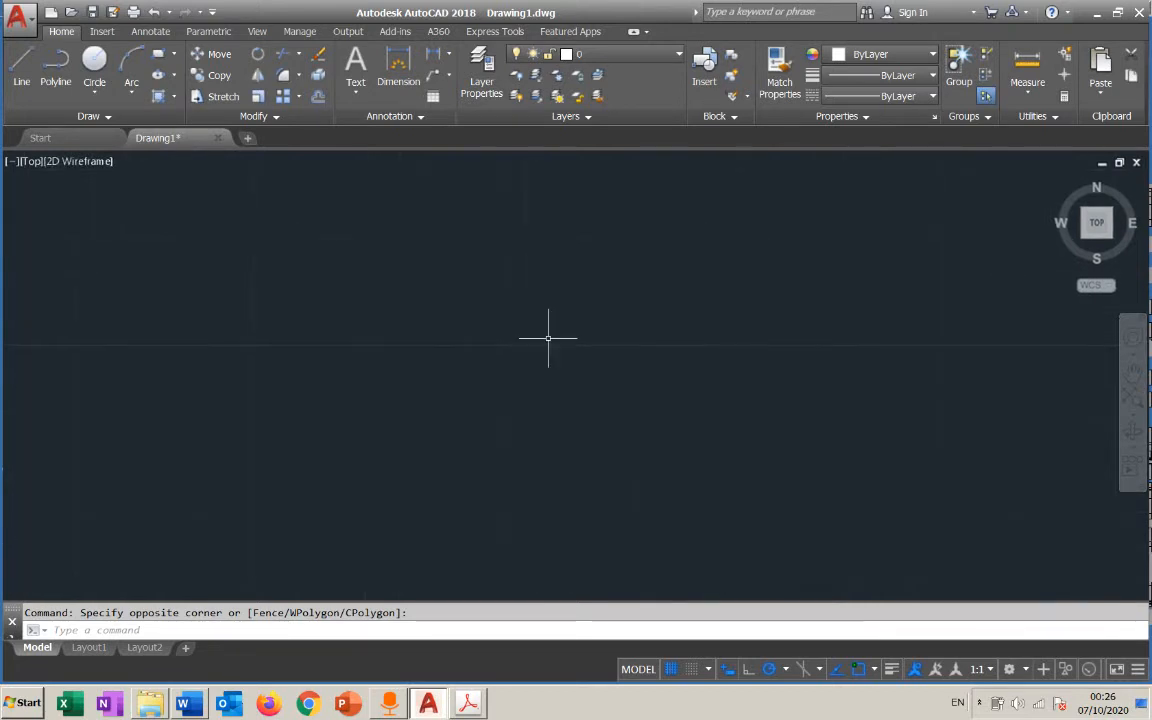
Draw an open chain of five connected lines, with a third segment about 56 long and a horizontal fourth segment about 113 long
scroll(548, 338, "up", 2)
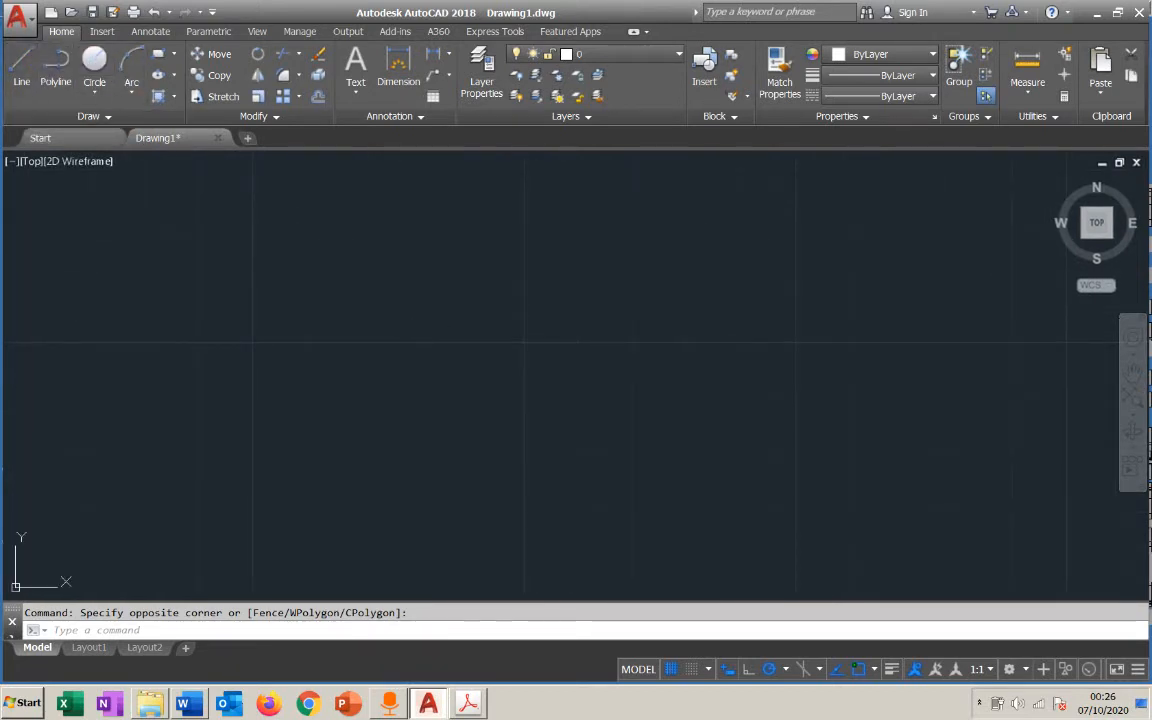
left_click(21, 64)
left_click(337, 441)
left_click(651, 181)
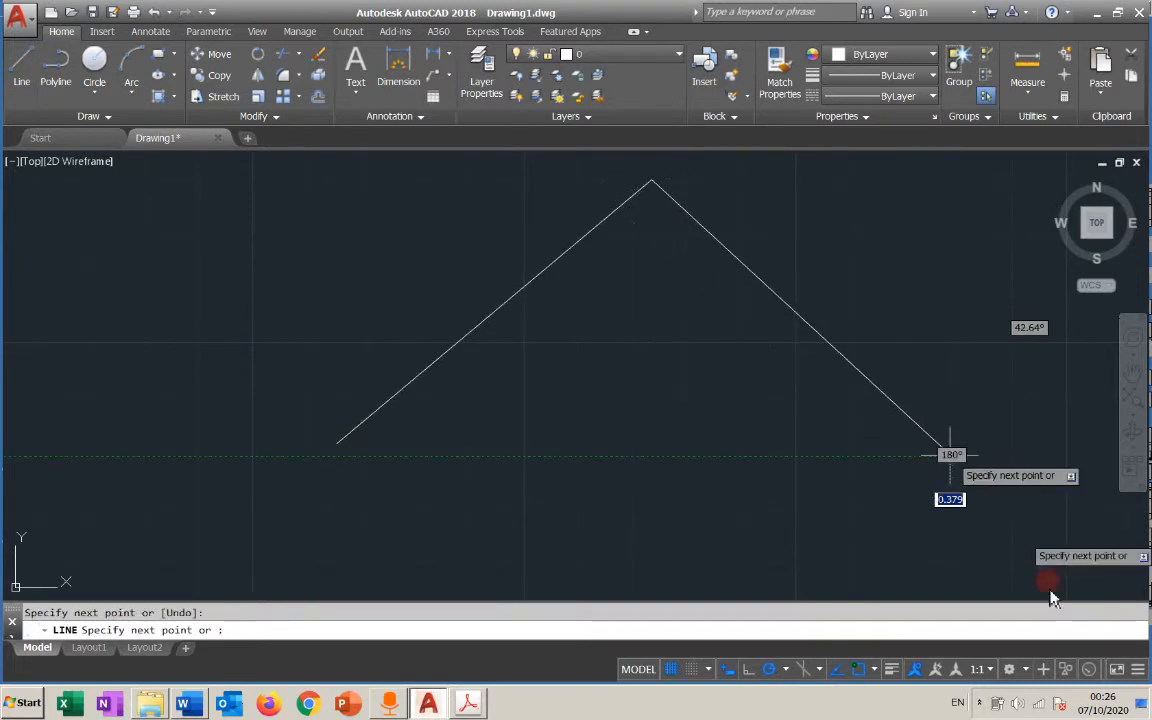
left_click(951, 457)
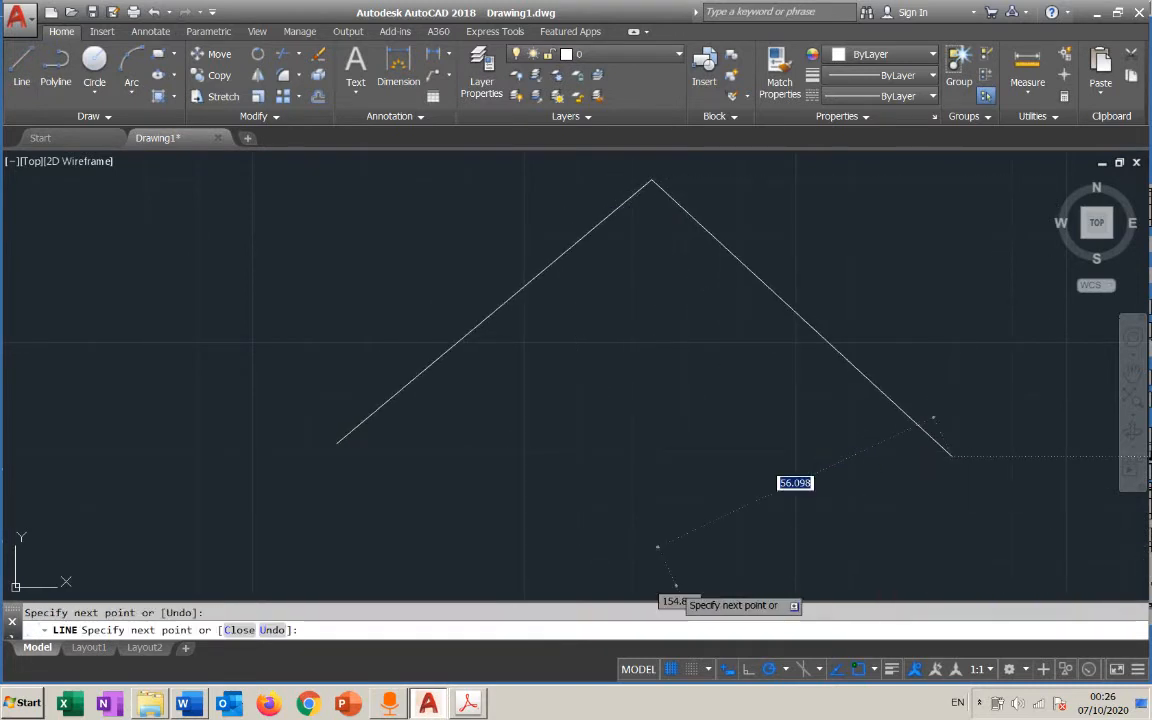
left_click(673, 586)
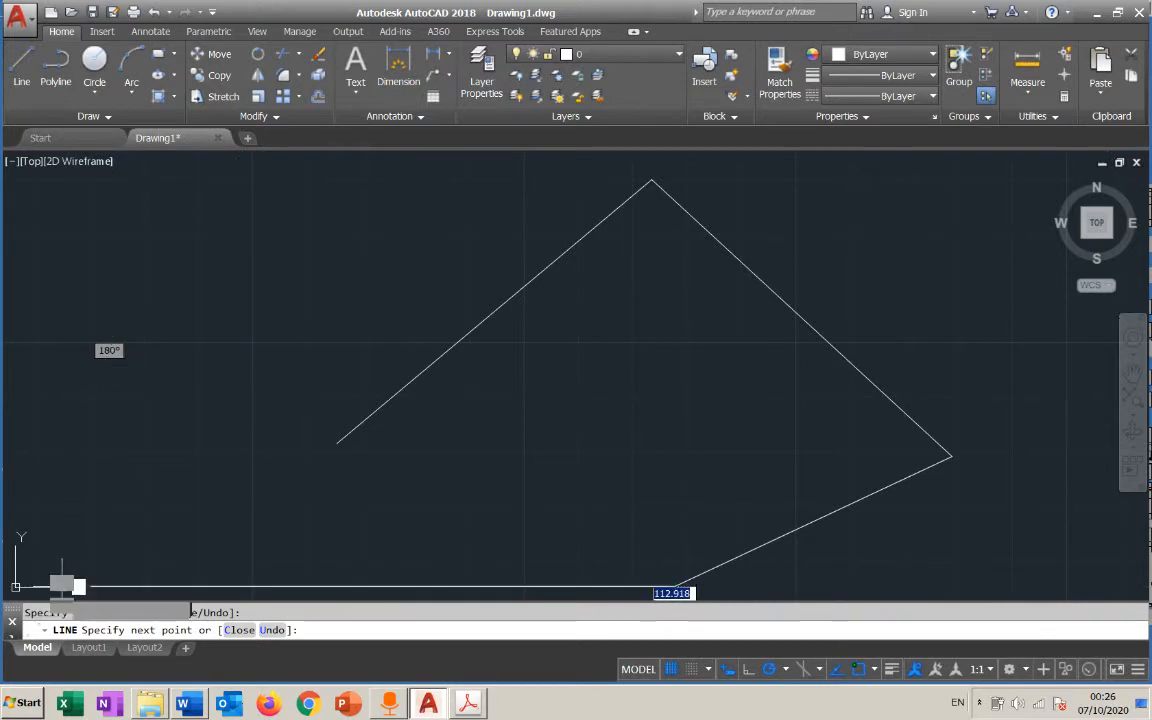
left_click(64, 585)
left_click(135, 178)
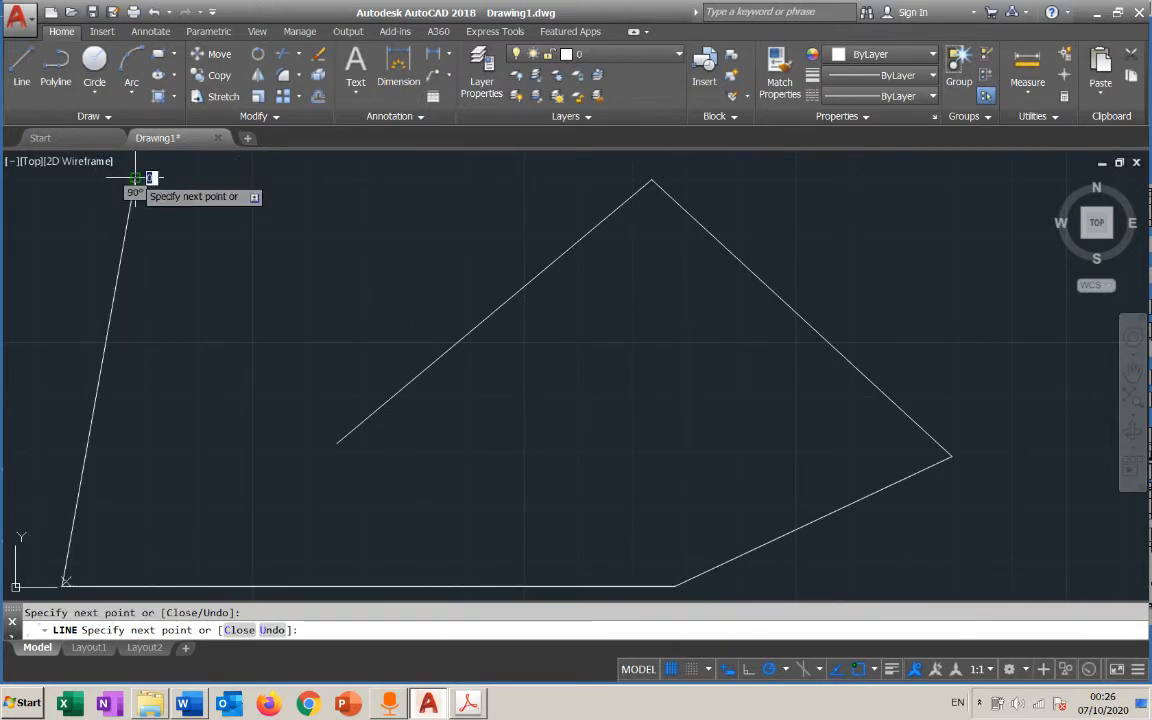
key("Escape")
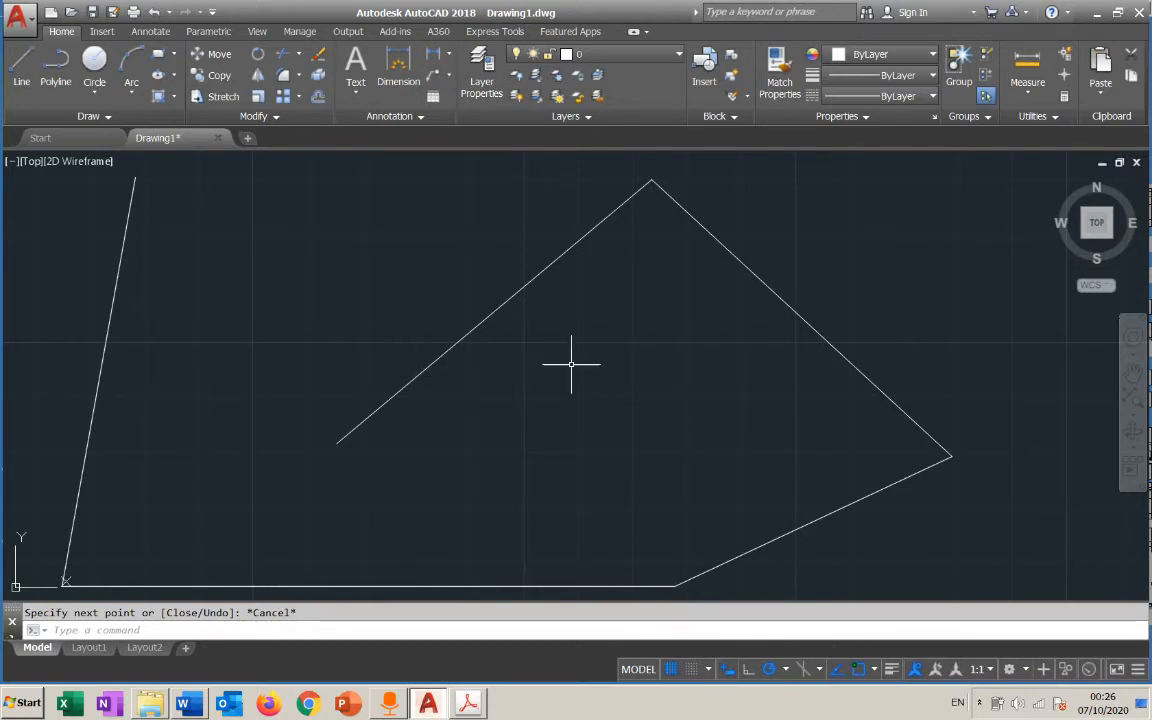
Examine the five-line figure by zooming in and out repeatedly around different points of it
scroll(890, 312, "down", 2)
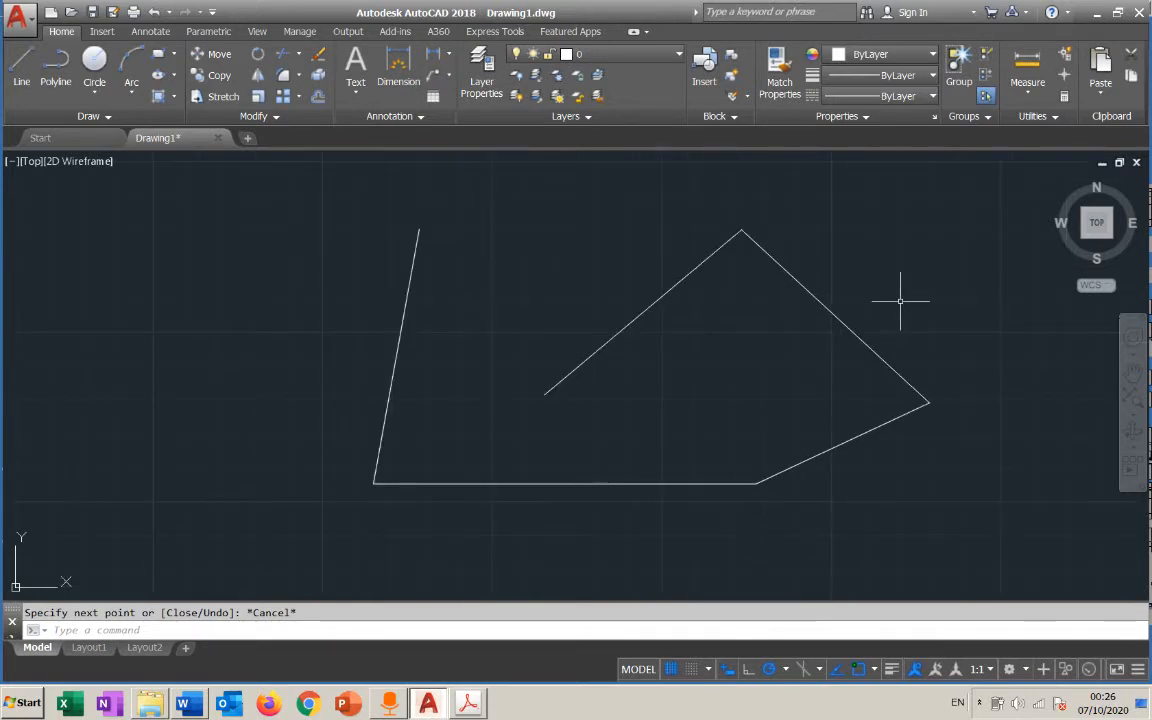
scroll(900, 300, "down", 4)
scroll(900, 300, "up", 6)
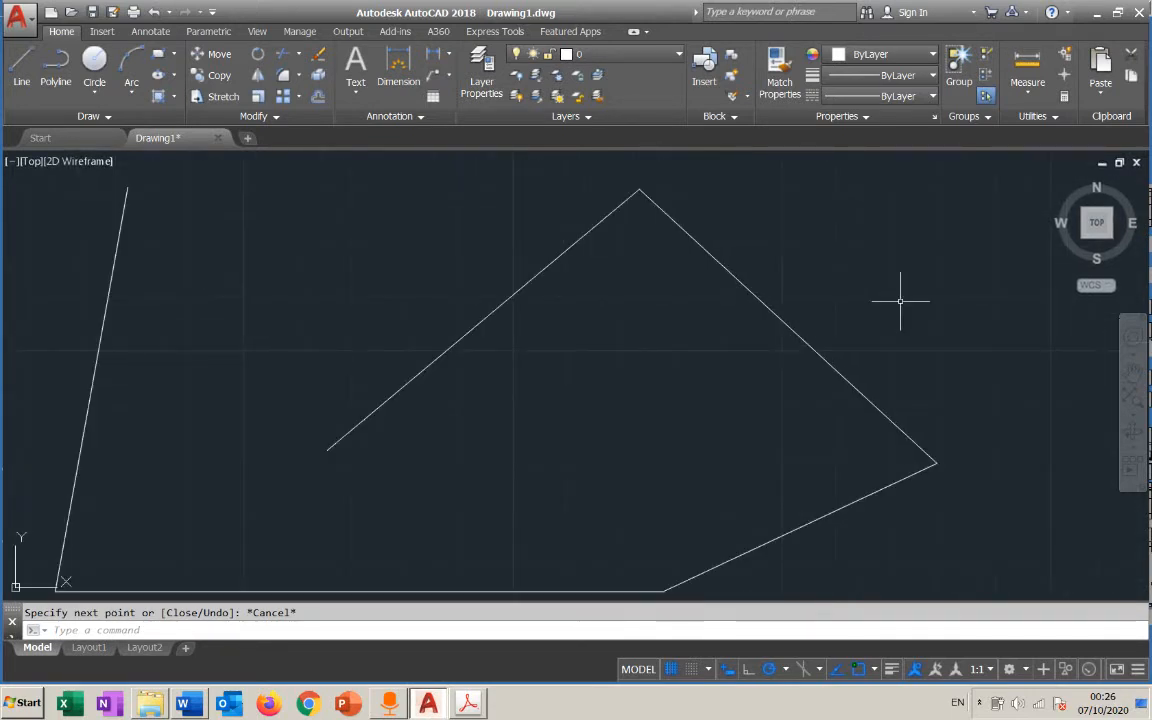
scroll(900, 300, "down", 4)
scroll(655, 410, "up", 4)
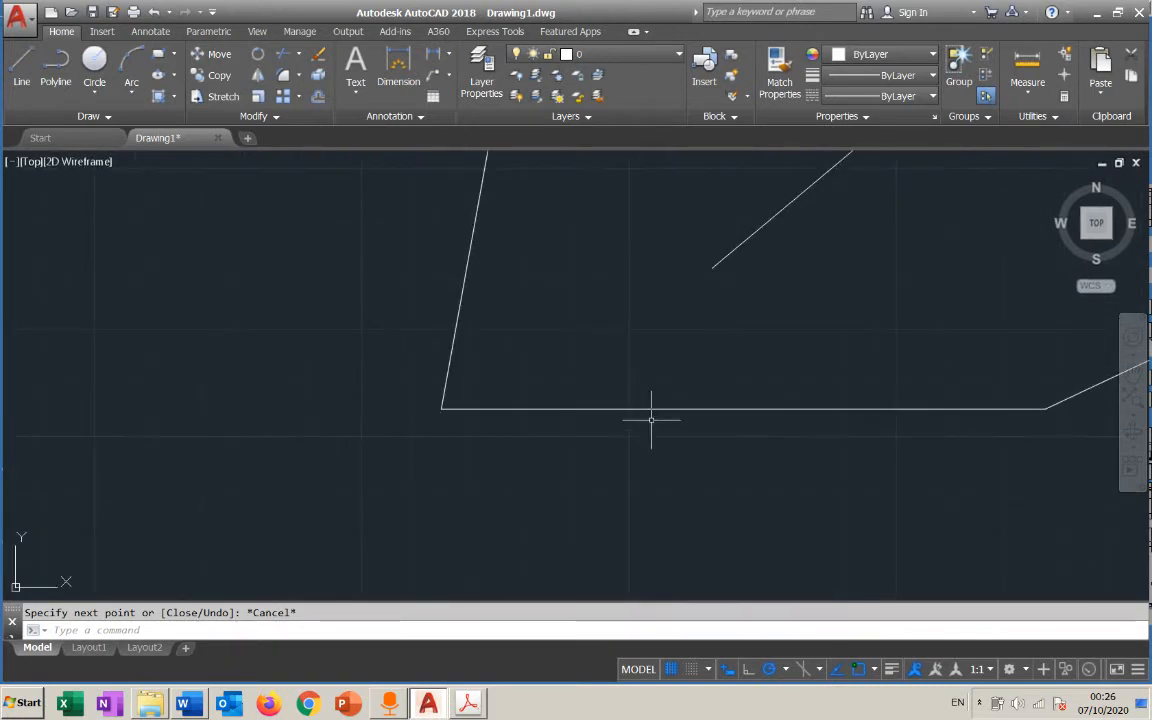
scroll(651, 420, "down", 4)
scroll(821, 311, "up", 6)
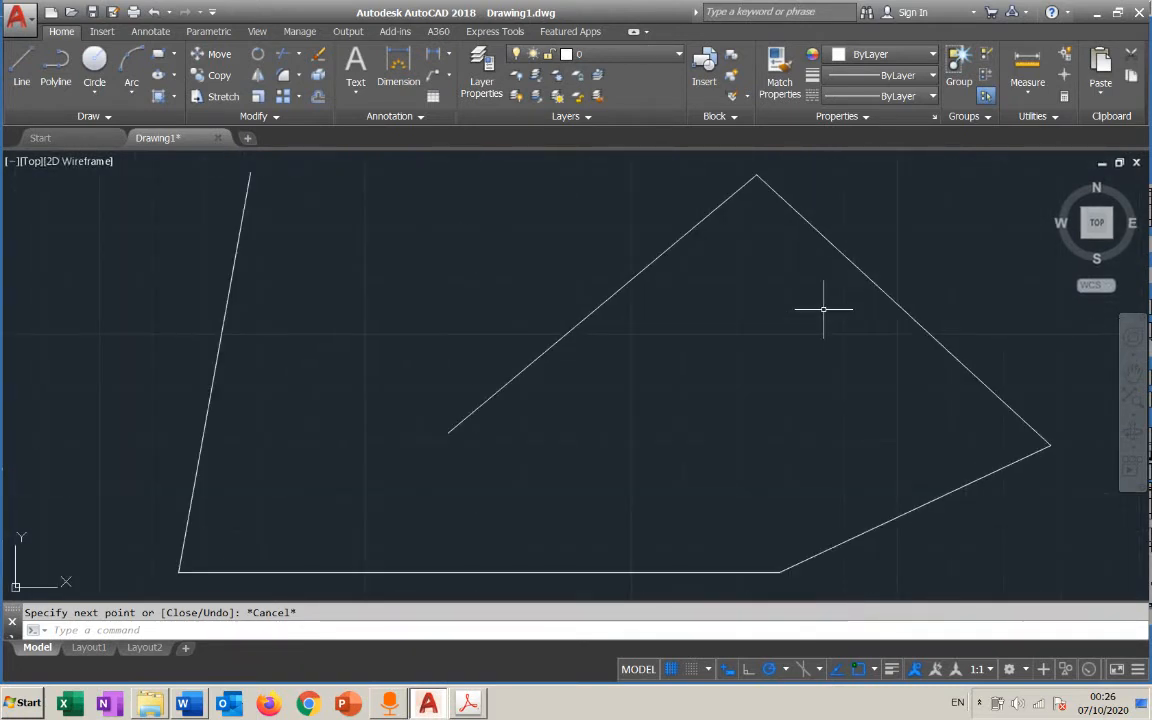
scroll(823, 309, "down", 5)
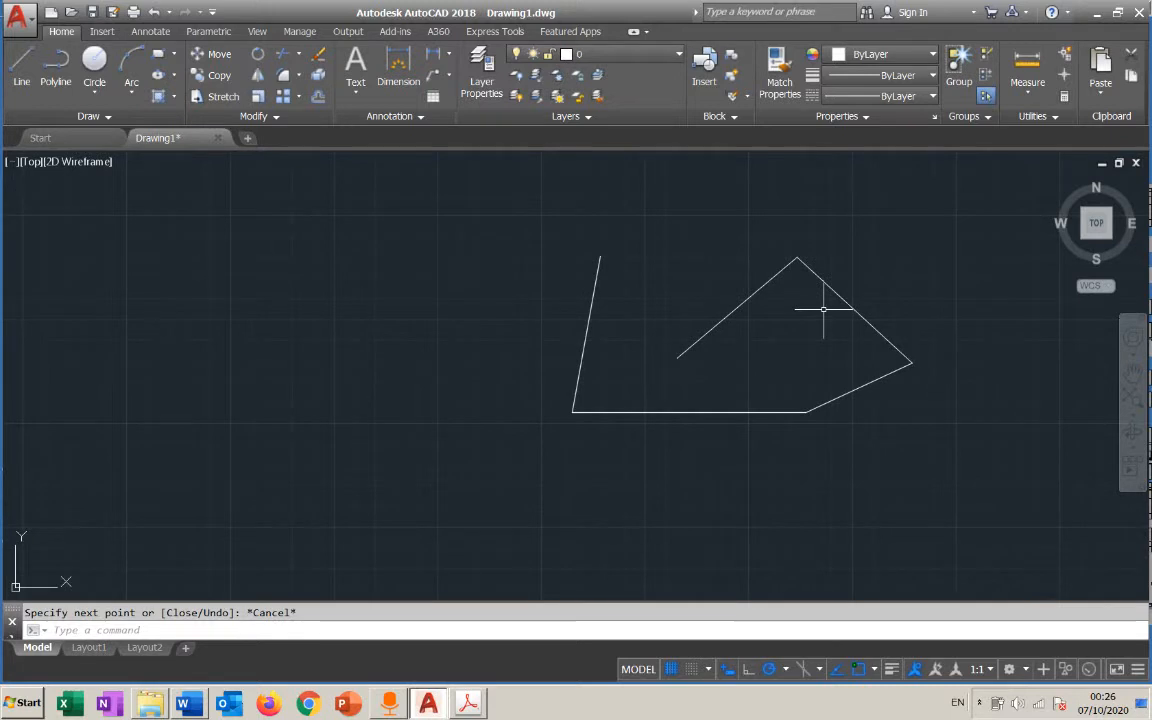
scroll(823, 309, "up", 4)
scroll(823, 309, "down", 2)
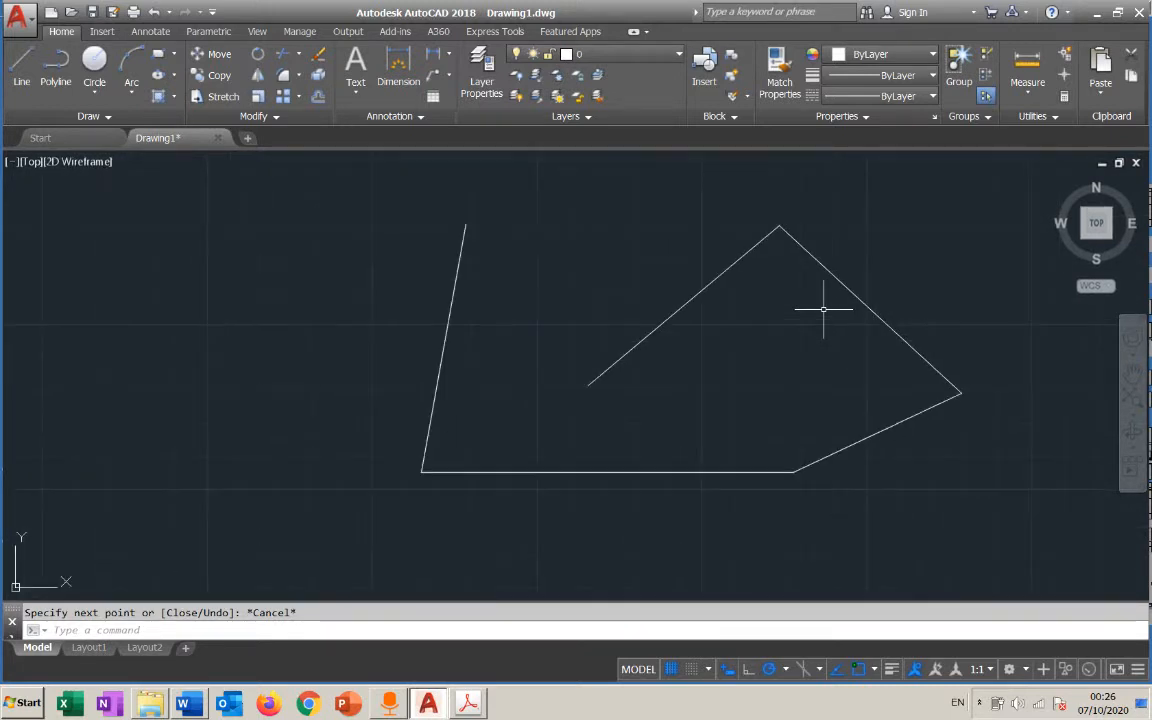
scroll(946, 301, "up", 6)
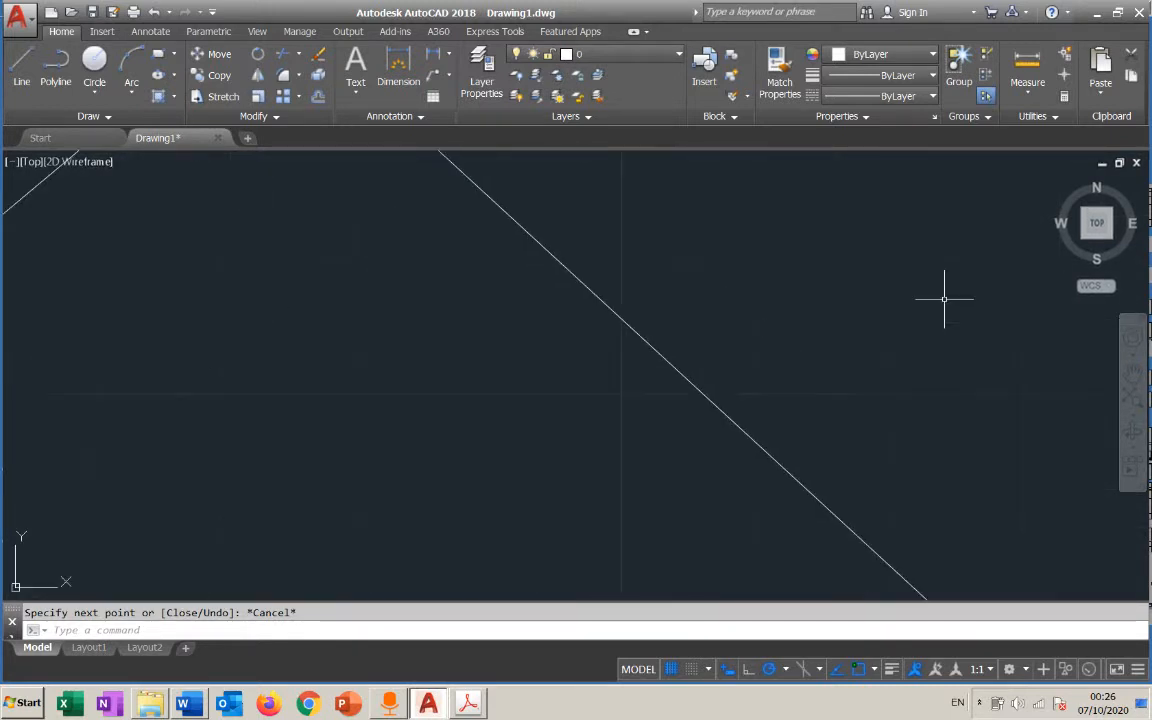
scroll(944, 298, "down", 6)
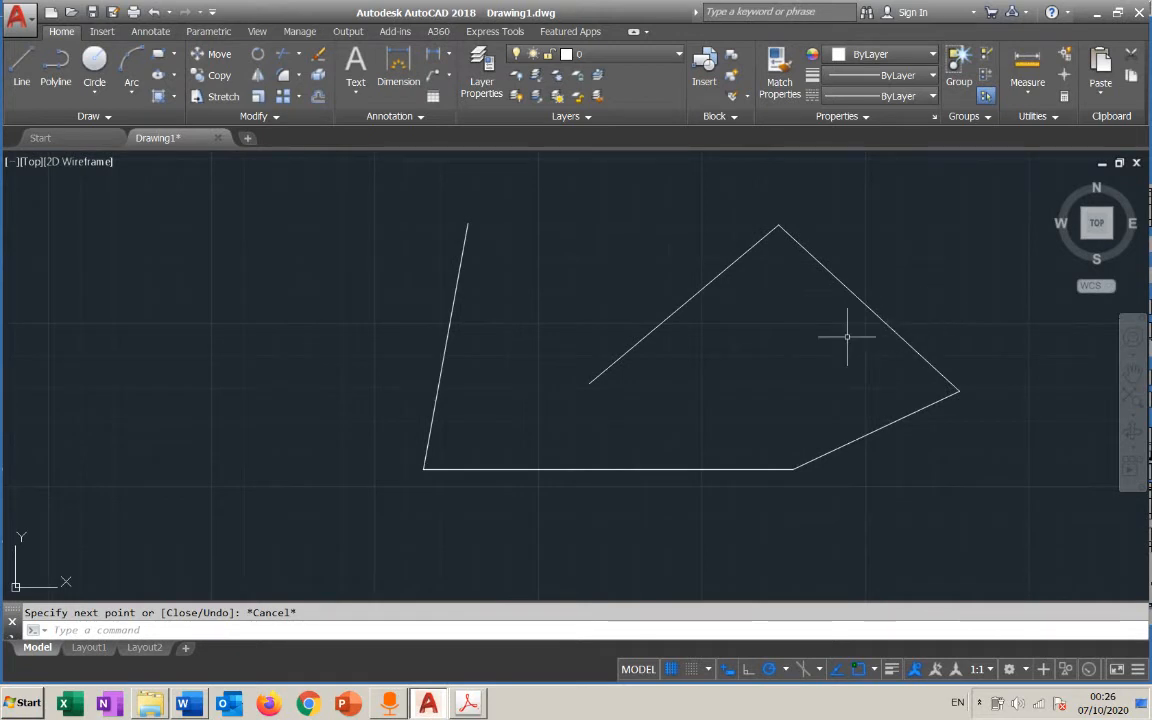
Pan the five-line figure around the drawing area without starting a command, zooming in between the moves
mouse_move(837, 342)
middle_mouse_down()
mouse_move(836, 327)
mouse_move(872, 293)
mouse_move(905, 321)
mouse_move(846, 354)
mouse_move(710, 352)
mouse_move(735, 375)
mouse_move(741, 343)
middle_mouse_up()
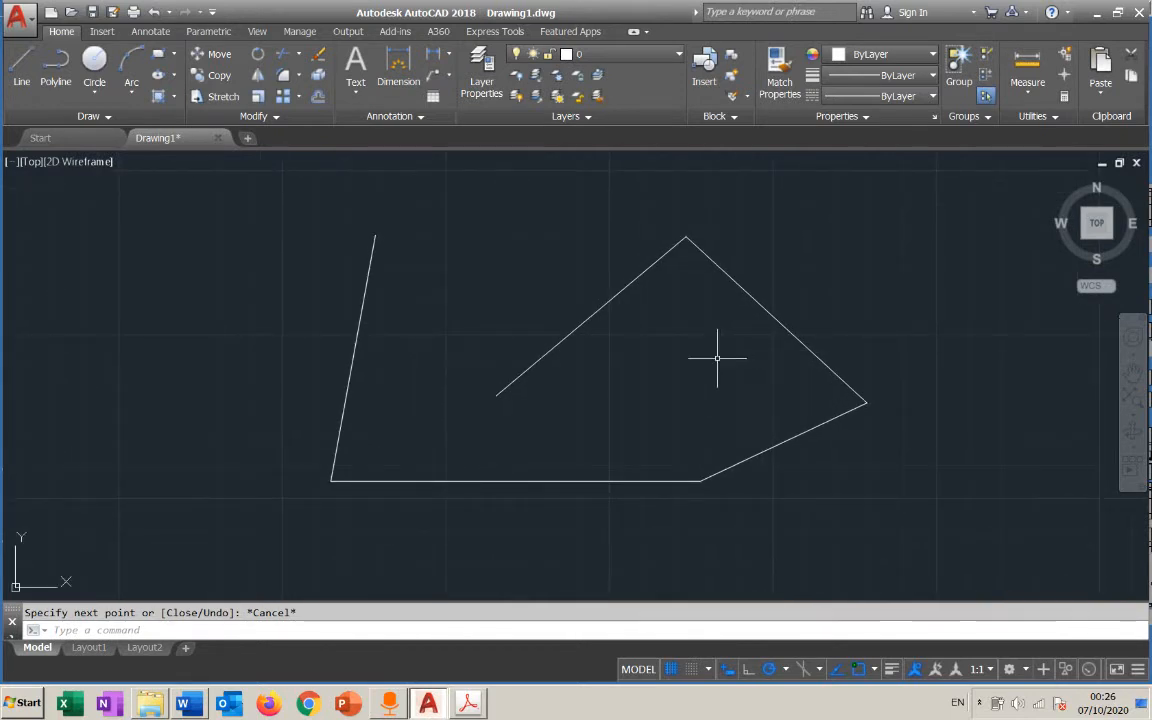
scroll(567, 363, "up", 2)
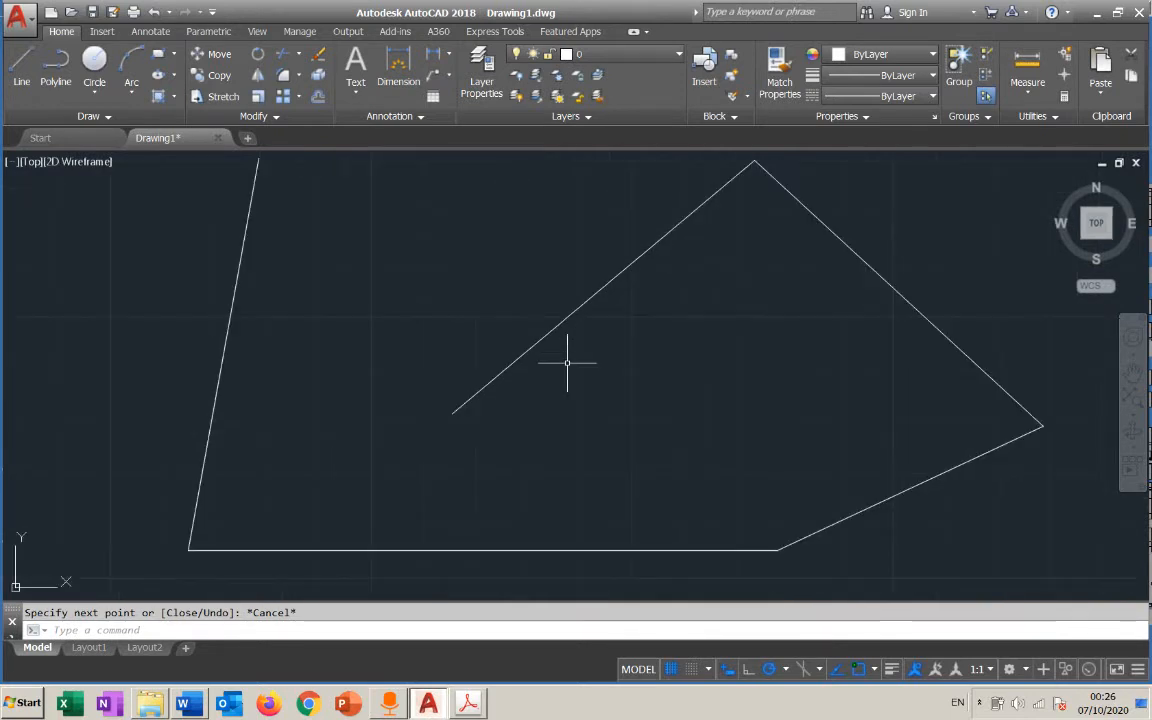
mouse_move(567, 363)
middle_mouse_down()
mouse_move(555, 388)
mouse_move(570, 371)
mouse_move(553, 365)
mouse_move(571, 365)
middle_mouse_up()
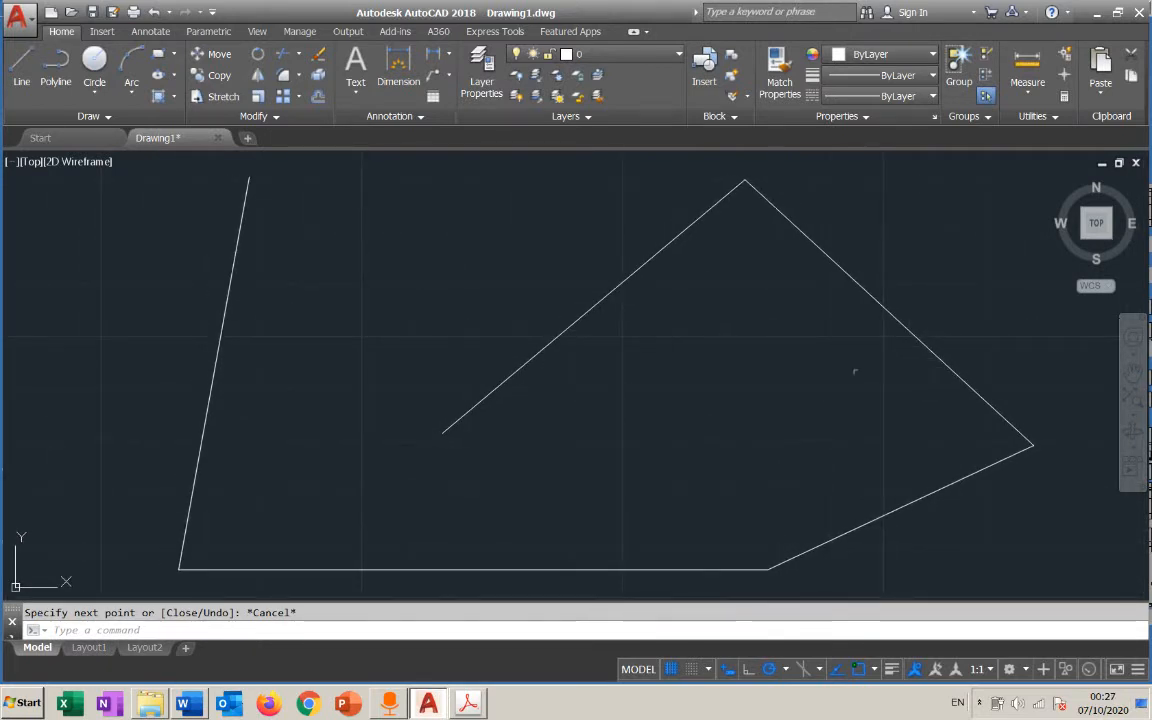
Shift the view of the line figure back and forth with the Pan tool, and exit the tool
left_click(1133, 376)
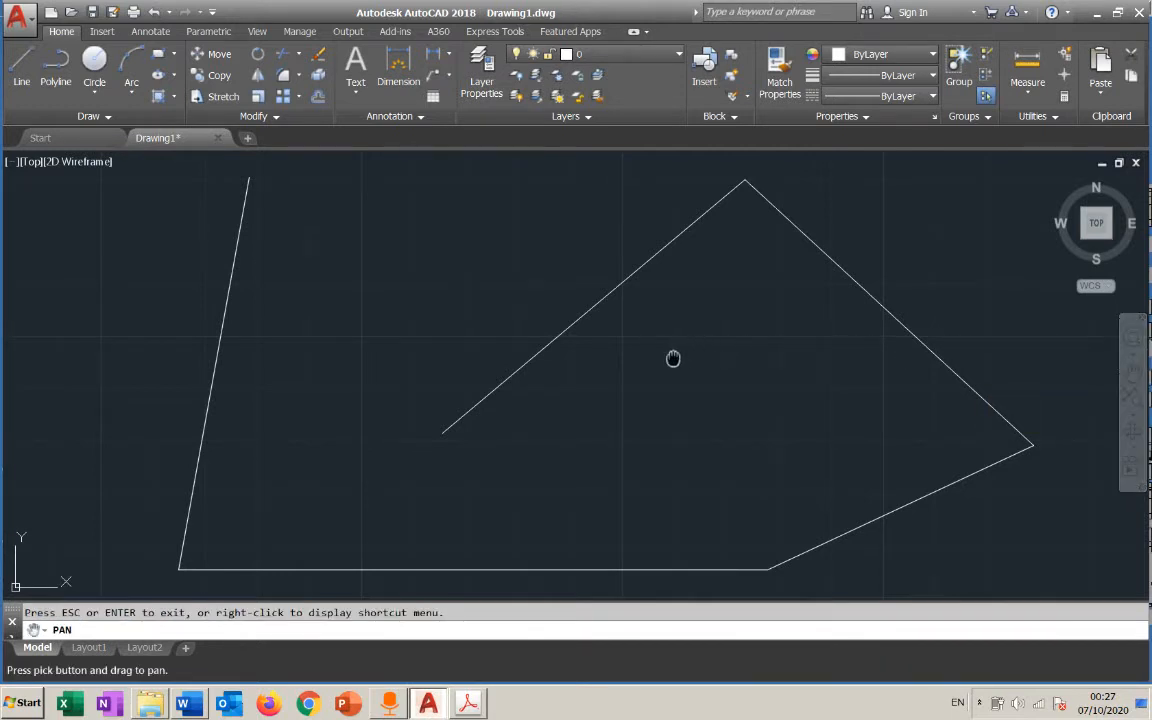
mouse_move(674, 357)
left_mouse_down()
mouse_move(687, 357)
mouse_move(661, 360)
left_mouse_up()
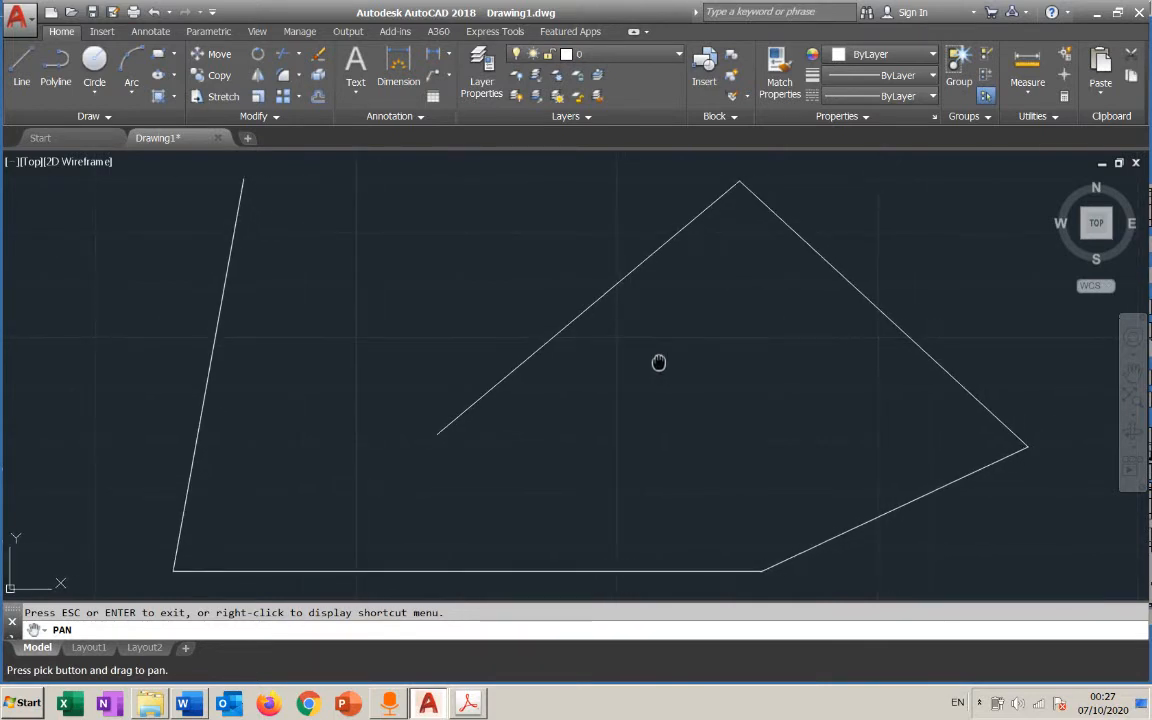
left_click(1135, 375)
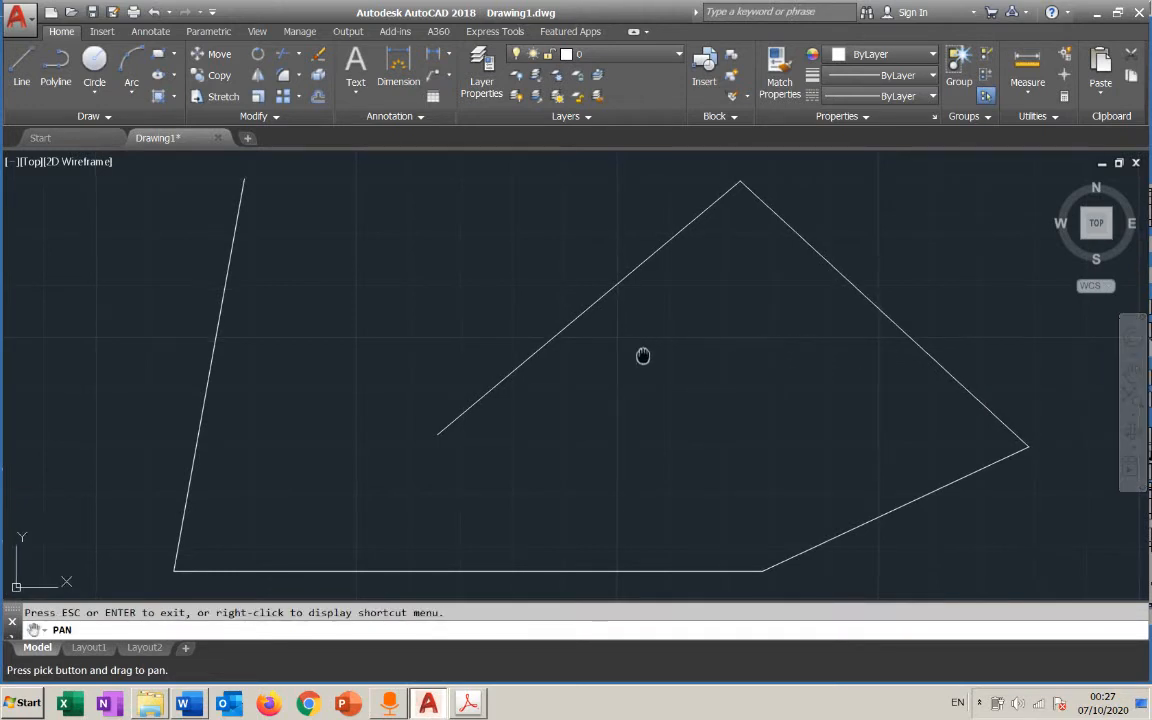
mouse_move(643, 356)
left_mouse_down()
mouse_move(669, 352)
mouse_move(646, 359)
left_mouse_up()
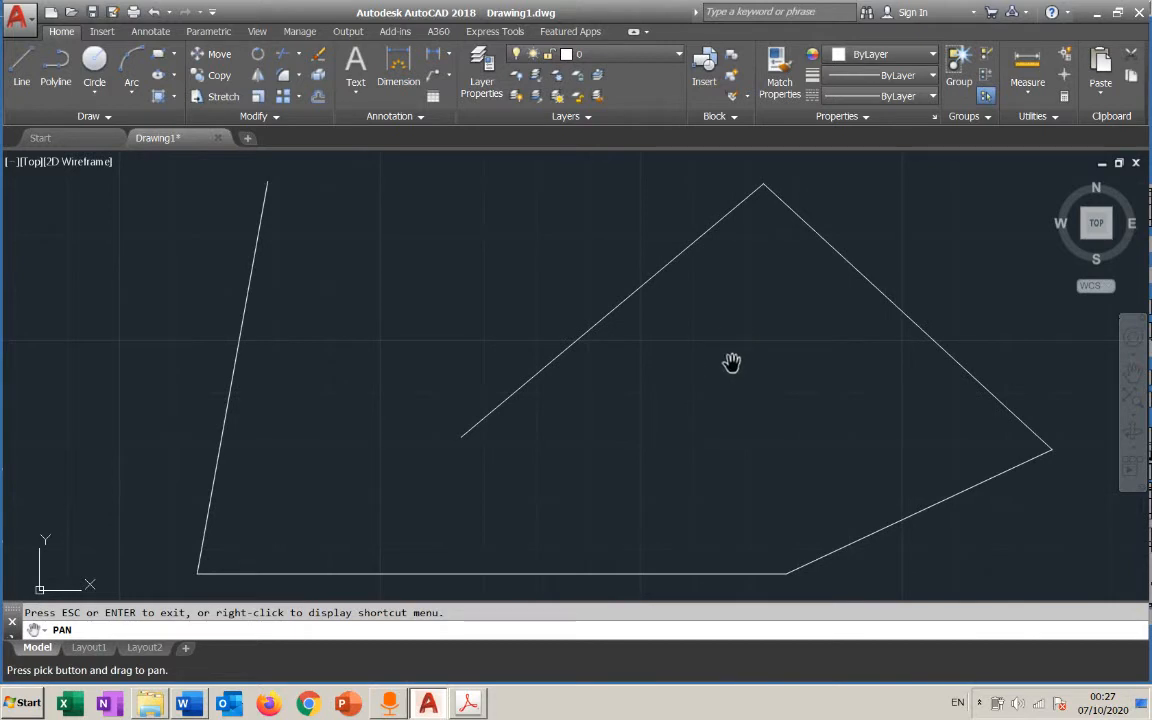
key("Escape")
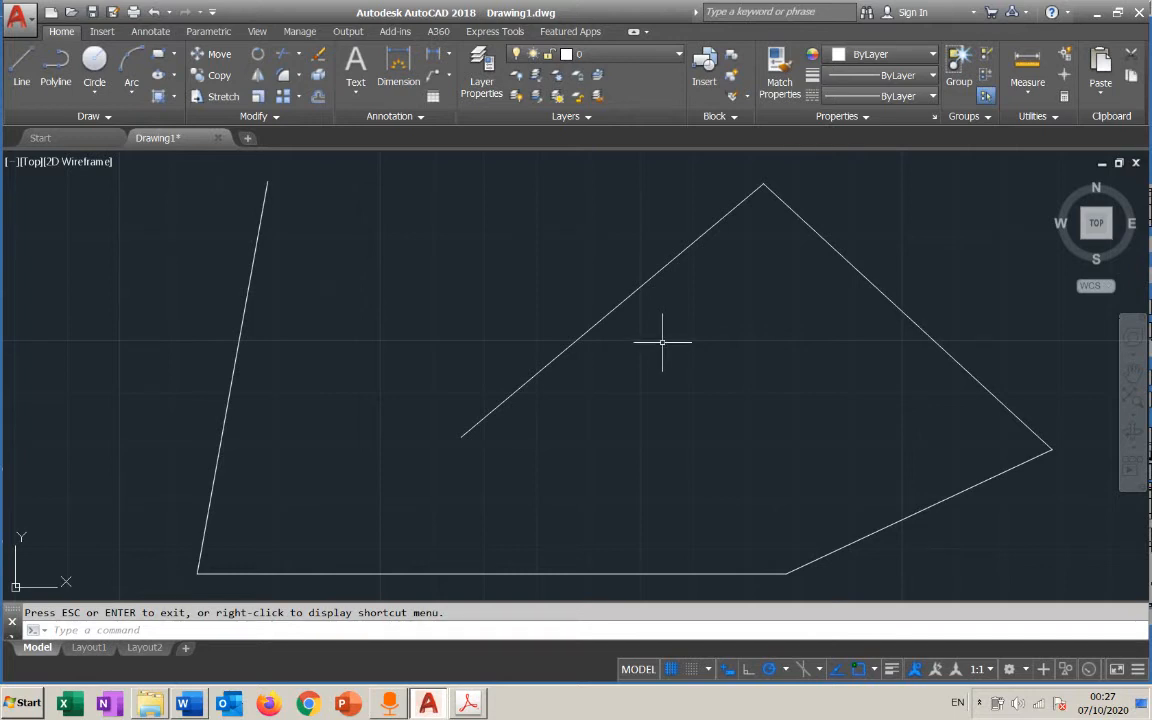
left_click(1132, 372)
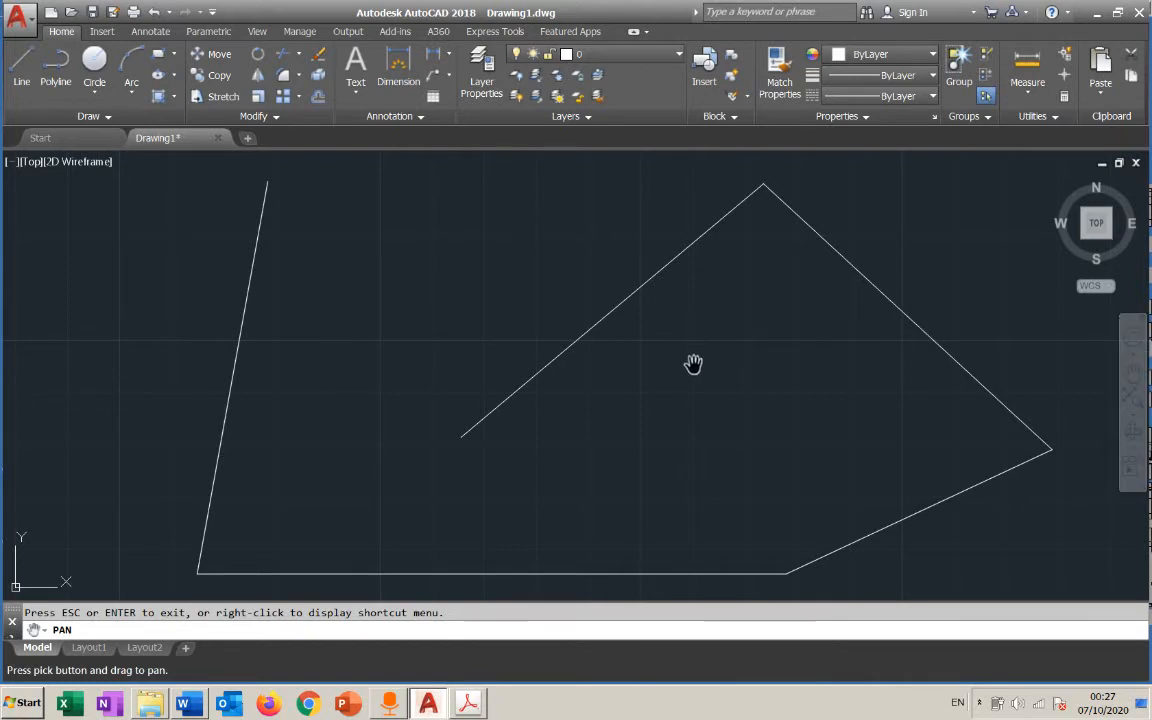
mouse_move(693, 363)
left_mouse_down()
mouse_move(738, 352)
mouse_move(656, 360)
mouse_move(669, 372)
left_mouse_up()
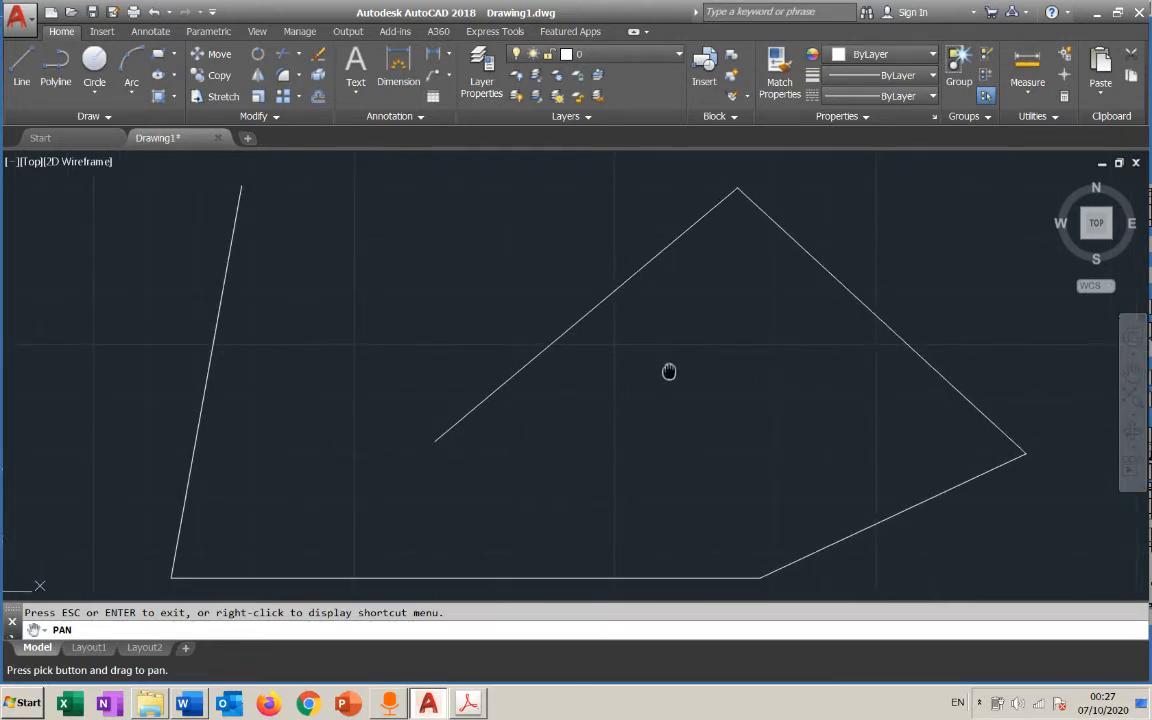
key("Escape")
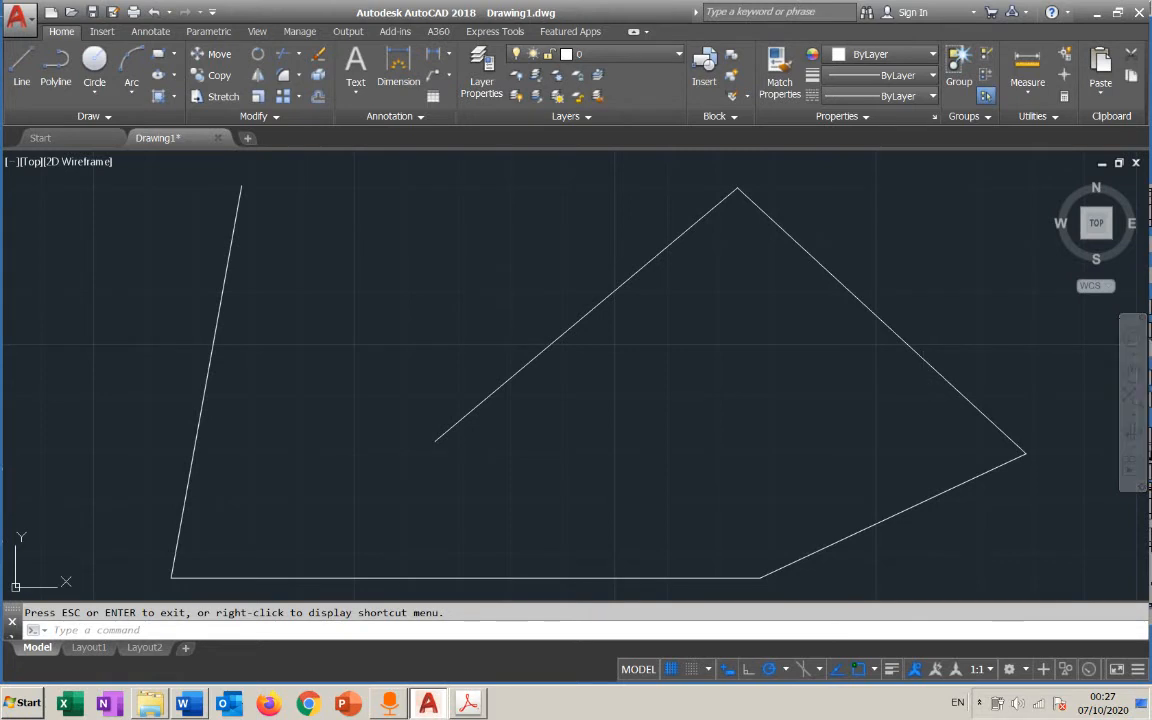
Start Pan from the drawing area's context options, shift the line figure slightly, and exit the command
right_click(463, 270)
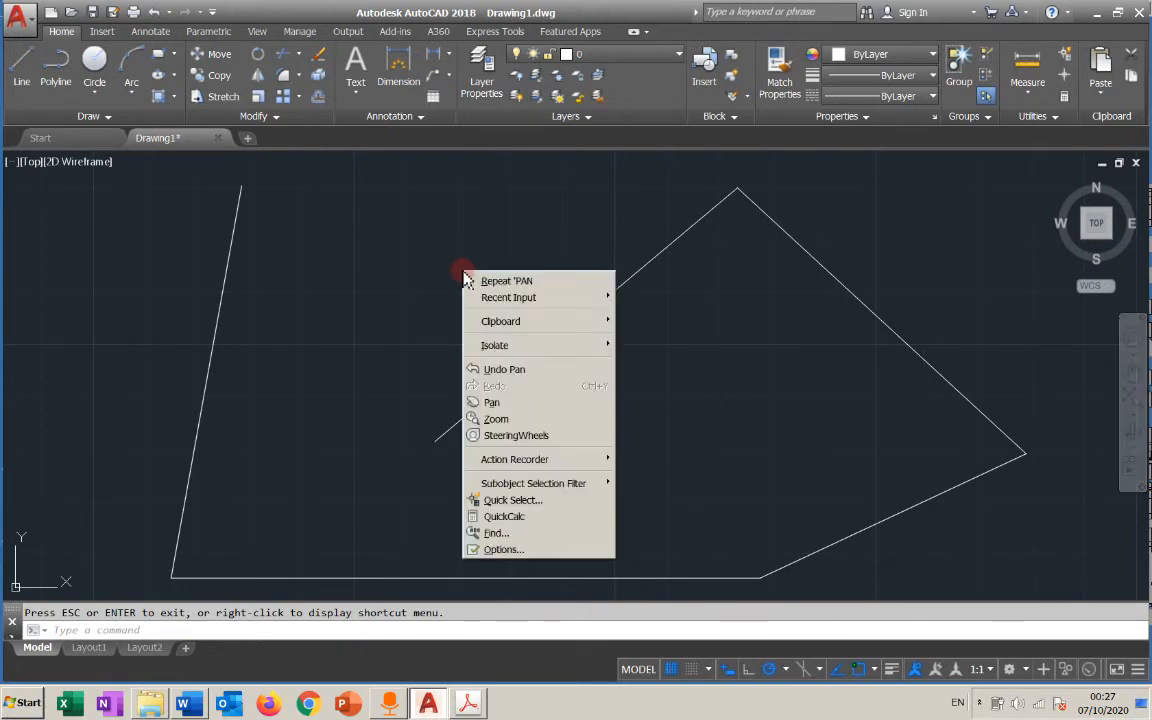
left_click(493, 402)
mouse_move(620, 386)
left_mouse_down()
mouse_move(563, 360)
mouse_move(577, 385)
mouse_move(615, 370)
mouse_move(573, 391)
mouse_move(622, 391)
left_mouse_up()
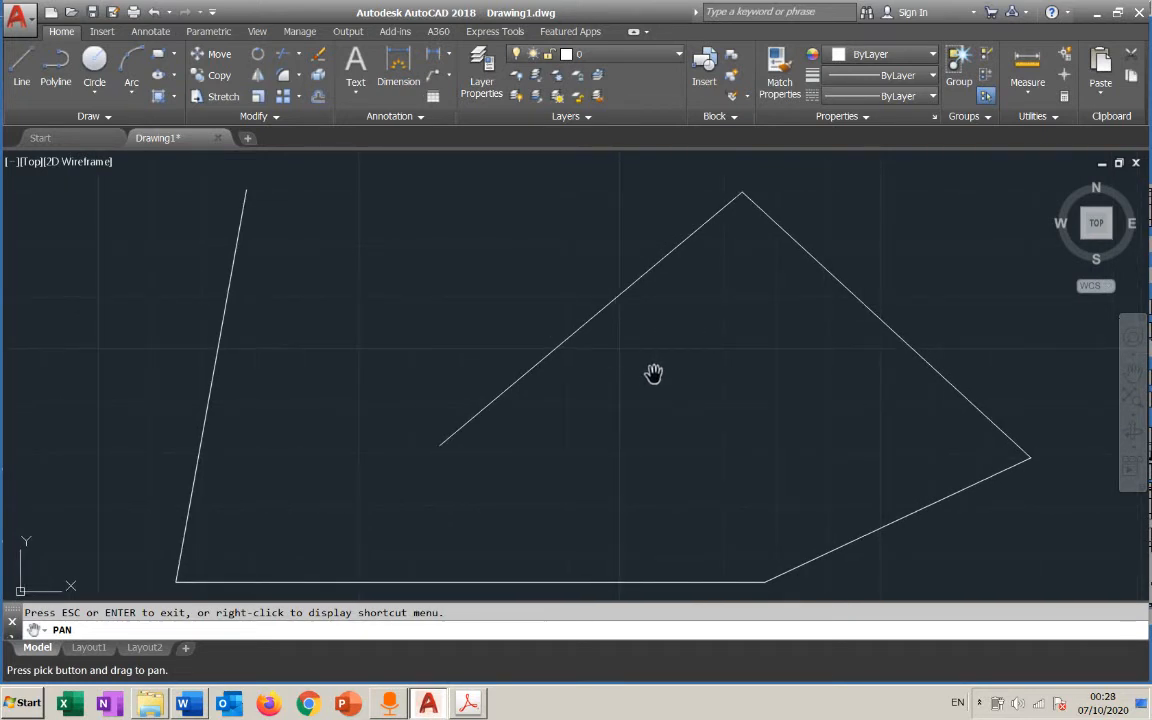
key("Escape")
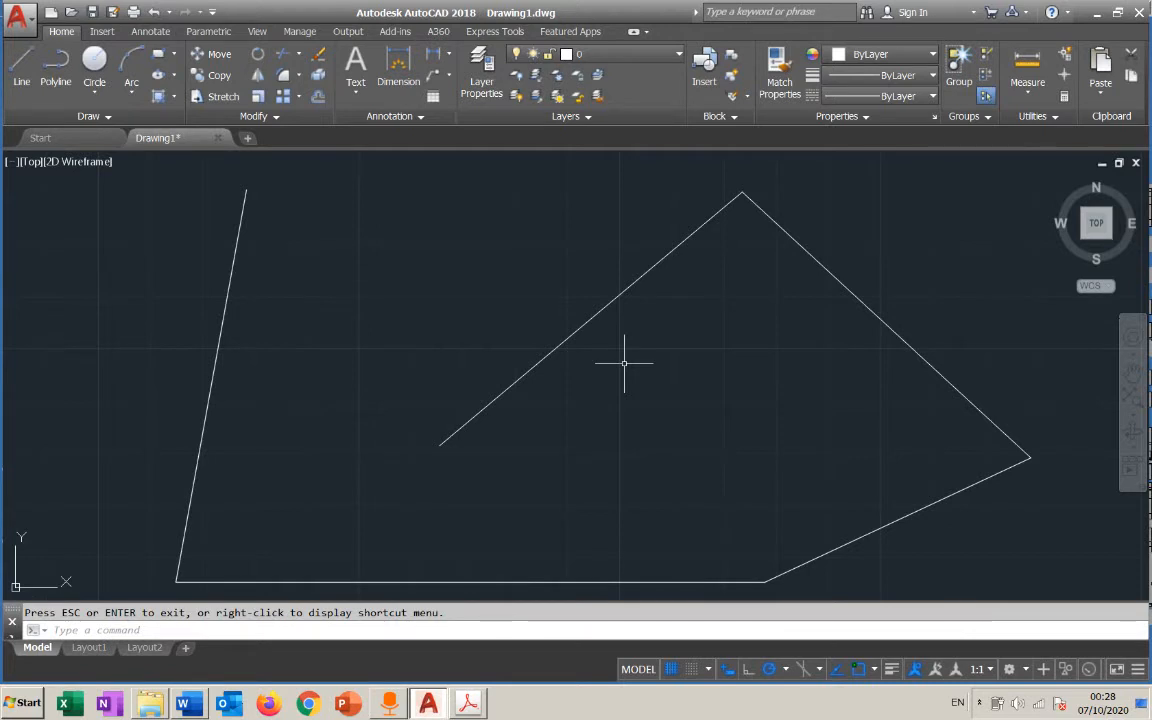
Pan without a command and zoom out until the whole line figure is visible with empty space around it
mouse_move(622, 363)
middle_mouse_down()
mouse_move(602, 388)
mouse_move(591, 352)
mouse_move(653, 350)
mouse_move(607, 360)
mouse_move(628, 356)
middle_mouse_up()
scroll(630, 352, "down", 1)
scroll(630, 352, "up", 1)
scroll(631, 354, "down", 1)
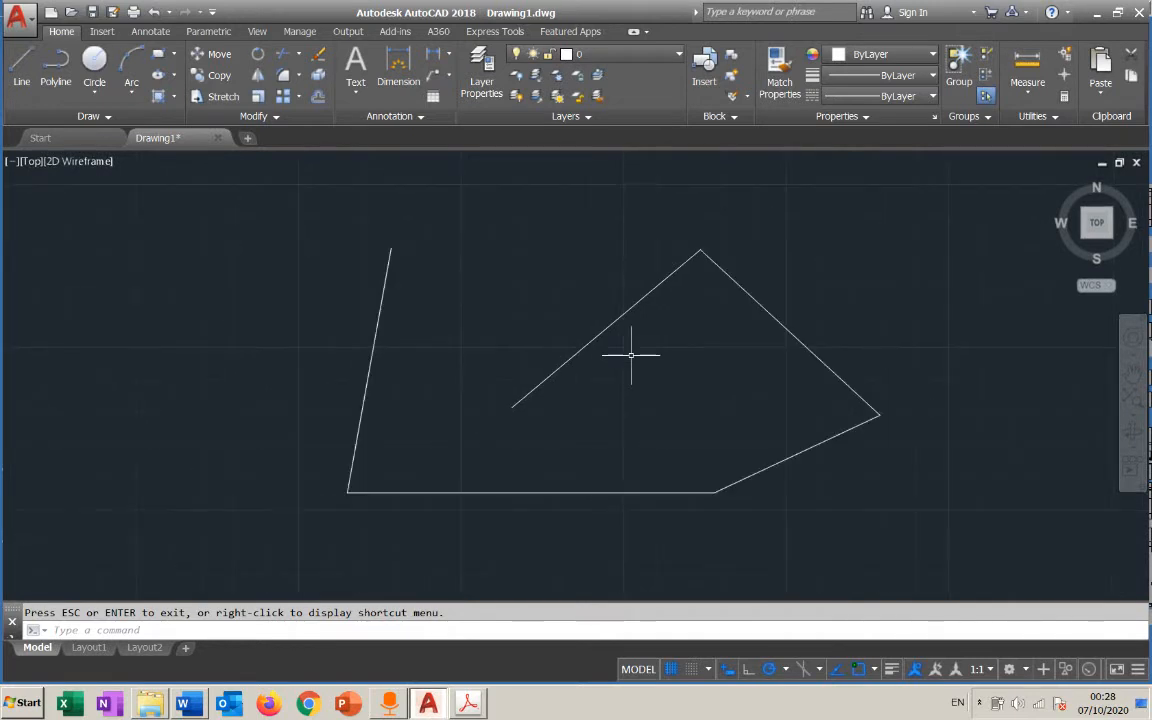
Zoom in, out and in again on the line figure without starting a command
scroll(631, 354, "up", 1)
scroll(631, 354, "down", 1)
scroll(631, 354, "up", 1)
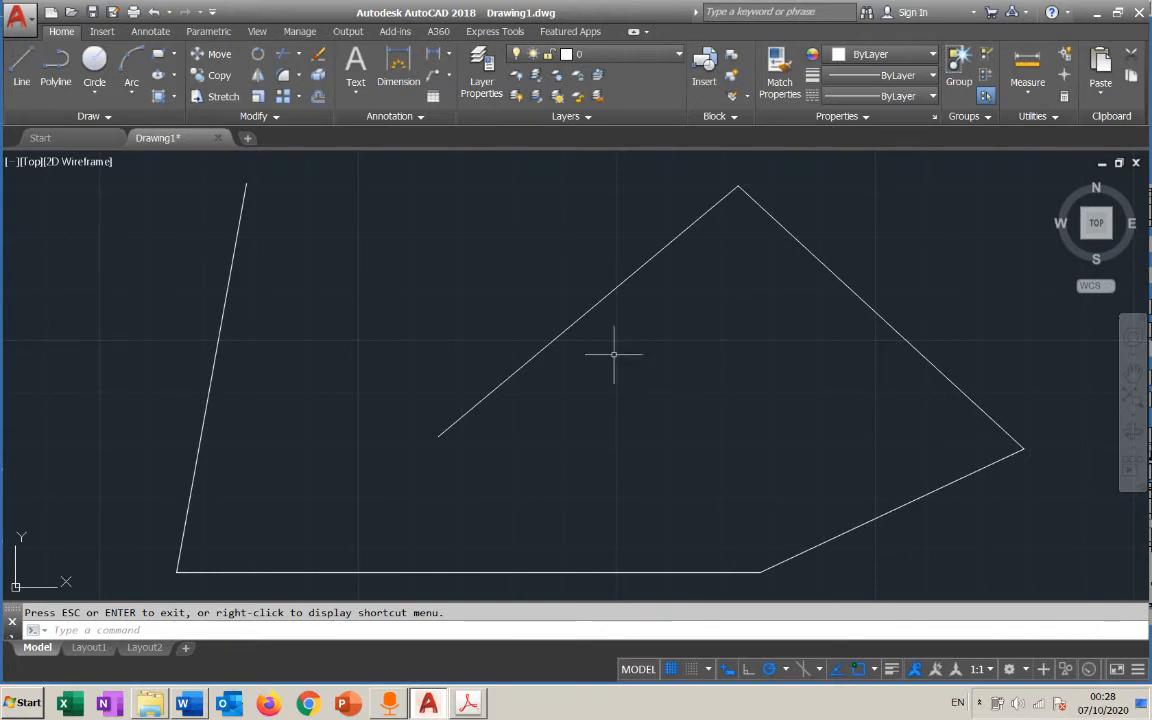
Start Zoom from the drawing area's context options, zoom the line figure out and in several times in real time, and exit the command
right_click(502, 263)
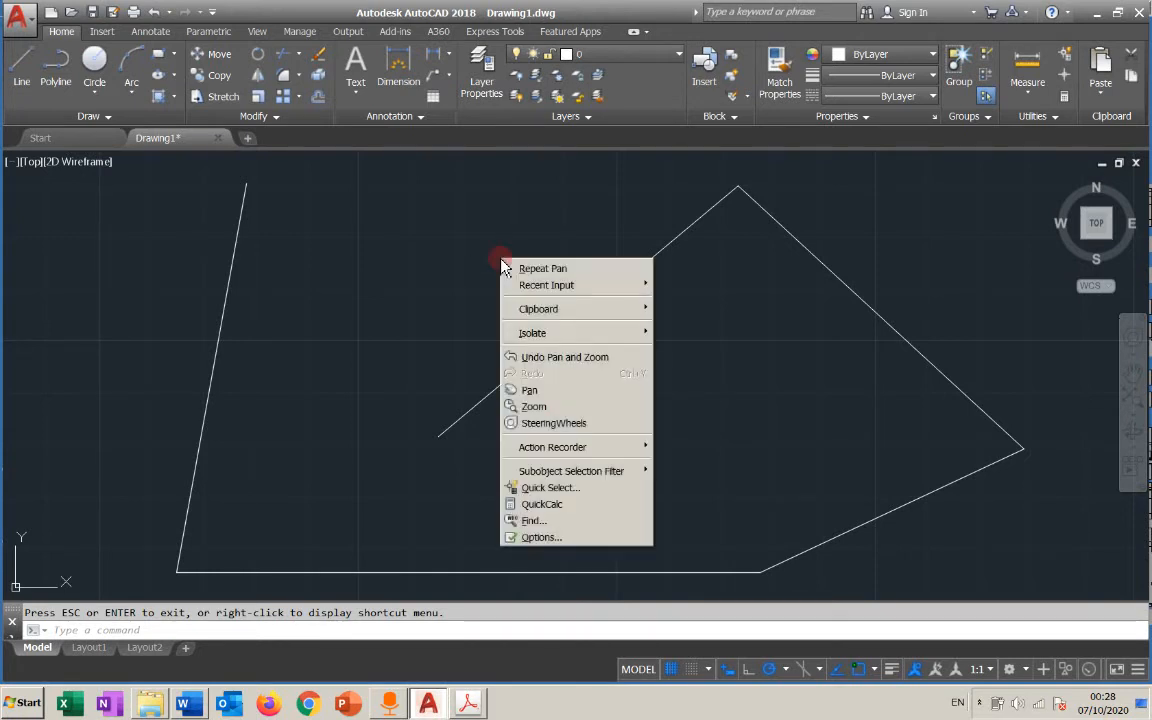
left_click(536, 405)
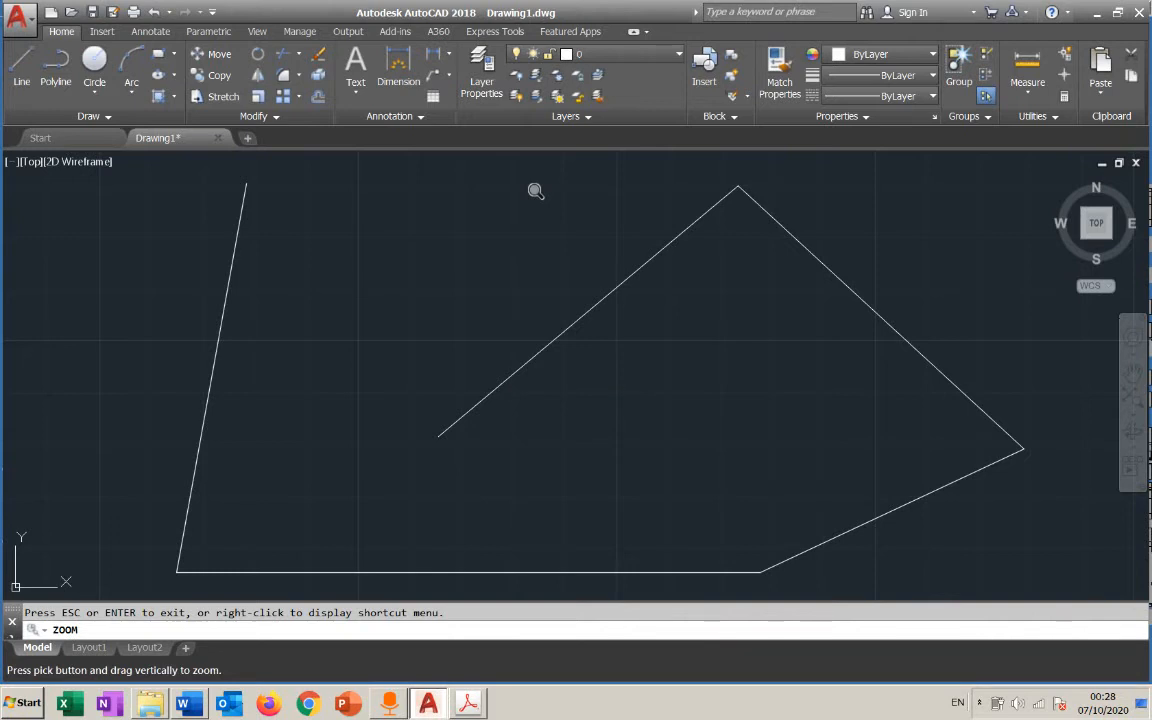
left_click_drag(536, 193, 543, 300)
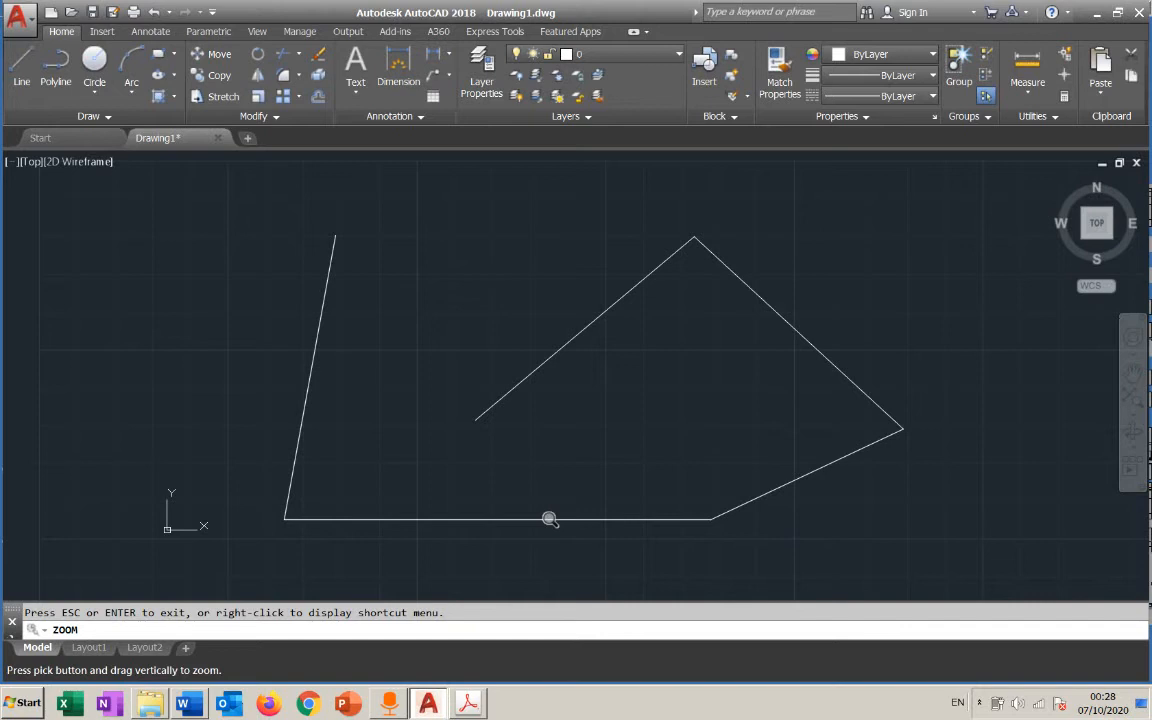
left_click_drag(549, 519, 541, 401)
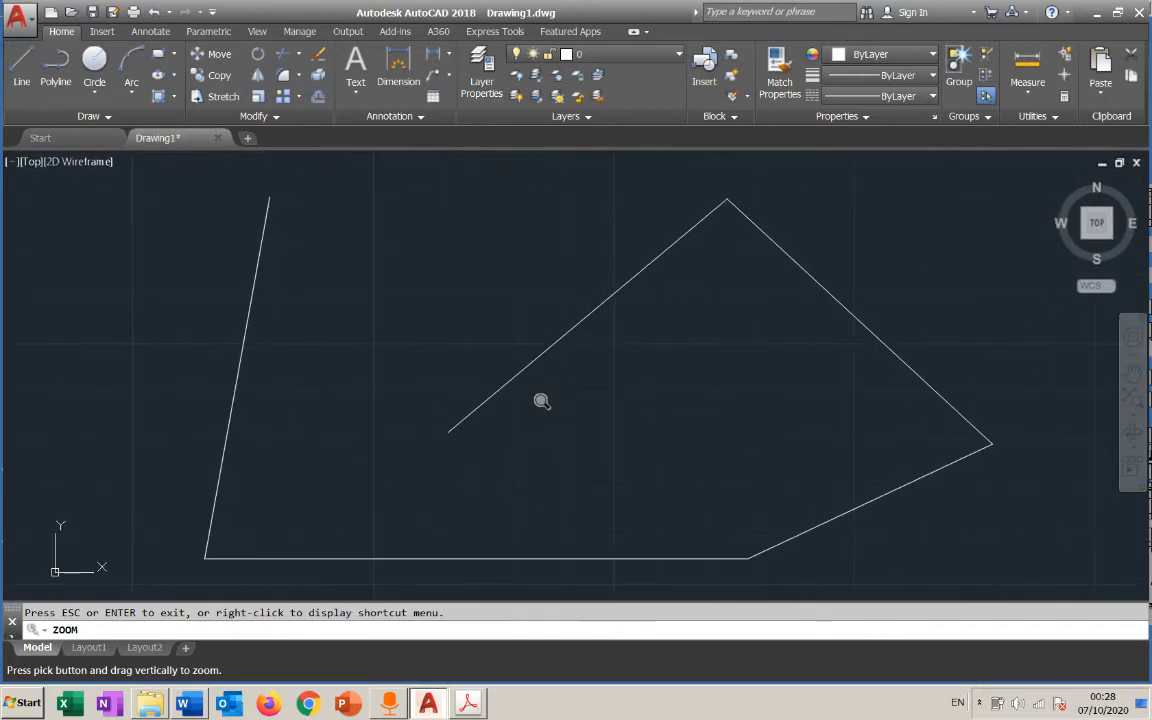
left_click_drag(548, 496, 555, 444)
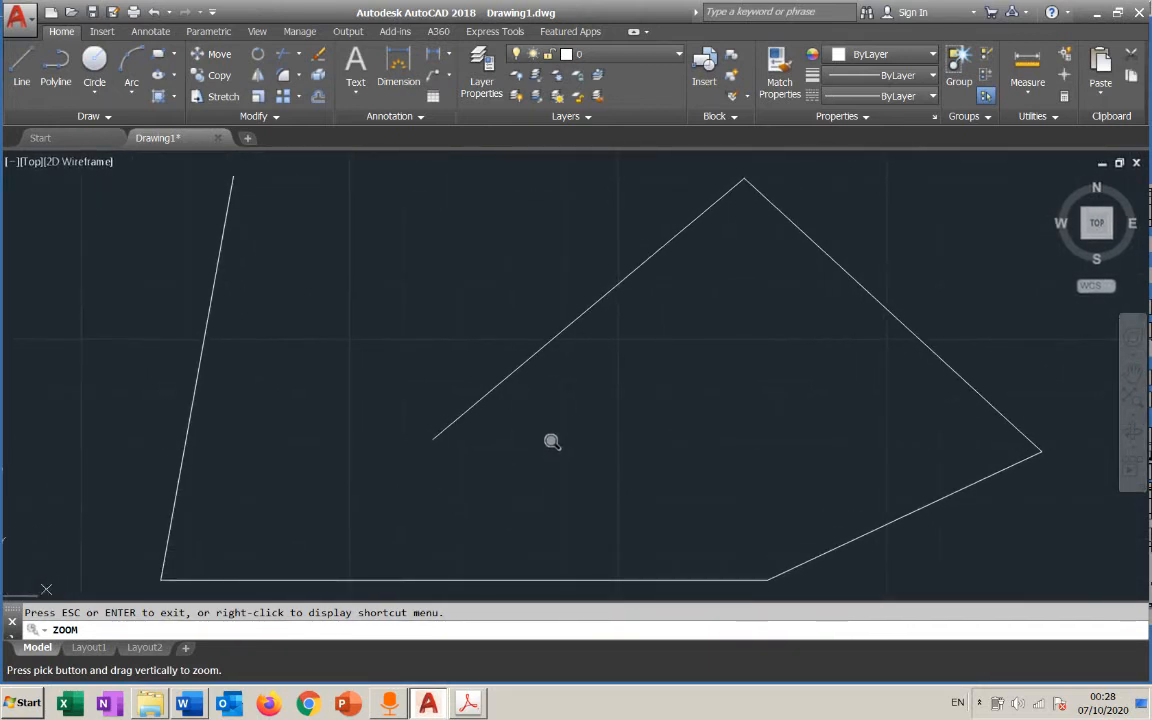
mouse_move(558, 491)
left_mouse_down()
mouse_move(568, 438)
mouse_move(568, 514)
left_mouse_up()
left_click_drag(525, 270, 537, 452)
mouse_move(558, 296)
left_mouse_down()
mouse_move(548, 411)
mouse_move(561, 303)
left_mouse_up()
left_click_drag(563, 388, 563, 324)
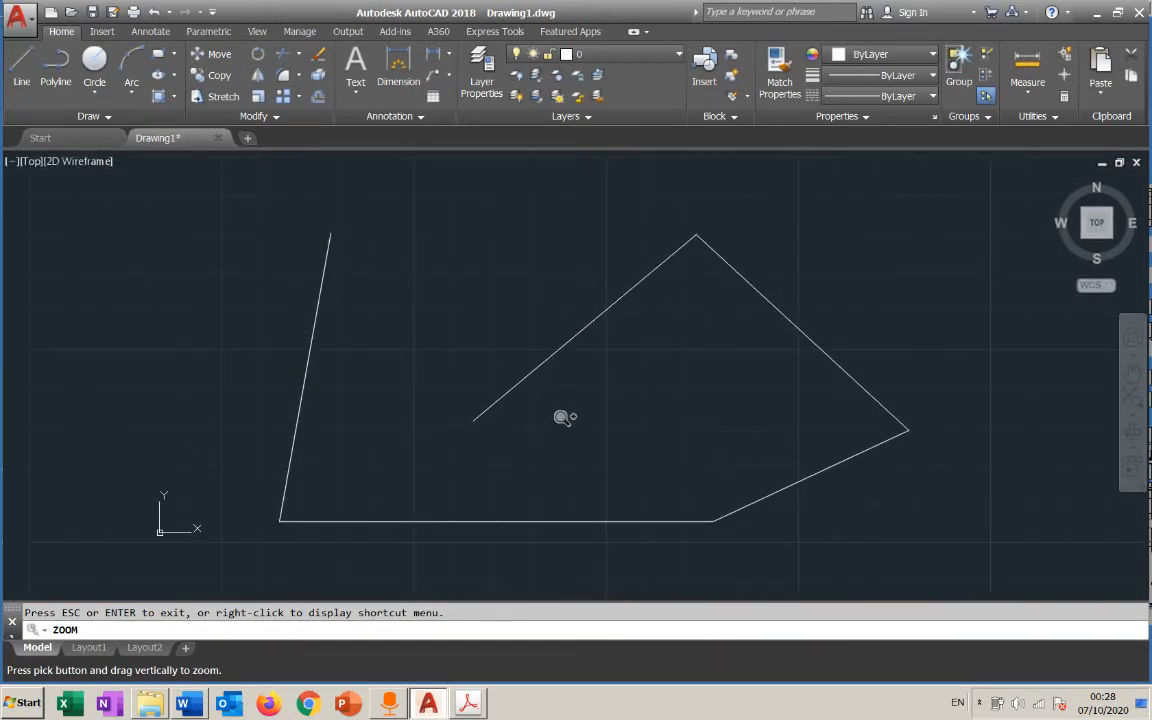
mouse_move(565, 417)
left_mouse_down()
mouse_move(561, 365)
mouse_move(568, 399)
mouse_move(568, 373)
left_mouse_up()
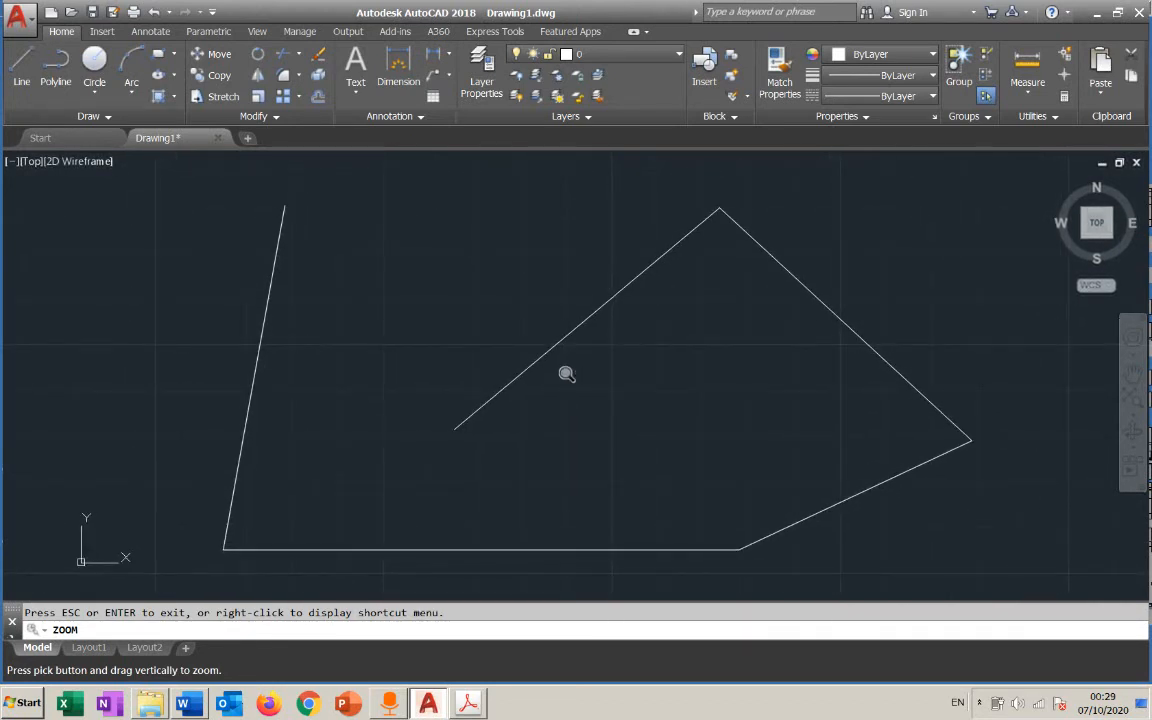
key("Escape")
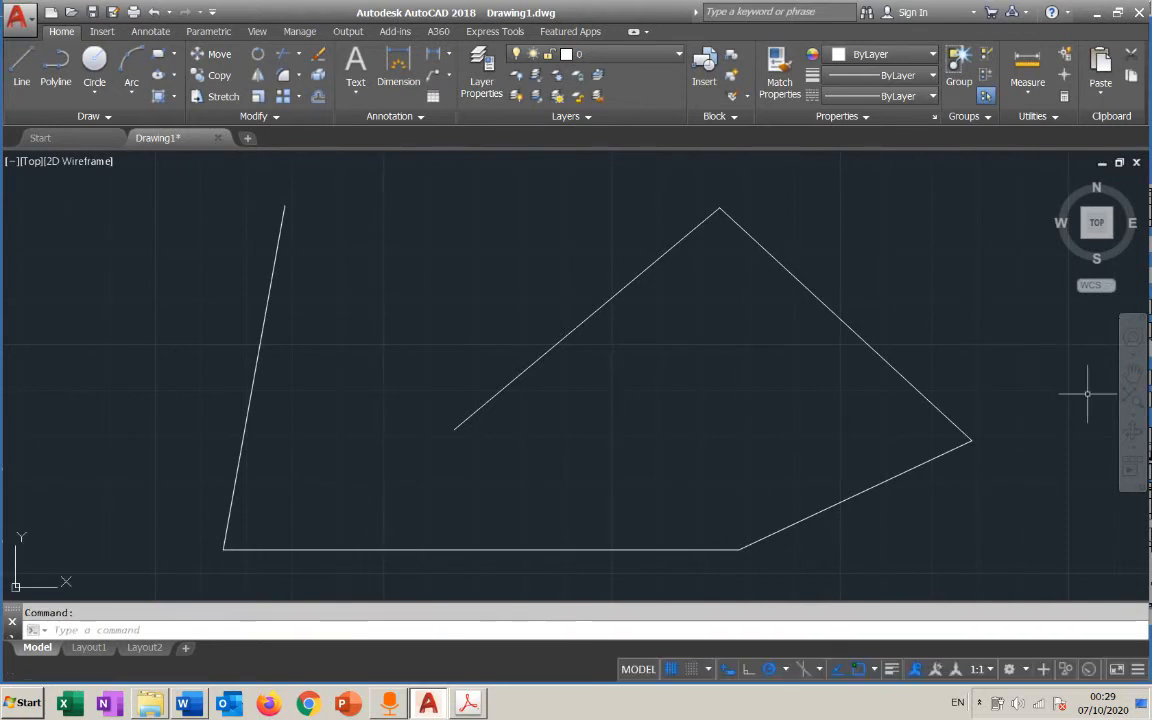
Enlarge the view with the Zoom In option and return to the whole line figure with Zoom Out
left_click(1132, 410)
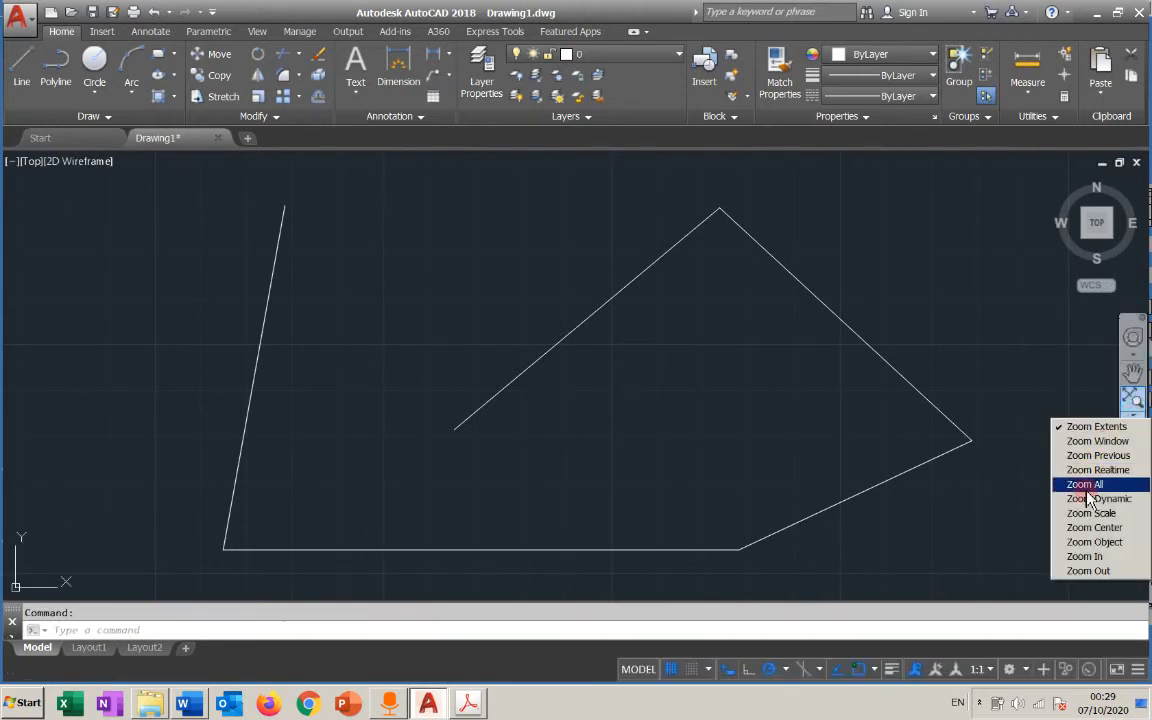
left_click(1084, 556)
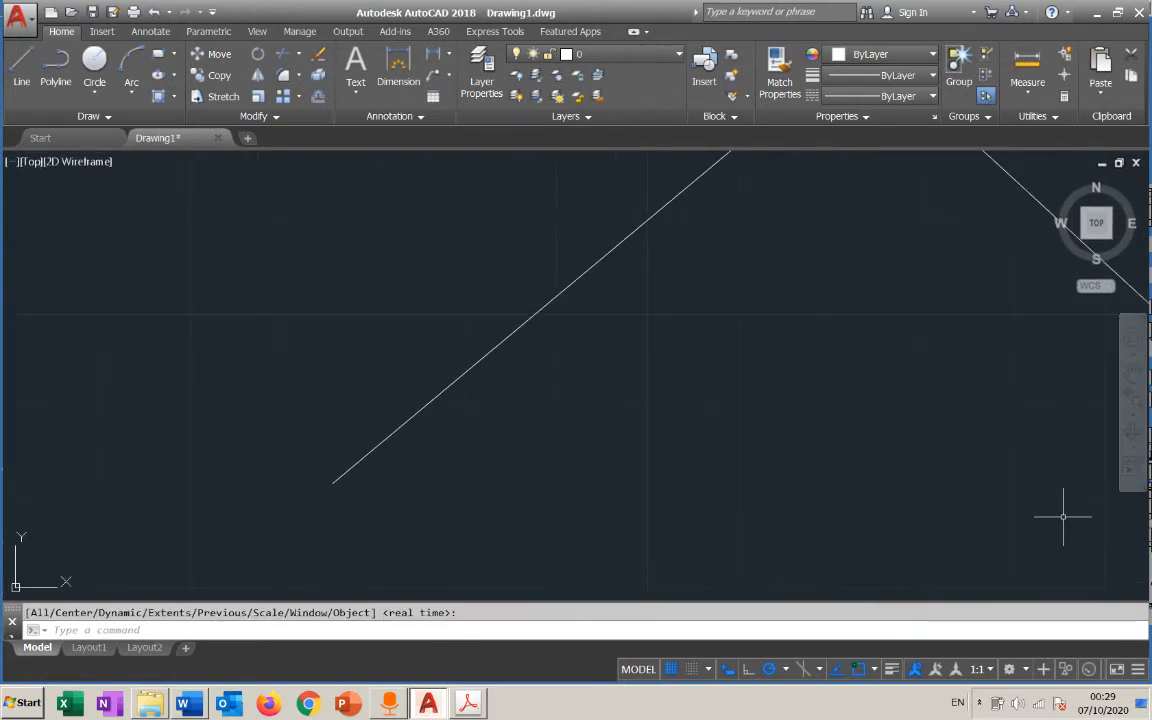
left_click(1137, 416)
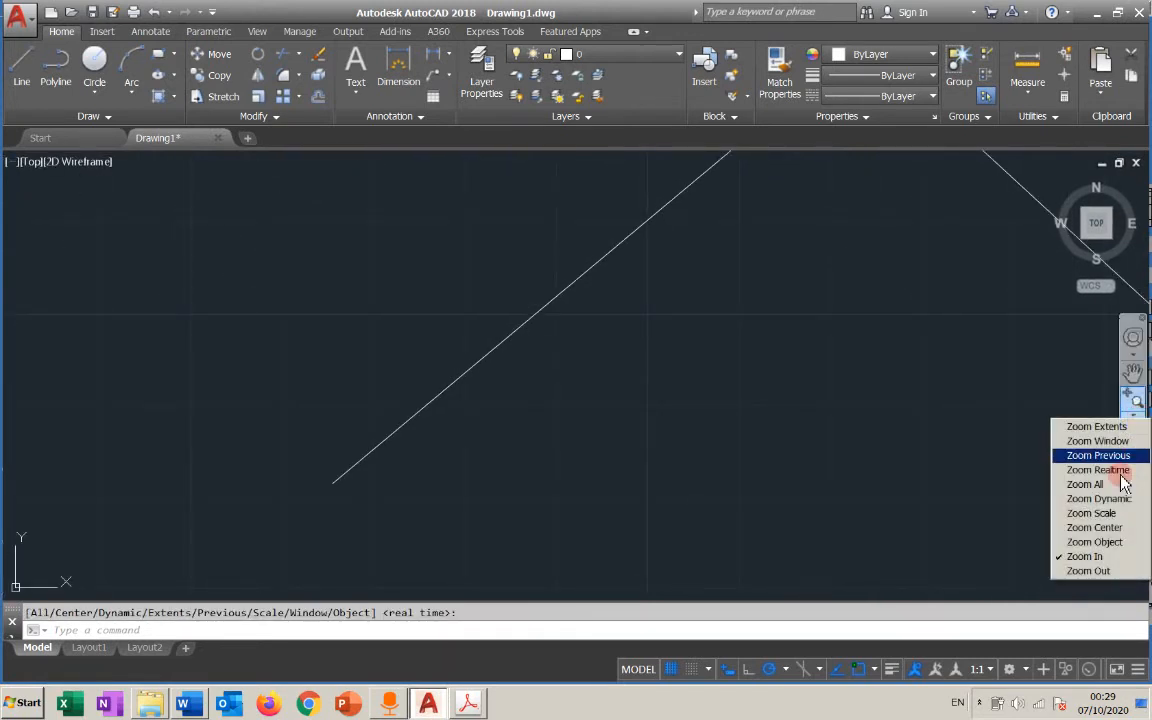
left_click(1100, 570)
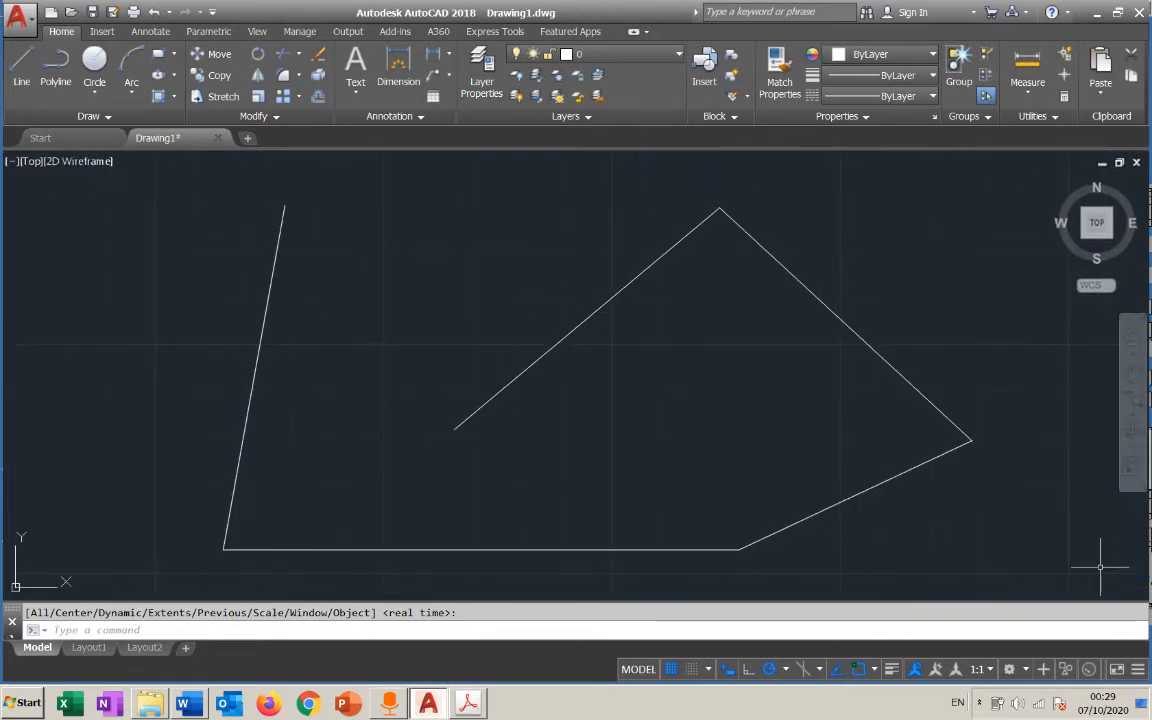
Zoom in and out twice on the line figure without a command, shifting the view slightly upward in between
scroll(611, 368, "up", 2)
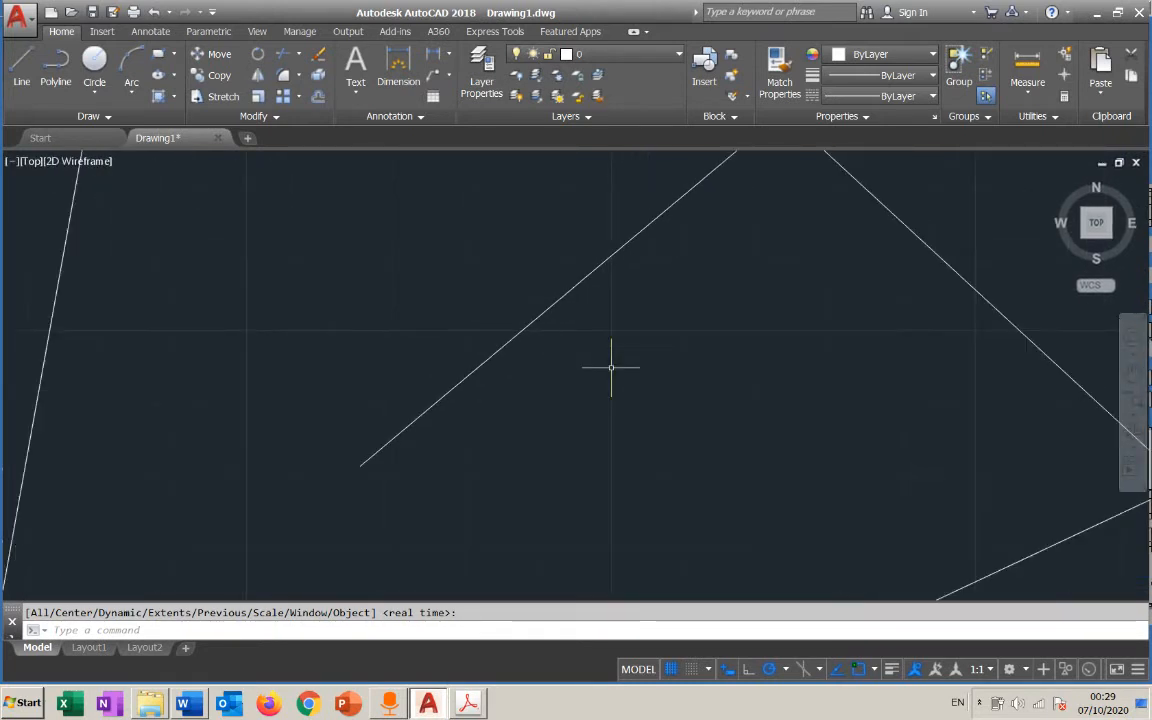
scroll(611, 368, "down", 2)
middle_click_drag(611, 368, 612, 354)
scroll(614, 350, "up", 3)
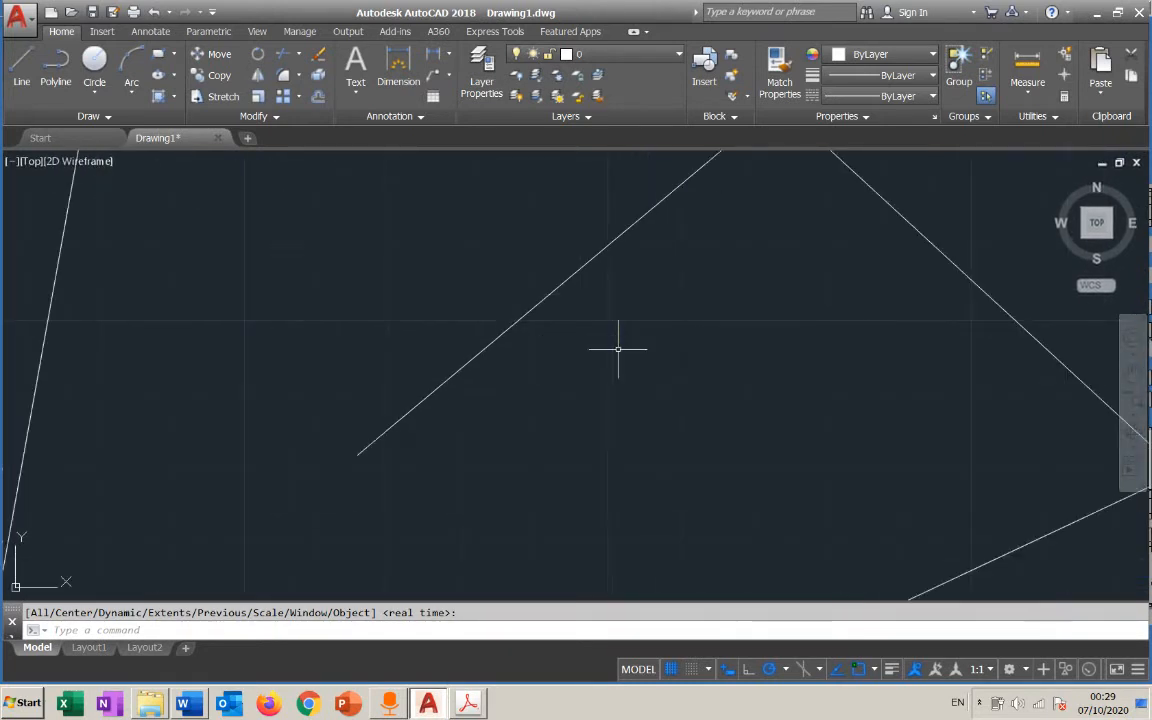
scroll(617, 349, "down", 3)
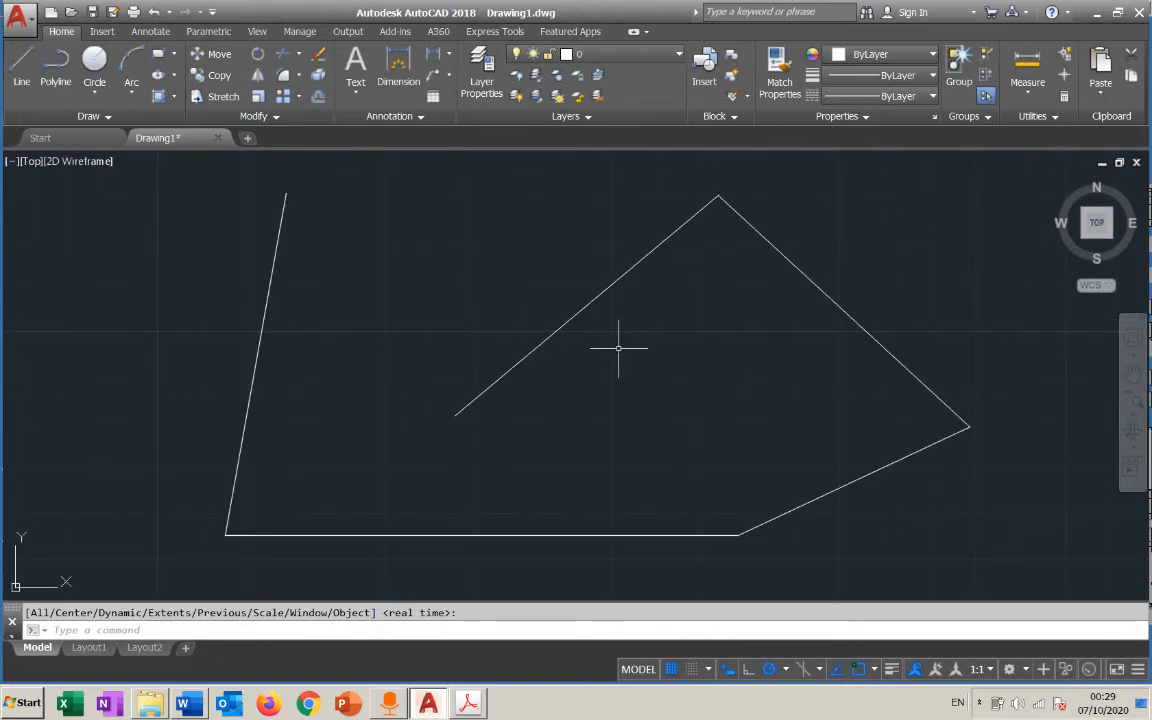
Start real-time Zoom again from the drawing area's context options, try it over the line figure, and exit the command
right_click(618, 349)
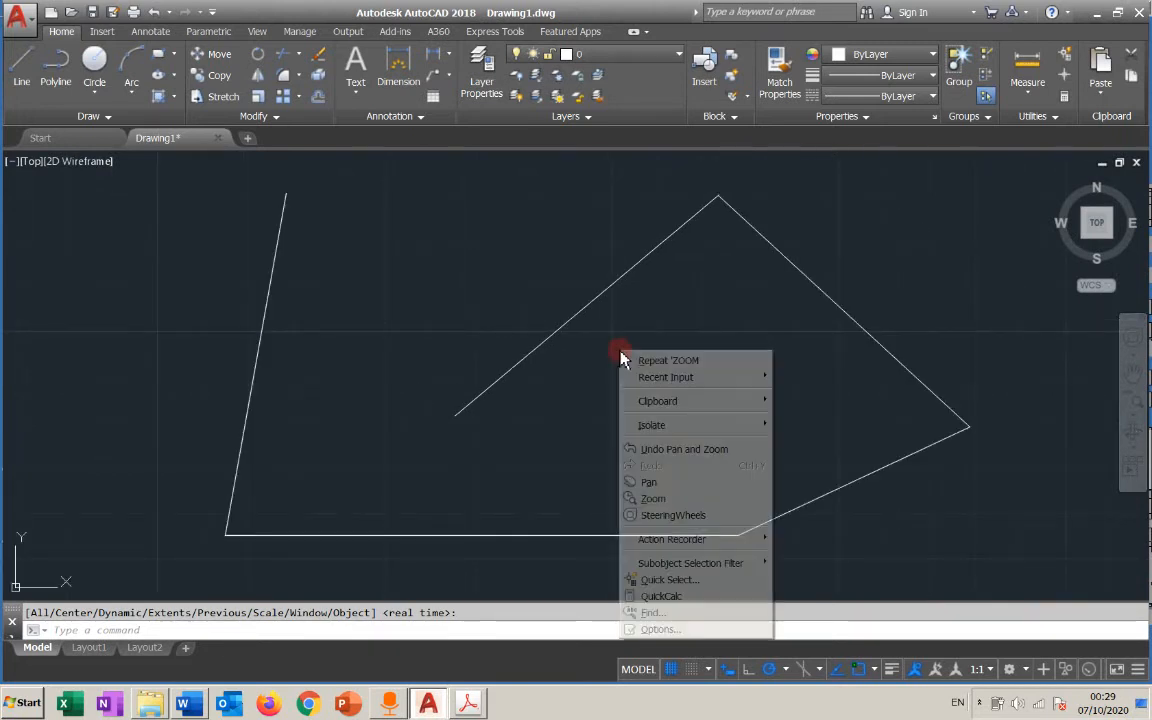
left_click(668, 498)
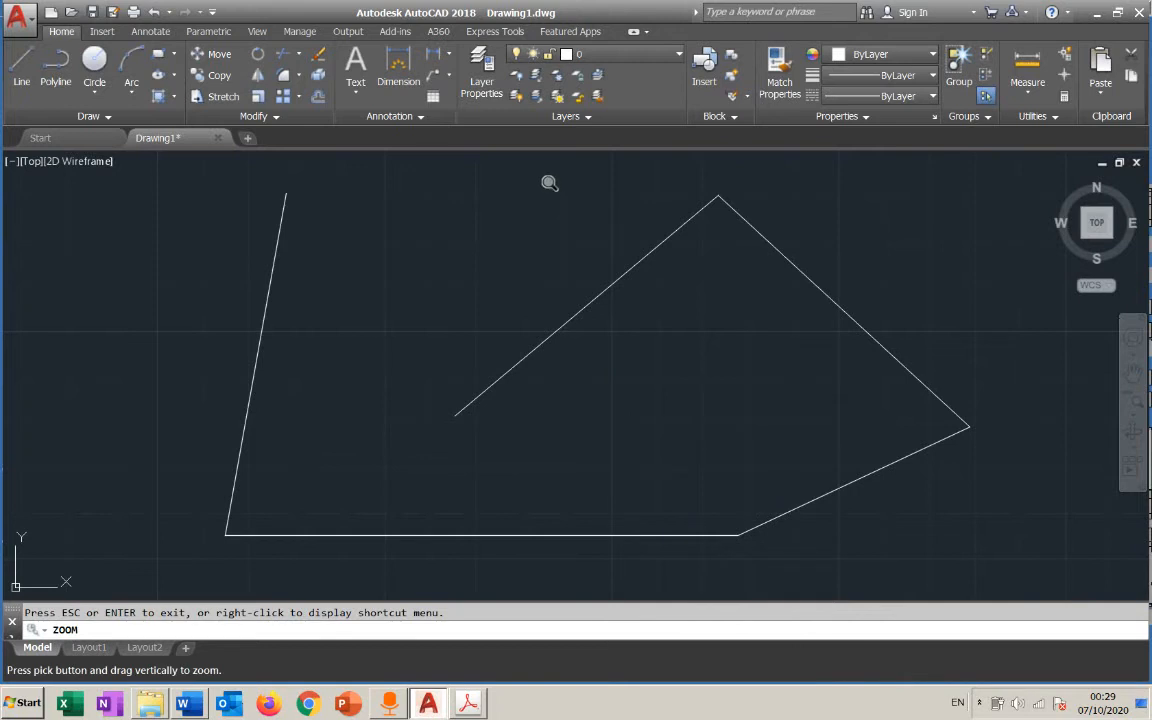
mouse_move(552, 183)
left_mouse_down()
mouse_move(595, 483)
mouse_move(573, 556)
mouse_move(589, 458)
mouse_move(583, 285)
left_mouse_up()
key("Escape")
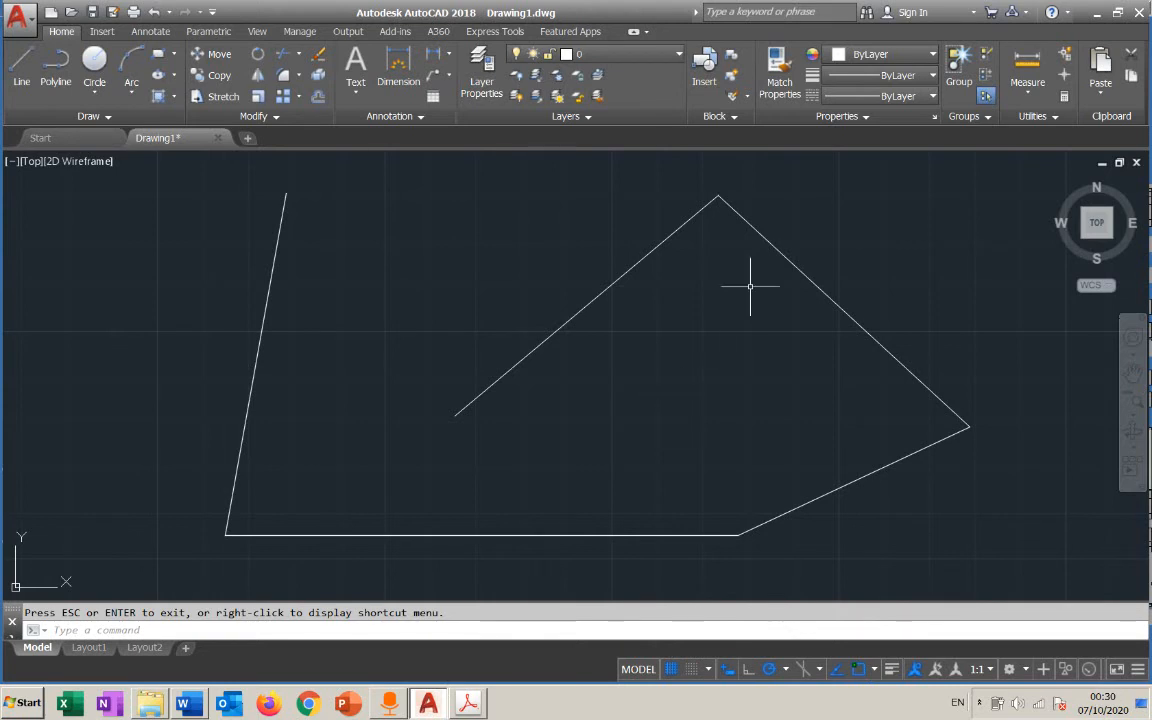
Switch the drawing grid display off and back on twice
left_click(693, 666)
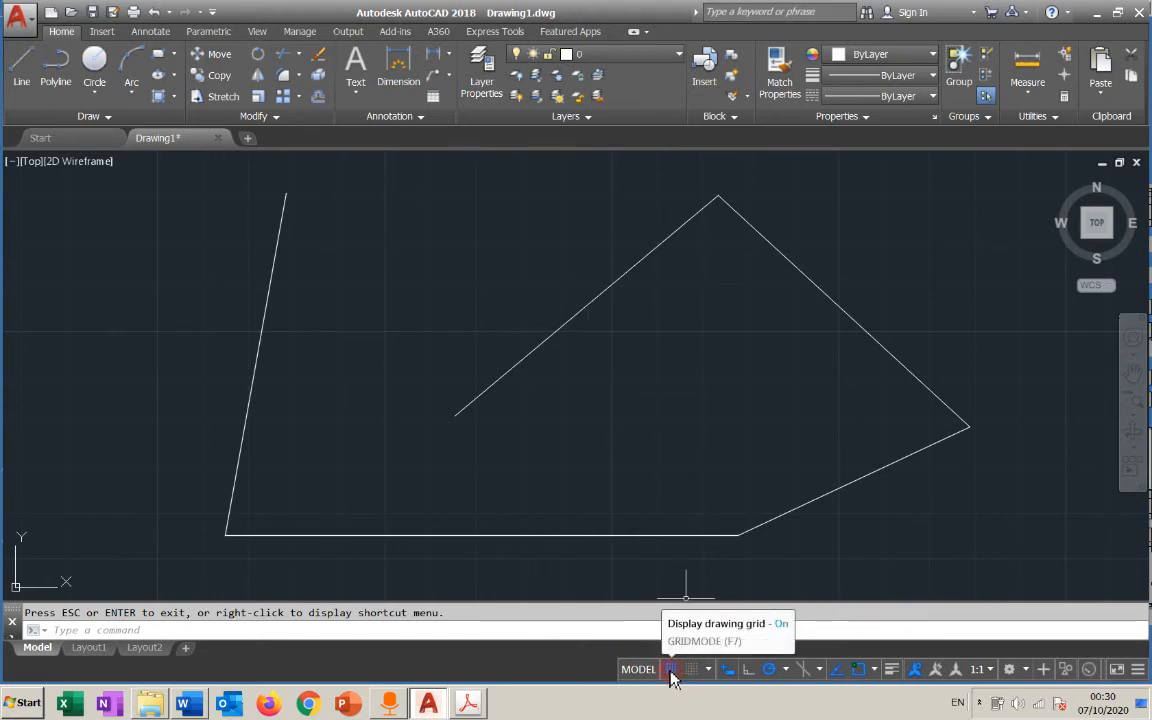
left_click(671, 670)
left_click(671, 670)
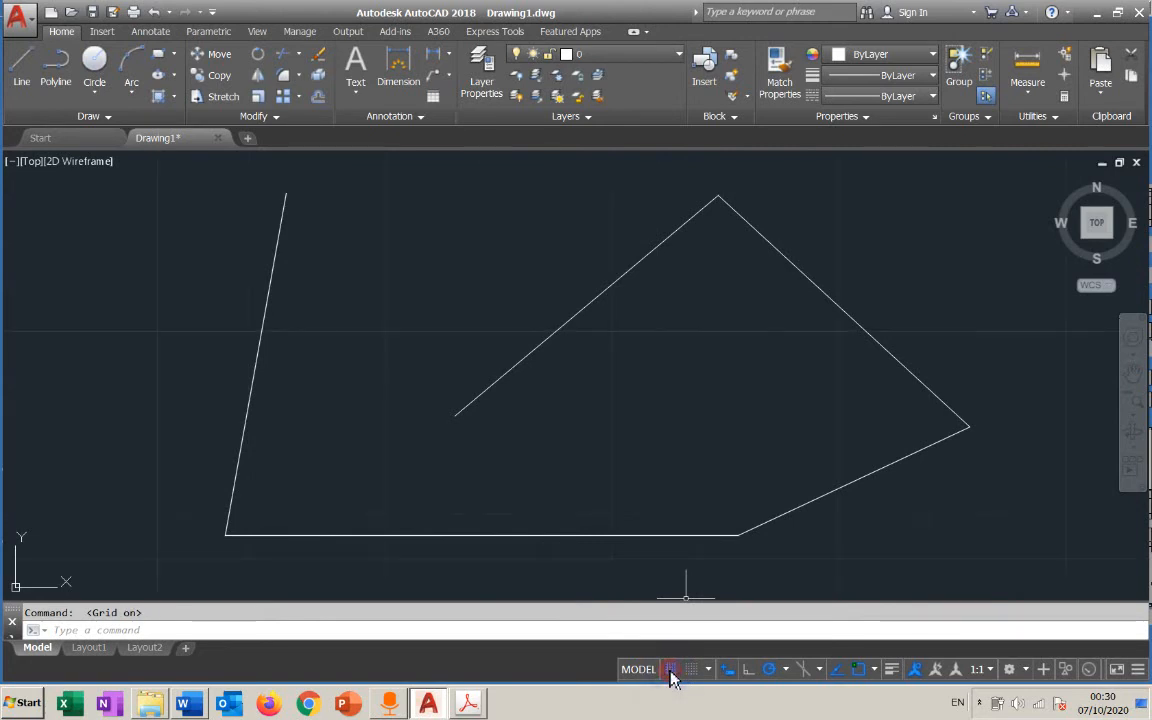
left_click(671, 670)
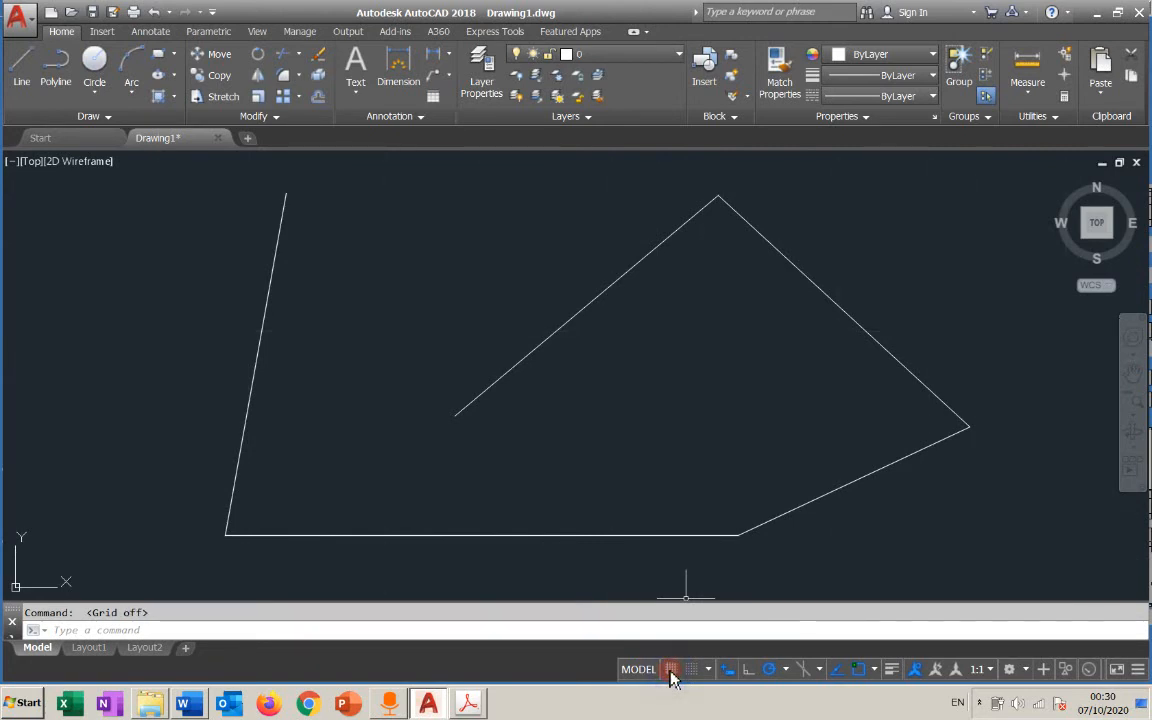
left_click(671, 672)
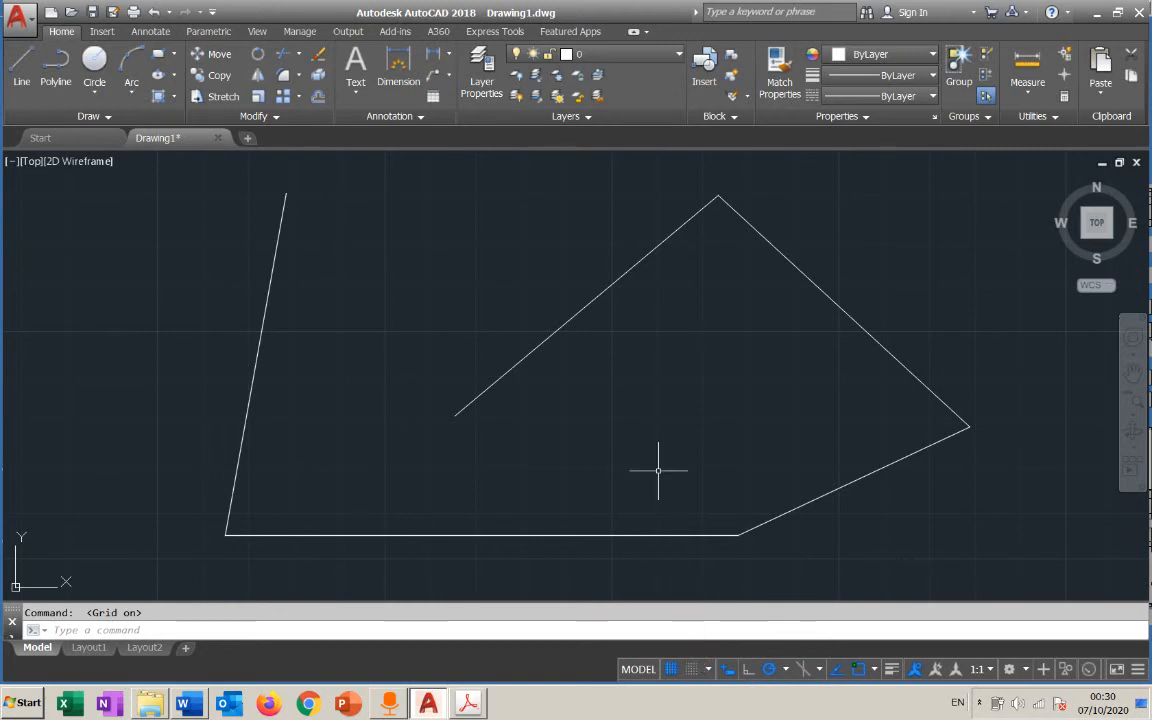
Turn on Snap mode and start the Line command to try moving the first point along the grid, without placing it
left_click(695, 672)
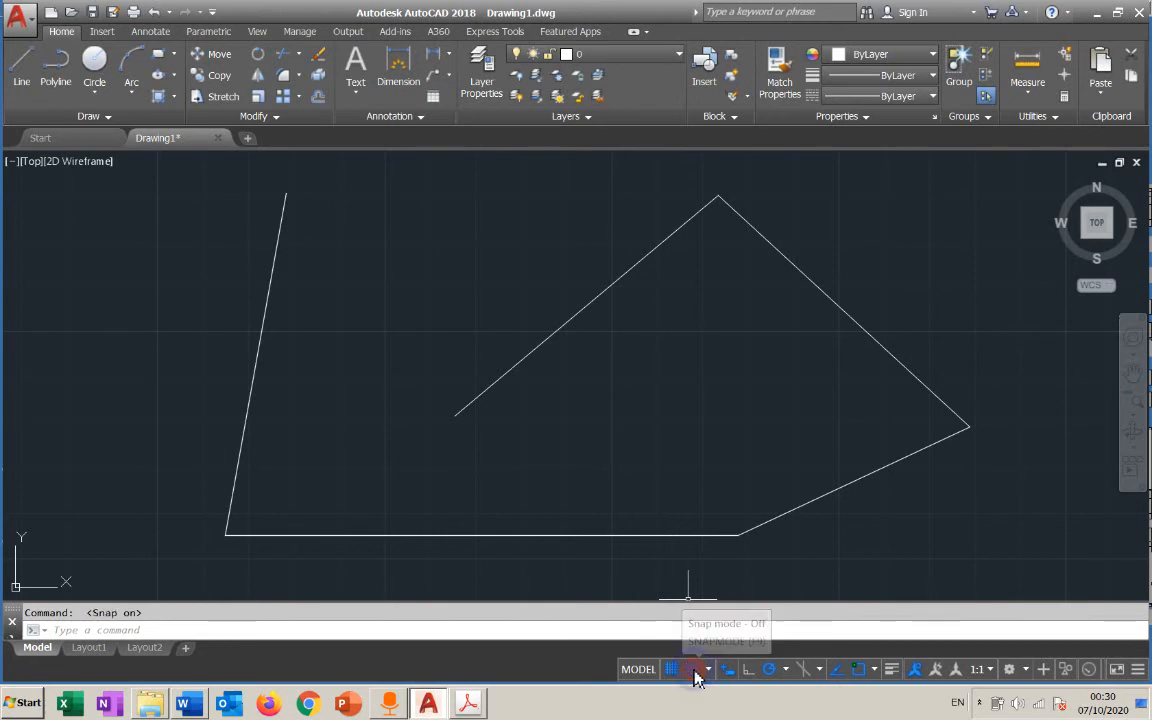
left_click(20, 62)
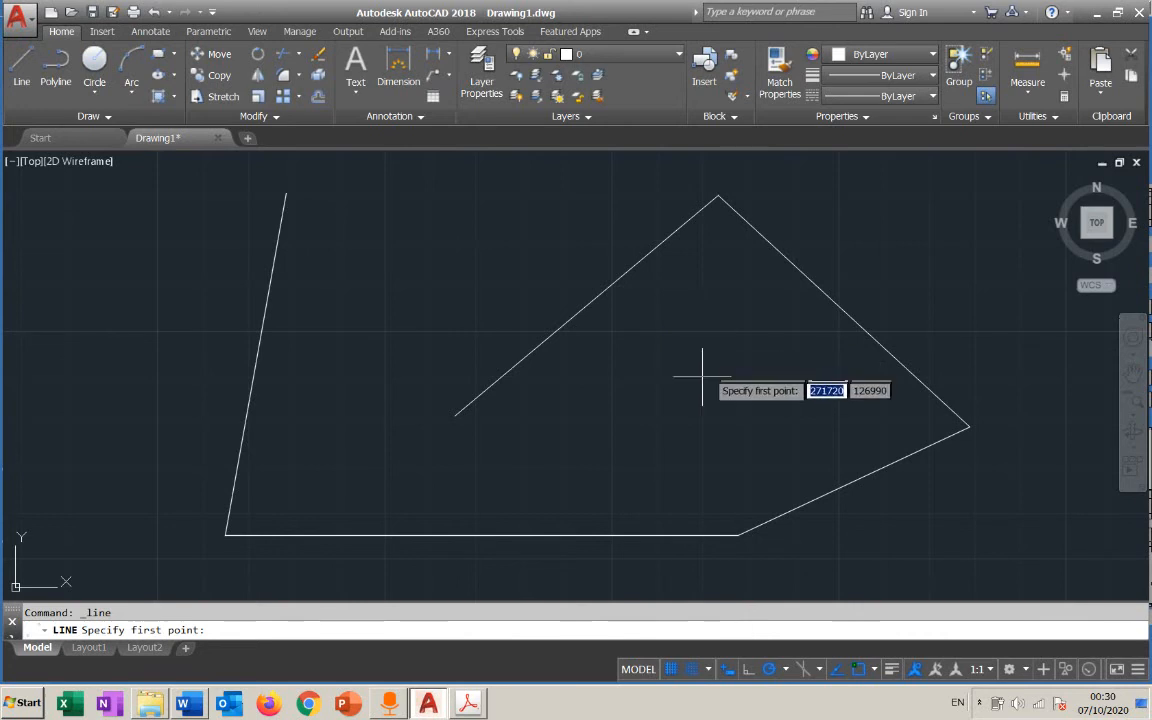
scroll(700, 382, "up", 4)
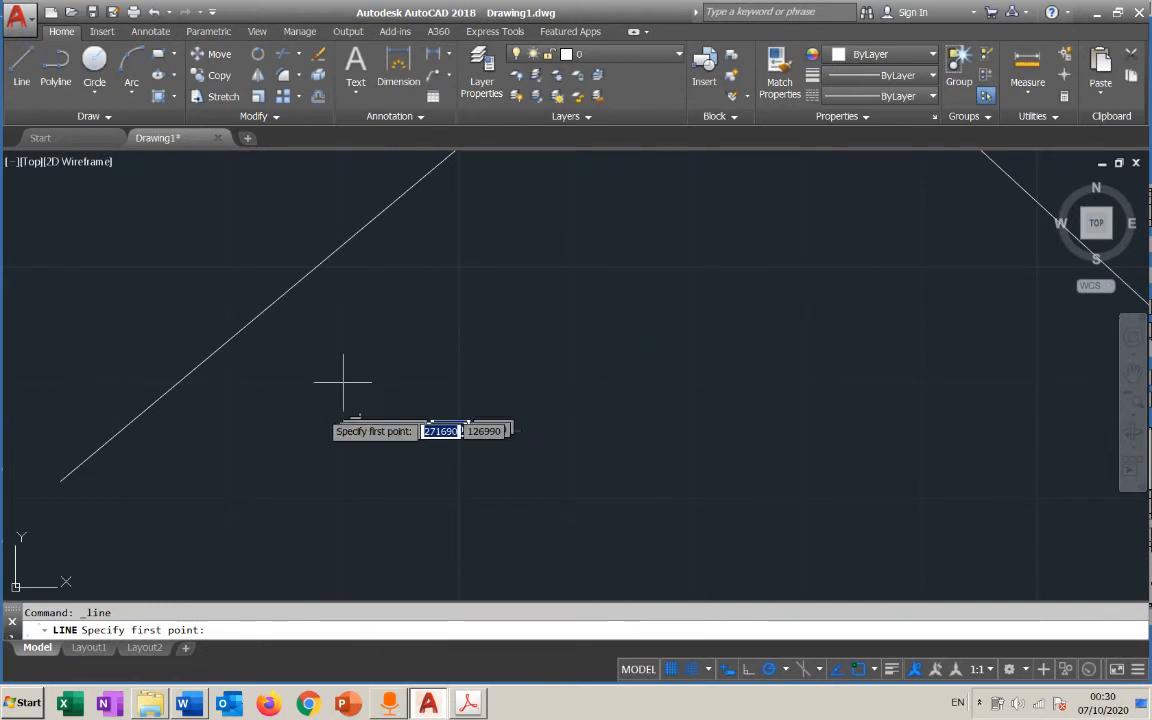
middle_click_drag(108, 494, 464, 442)
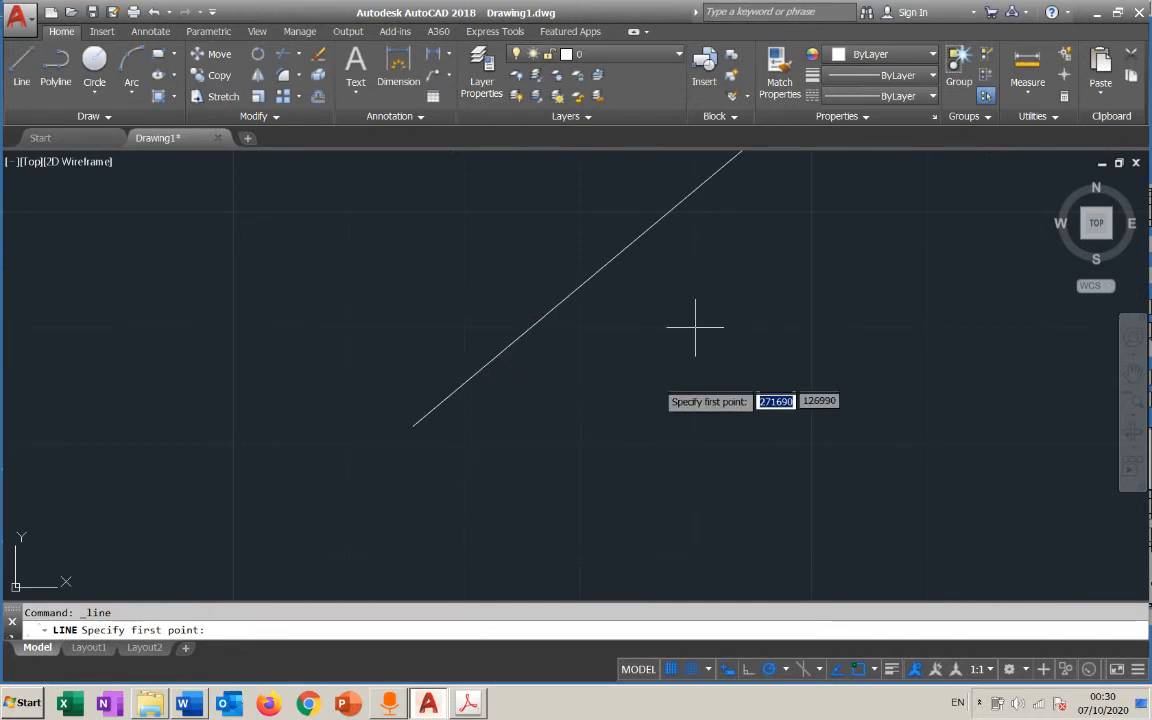
Turn off Snap mode while Line is running and view its snap type options without changing them
left_click(690, 669)
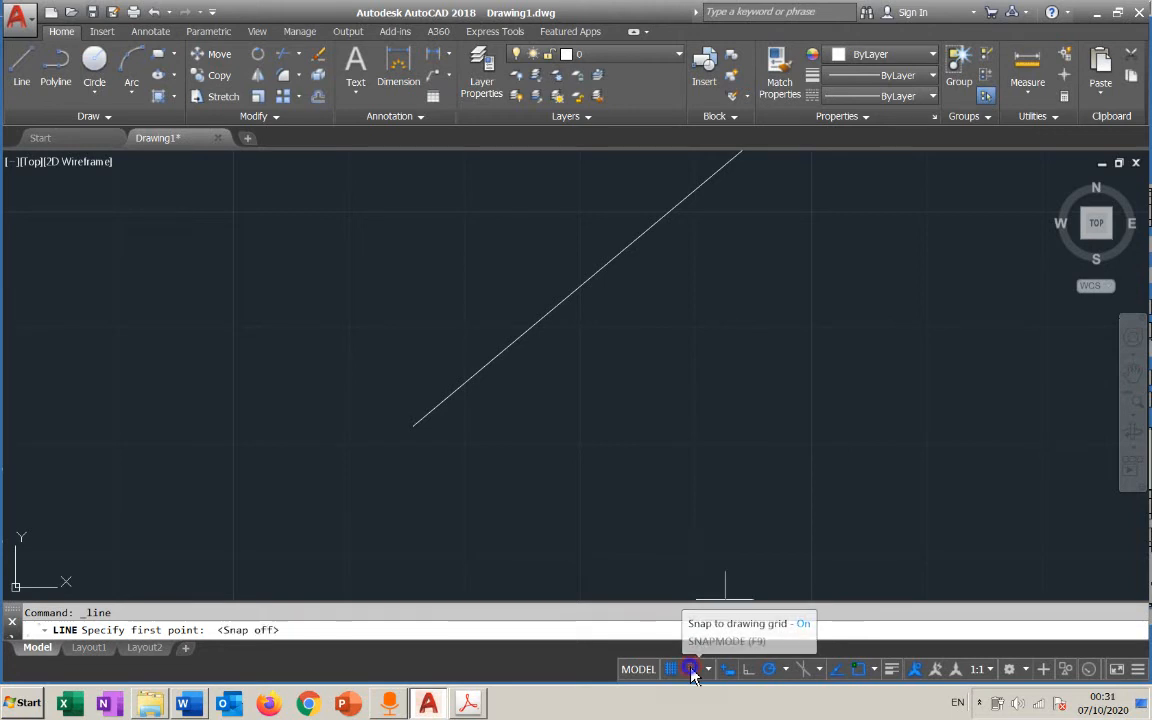
right_click(690, 670)
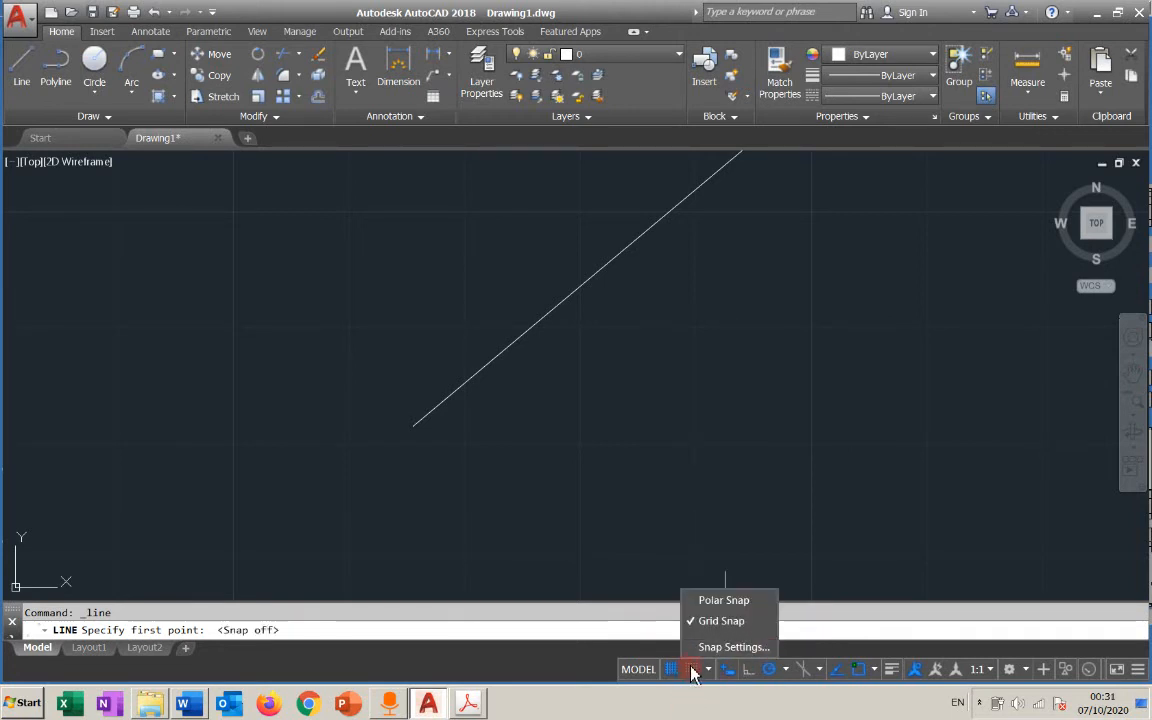
left_click(692, 678)
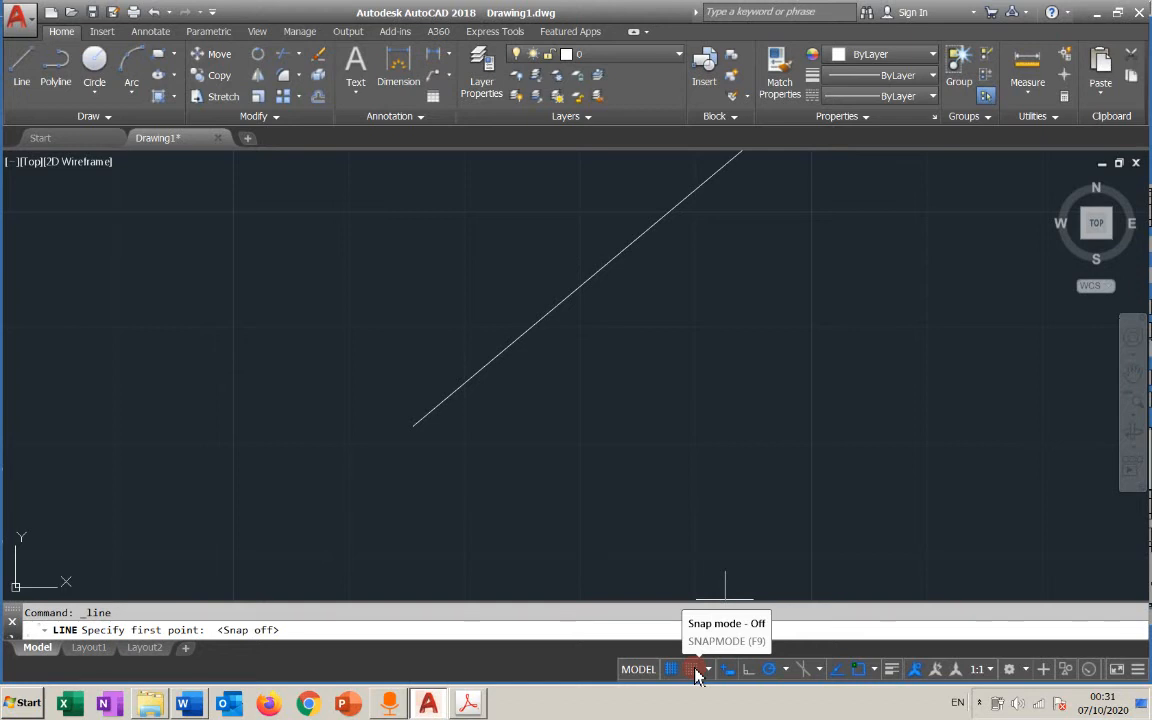
Switch object snap and polar tracking off and back on, and turn off object snap tracking, with the Line command still running
left_click(862, 672)
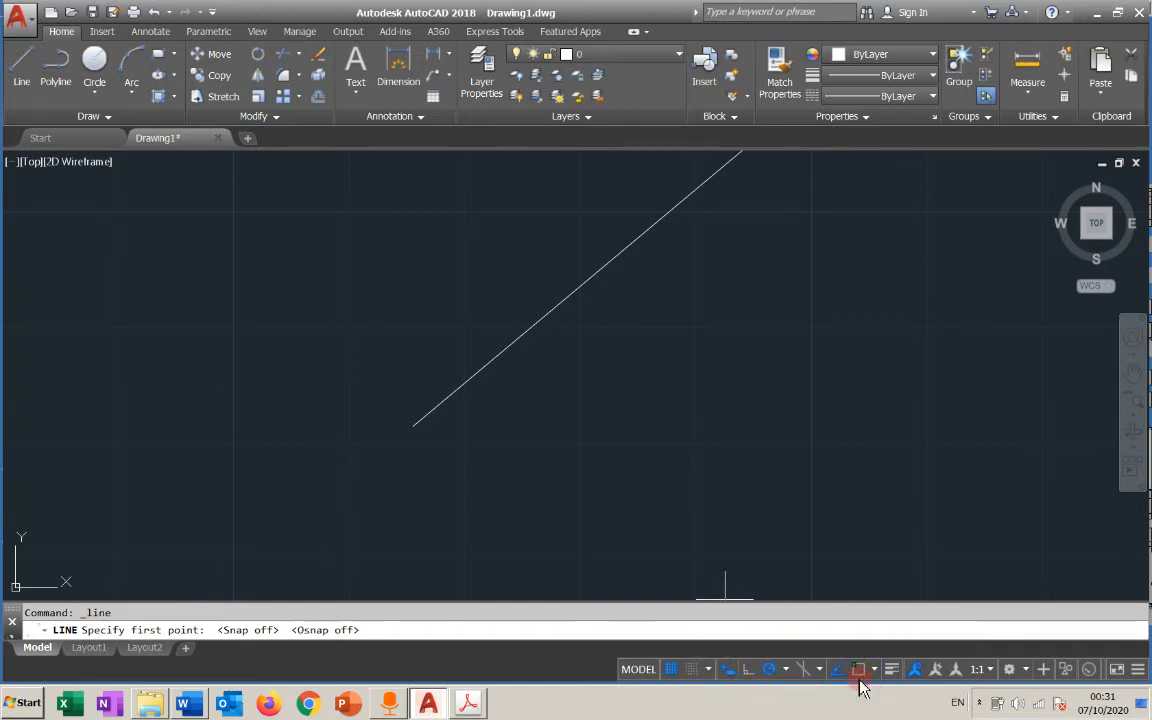
left_click(862, 672)
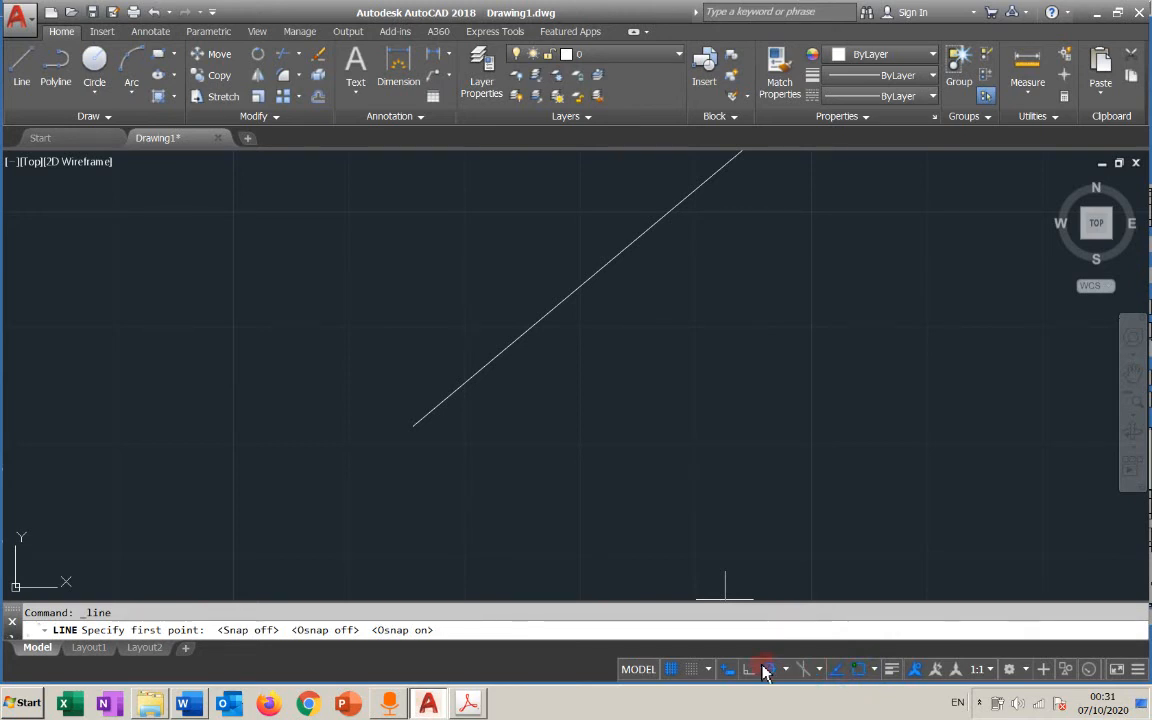
left_click(838, 670)
left_click(838, 670)
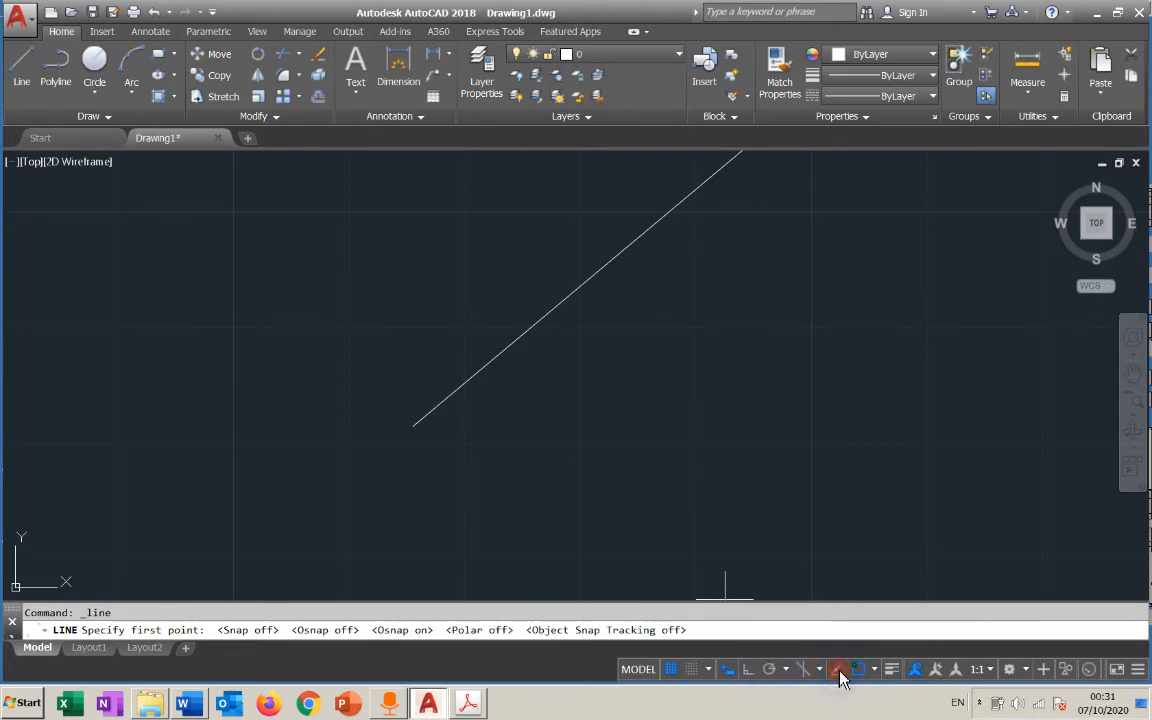
left_click(730, 669)
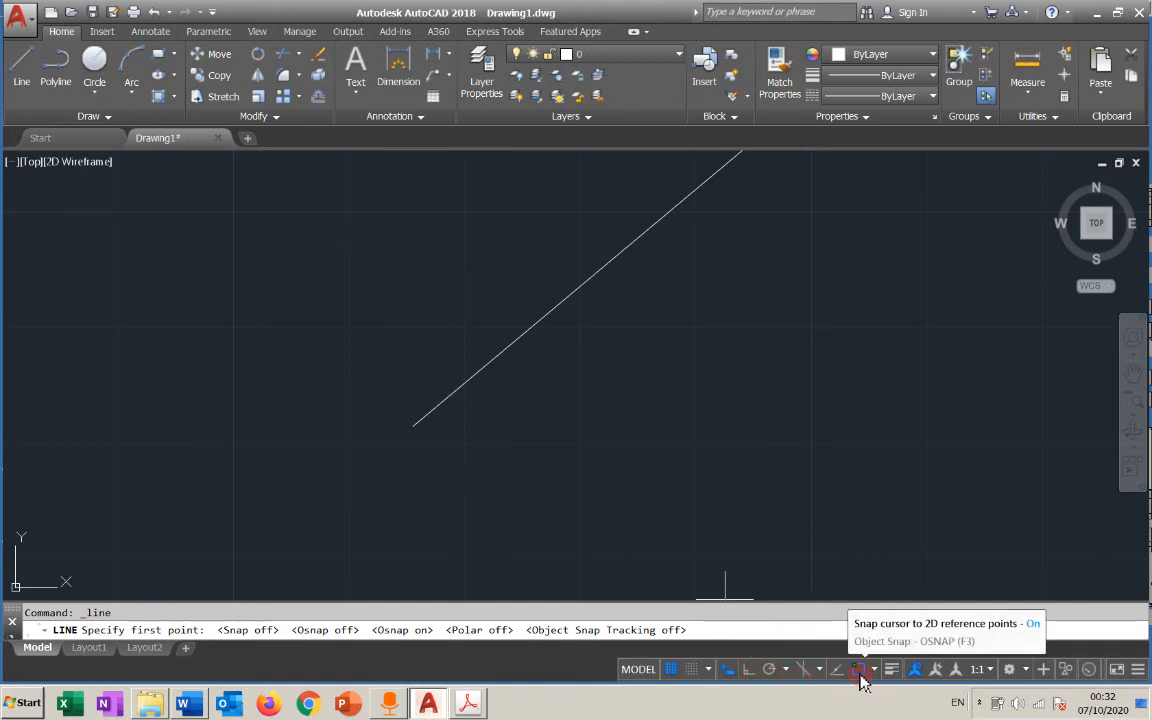
left_click(769, 669)
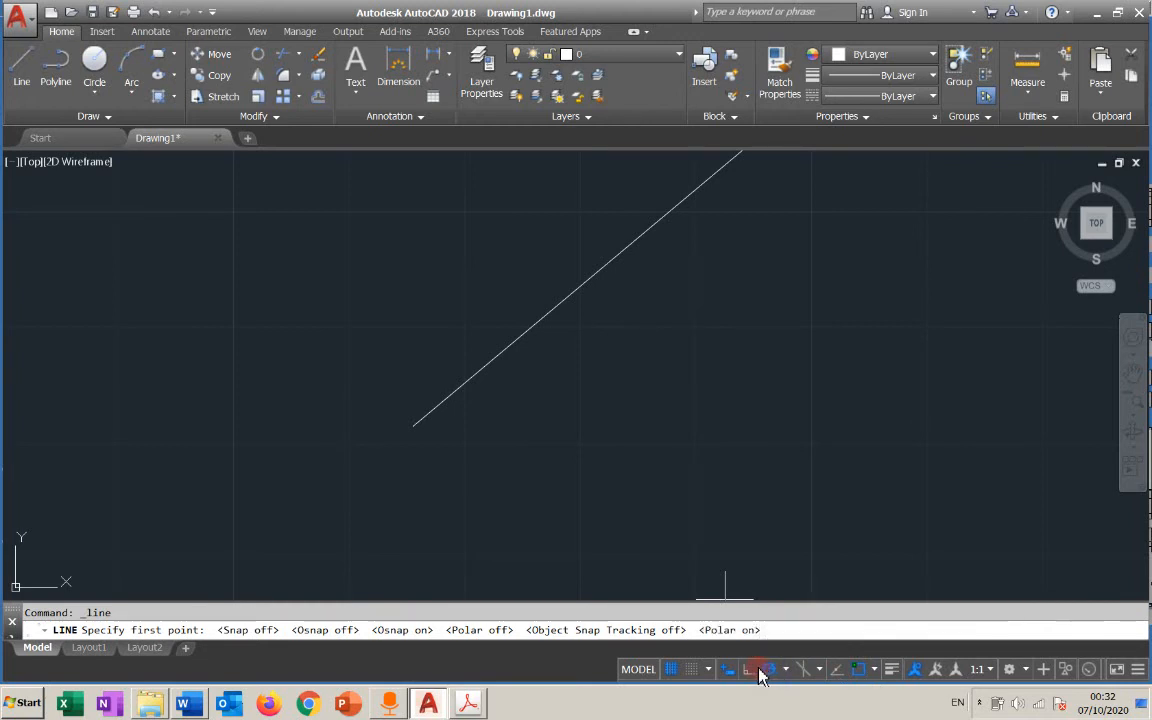
Alternate between Ortho mode and polar tracking three times while Line is running, and leave both aids turned off
left_click(749, 669)
left_click(770, 672)
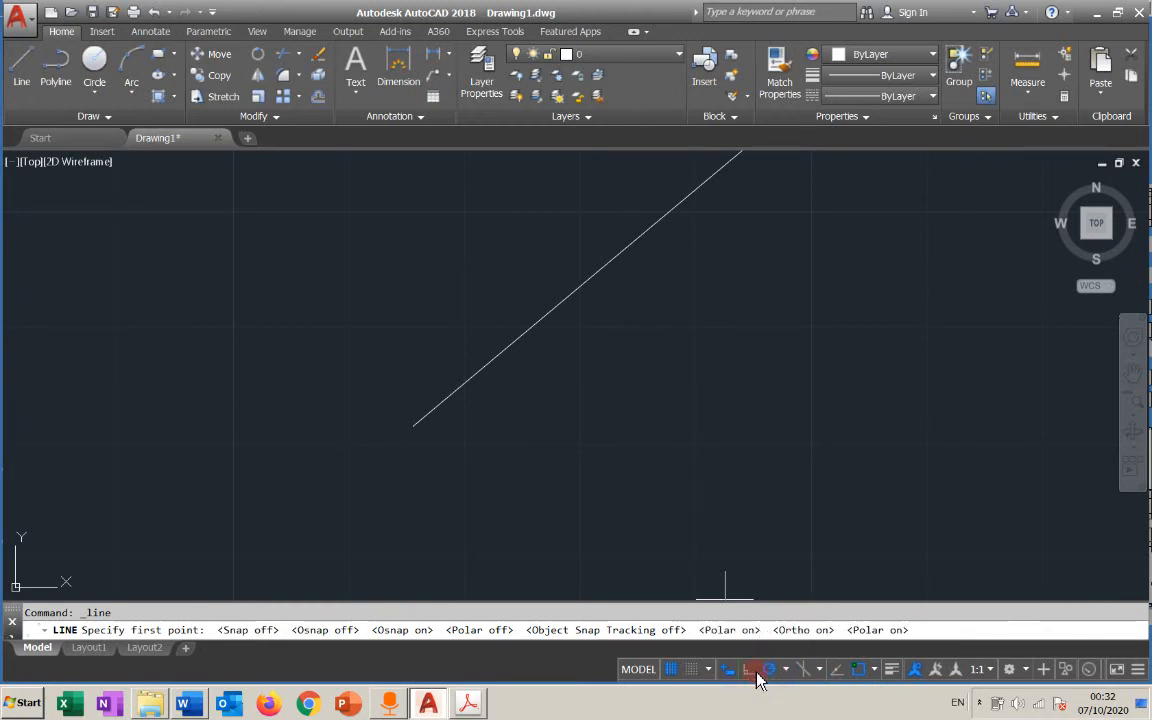
left_click(749, 672)
left_click(769, 669)
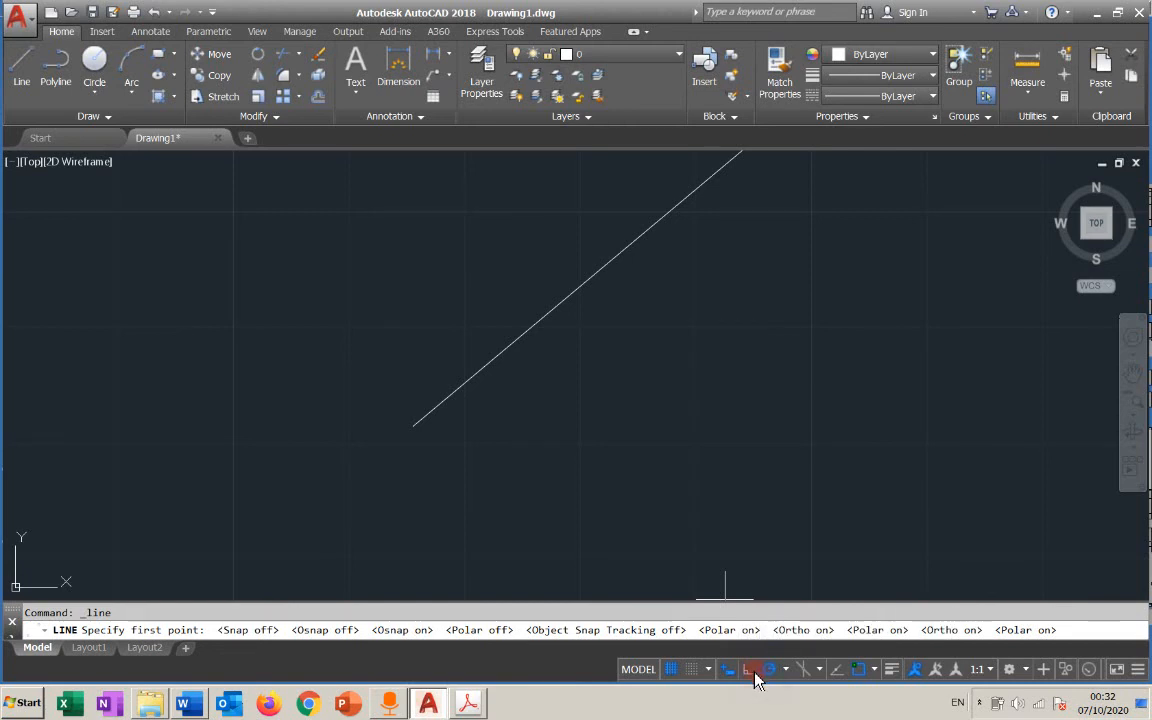
left_click(749, 669)
left_click(770, 669)
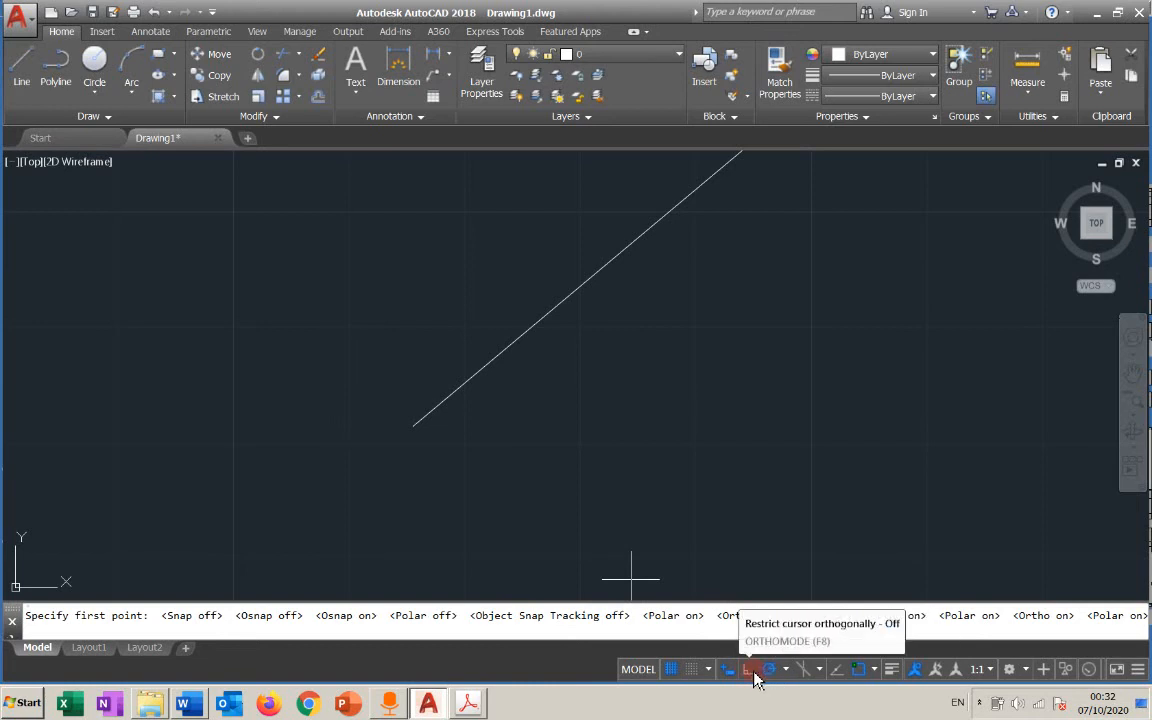
left_click(752, 672)
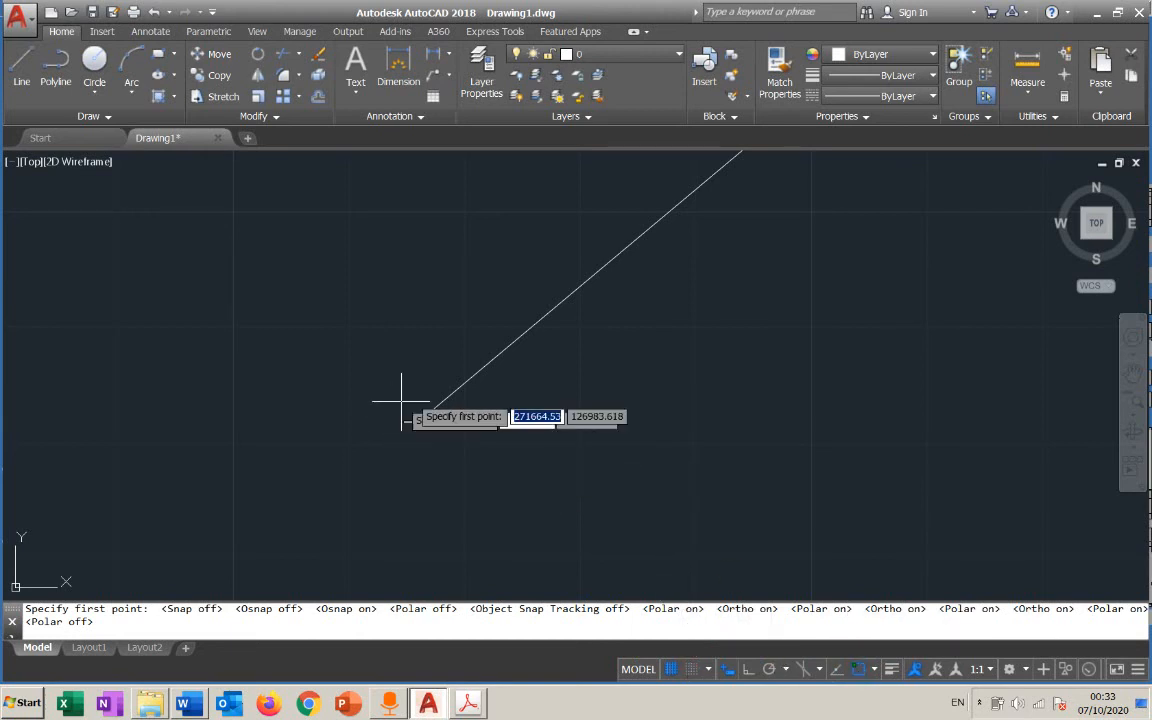
Cancel the running Line command without placing a first point
mouse_move(655, 415)
middle_mouse_down()
mouse_move(579, 474)
mouse_move(595, 555)
middle_mouse_up()
scroll(573, 487, "up", 1)
scroll(591, 455, "down", 2)
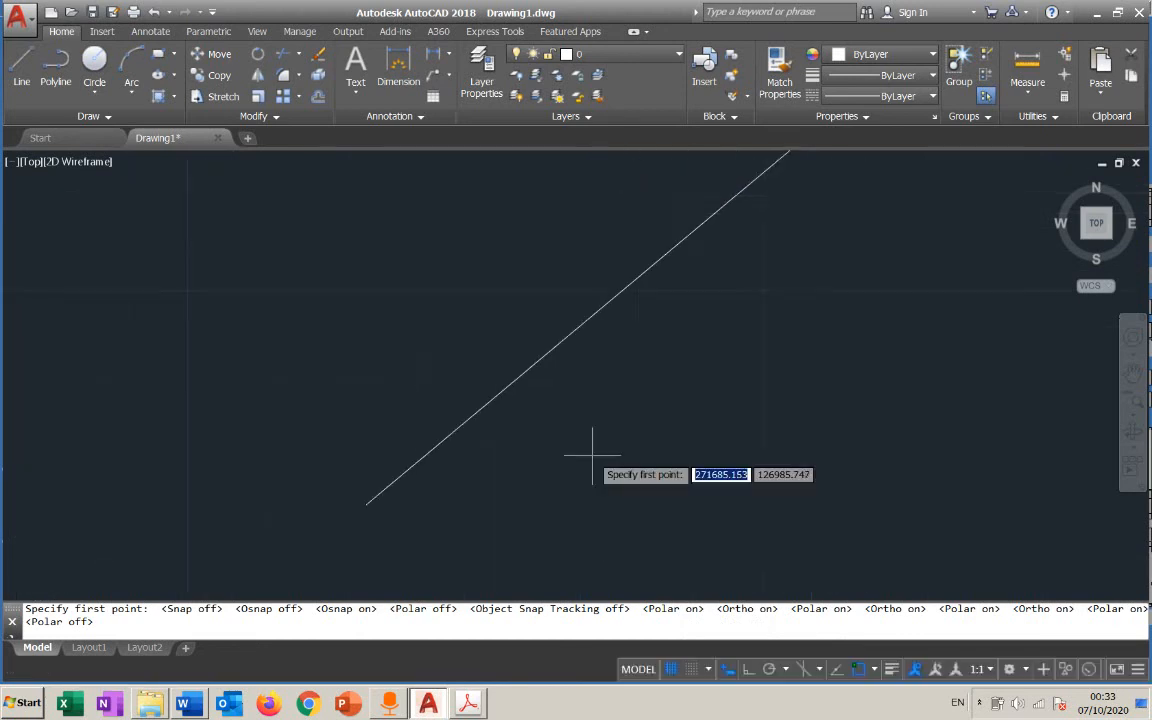
scroll(592, 453, "down", 4)
middle_click_drag(591, 452, 556, 437)
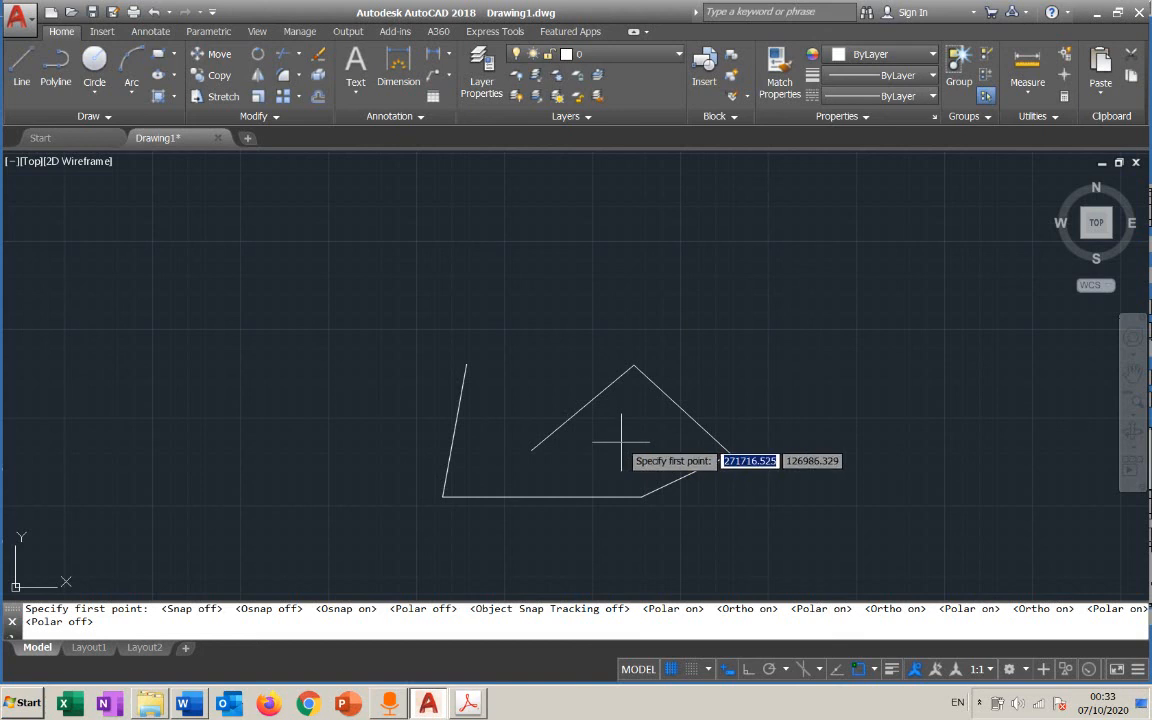
key("Escape")
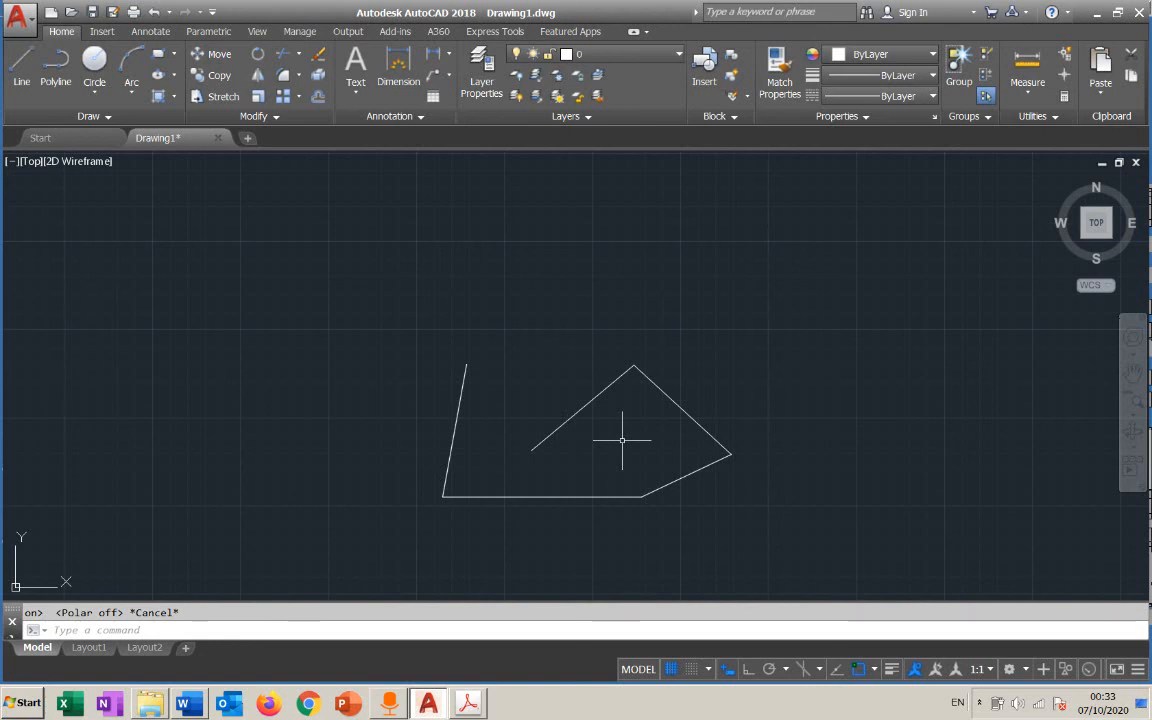
left_click(433, 279)
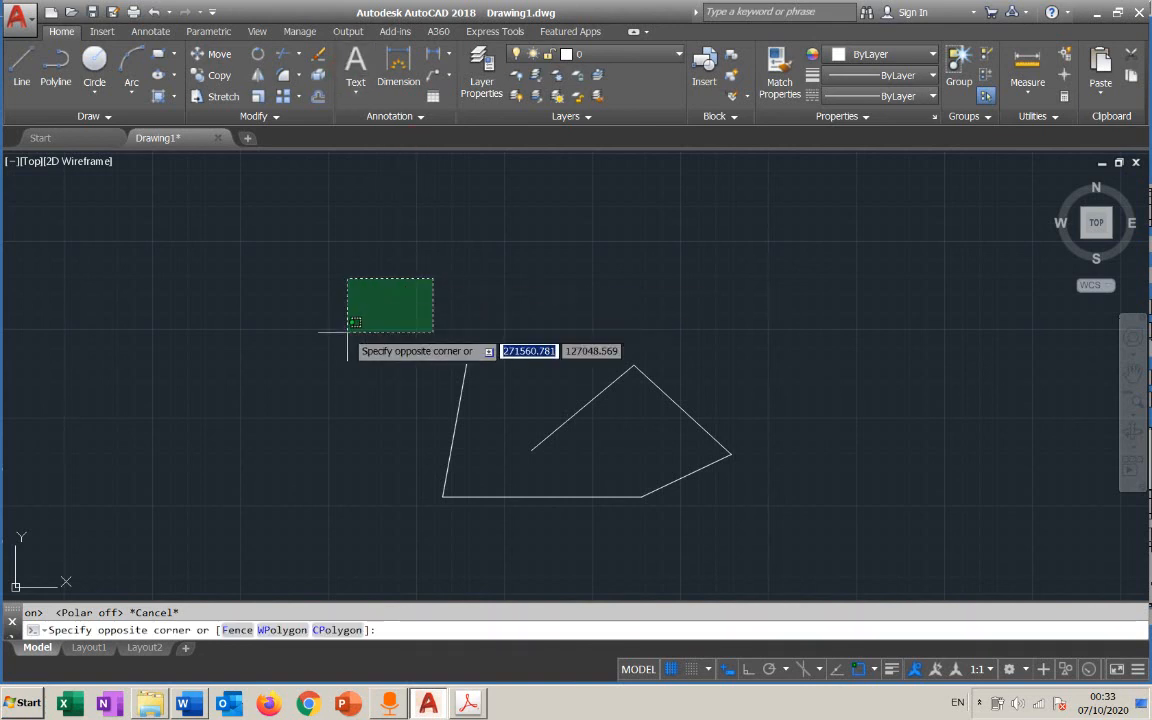
key("Escape")
right_click(411, 238)
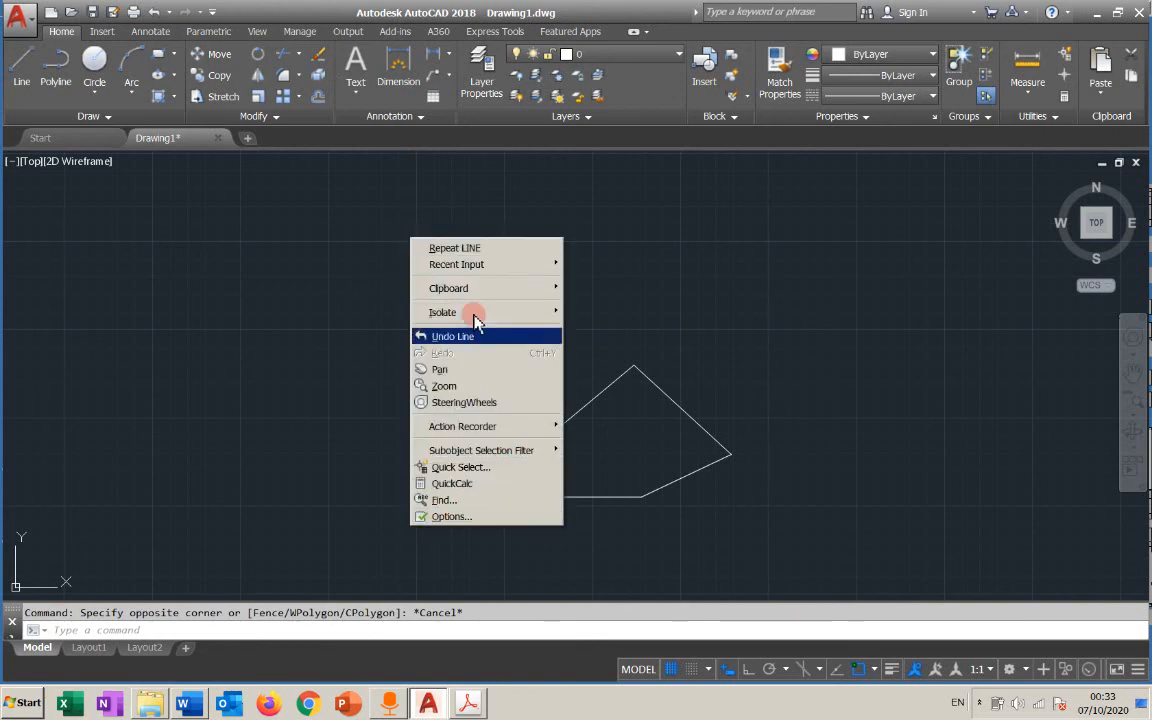
left_click(378, 347)
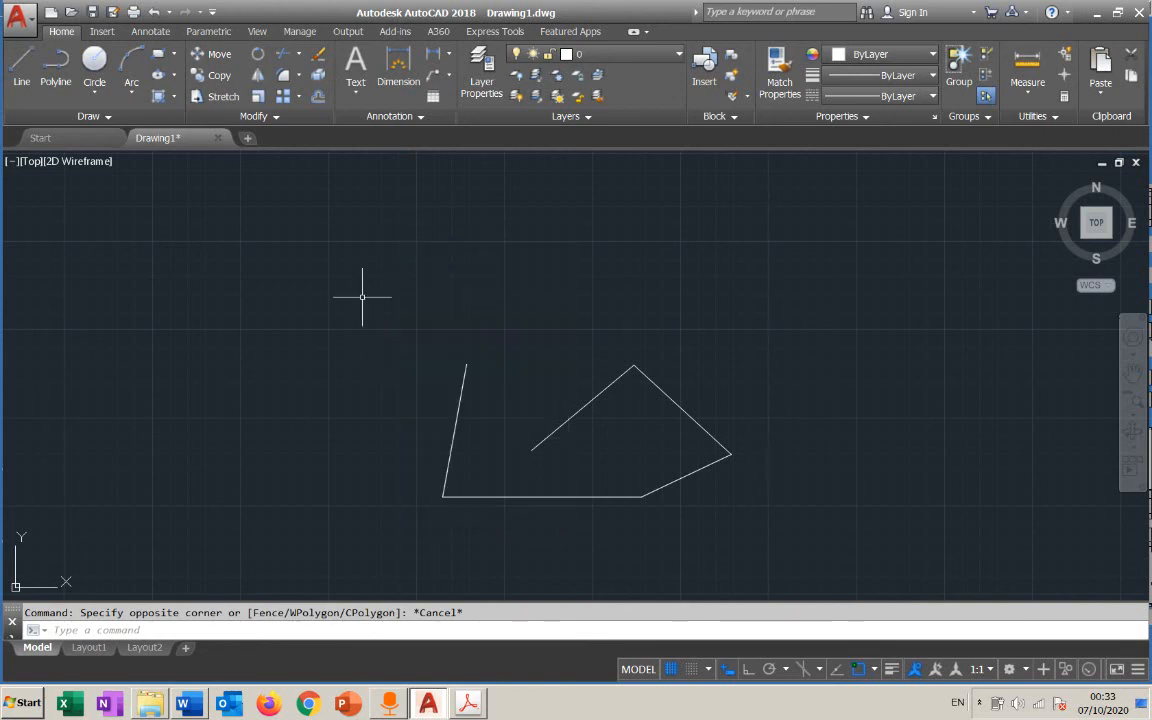
right_click(627, 82)
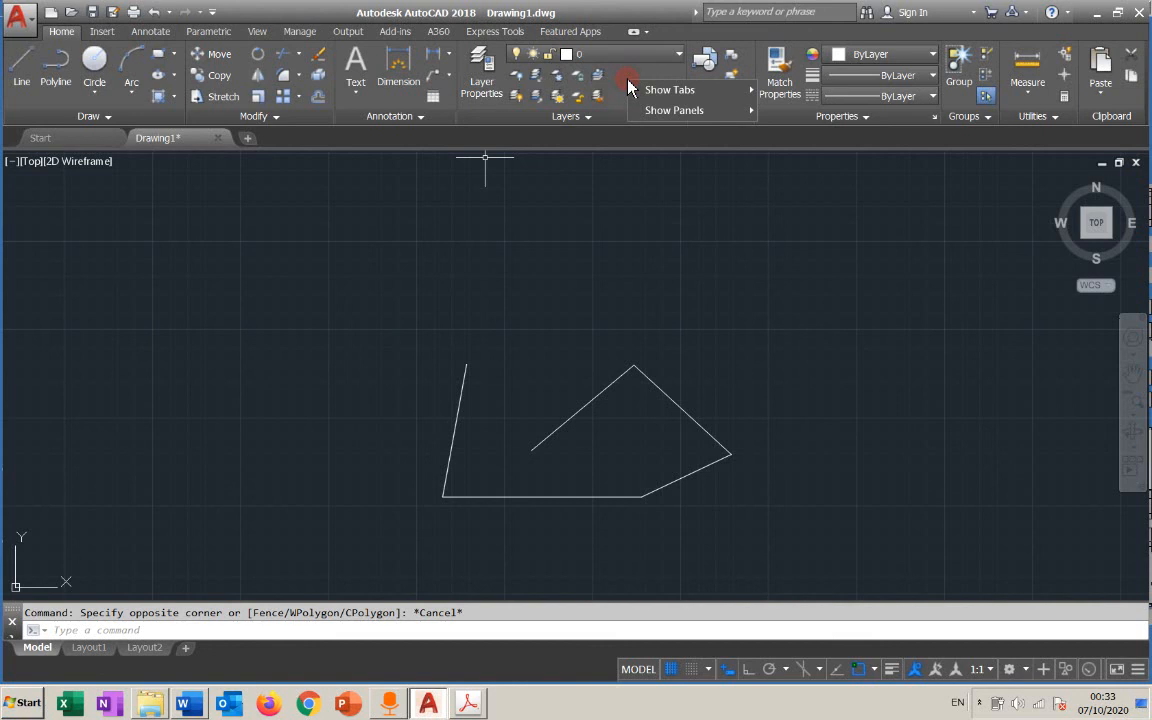
key("Escape")
left_click(653, 355)
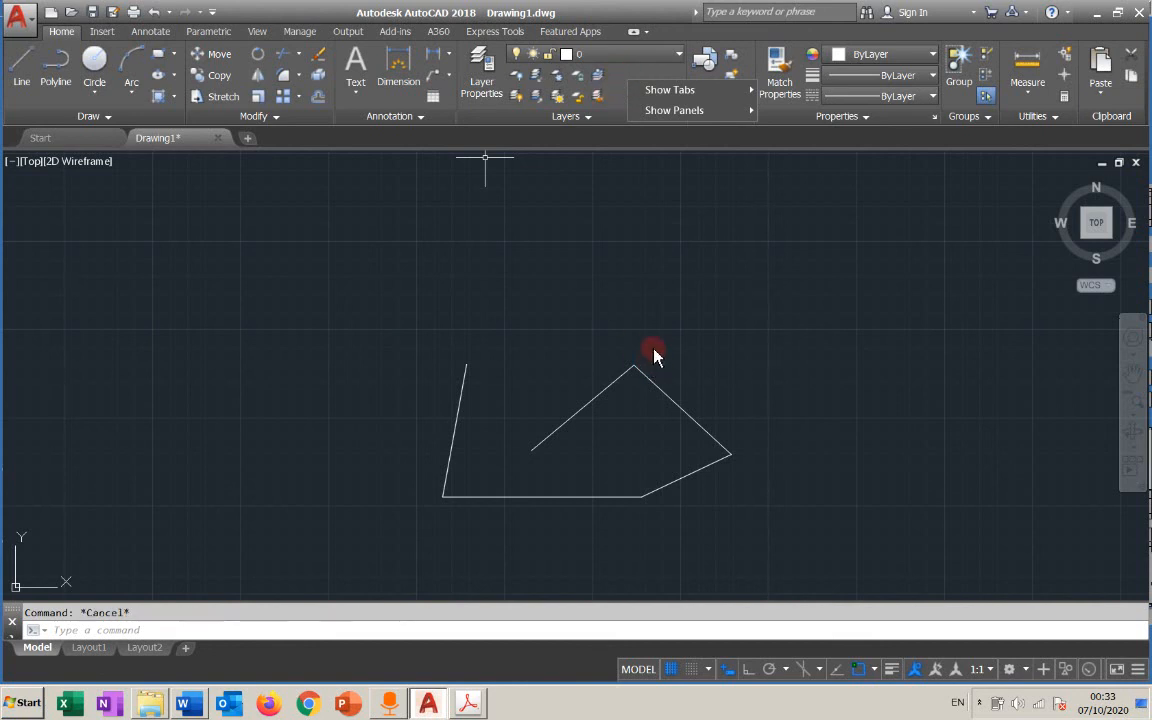
Erase the inner diagonal line that runs down into the shape from its upper corner
left_click(596, 396)
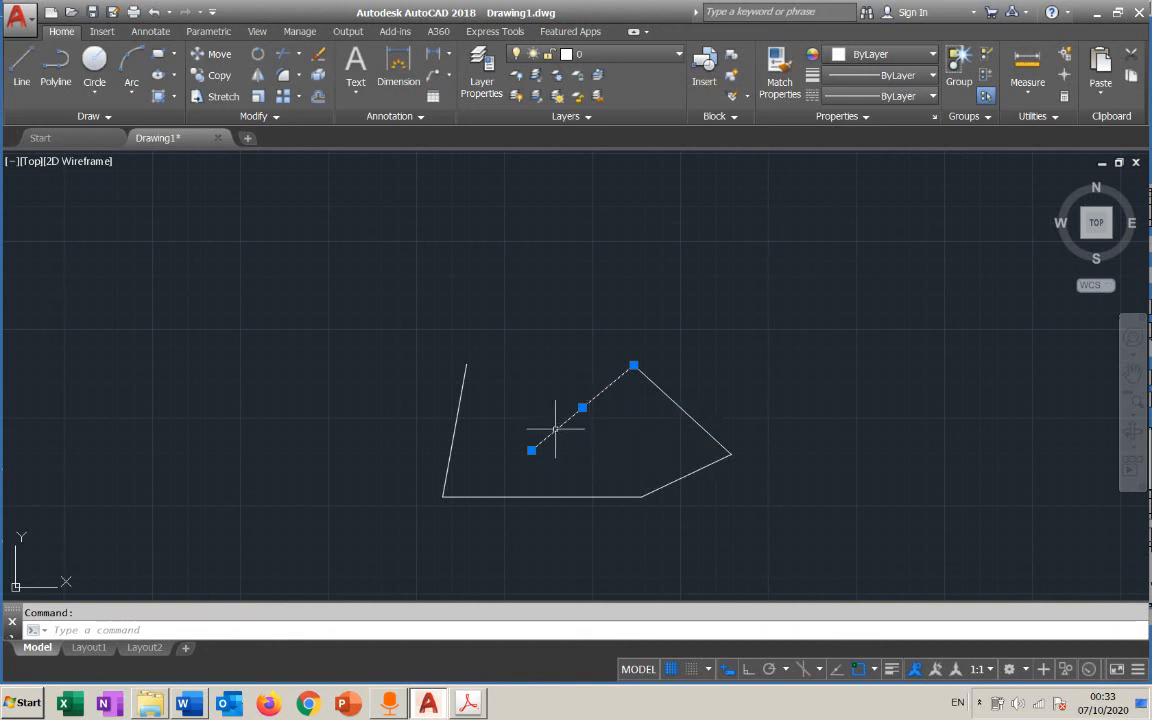
key("Delete")
Erase the remaining four lines together with a crossing selection, and undo that deletion
left_click(736, 336)
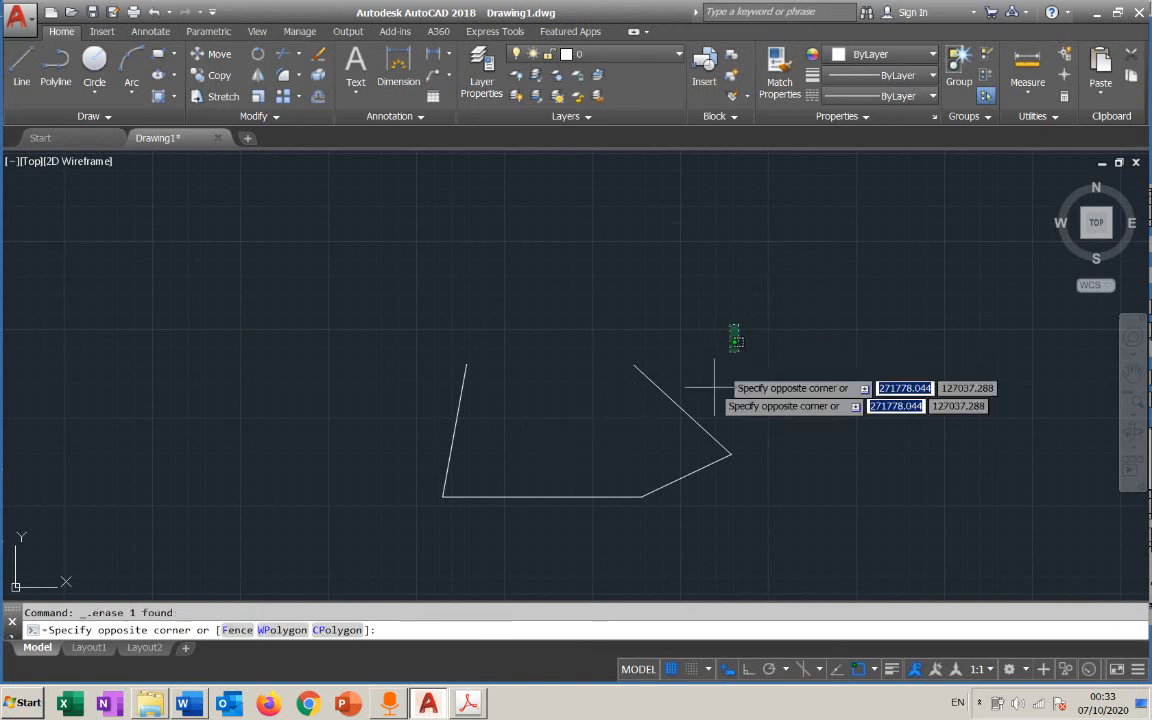
left_click(415, 523)
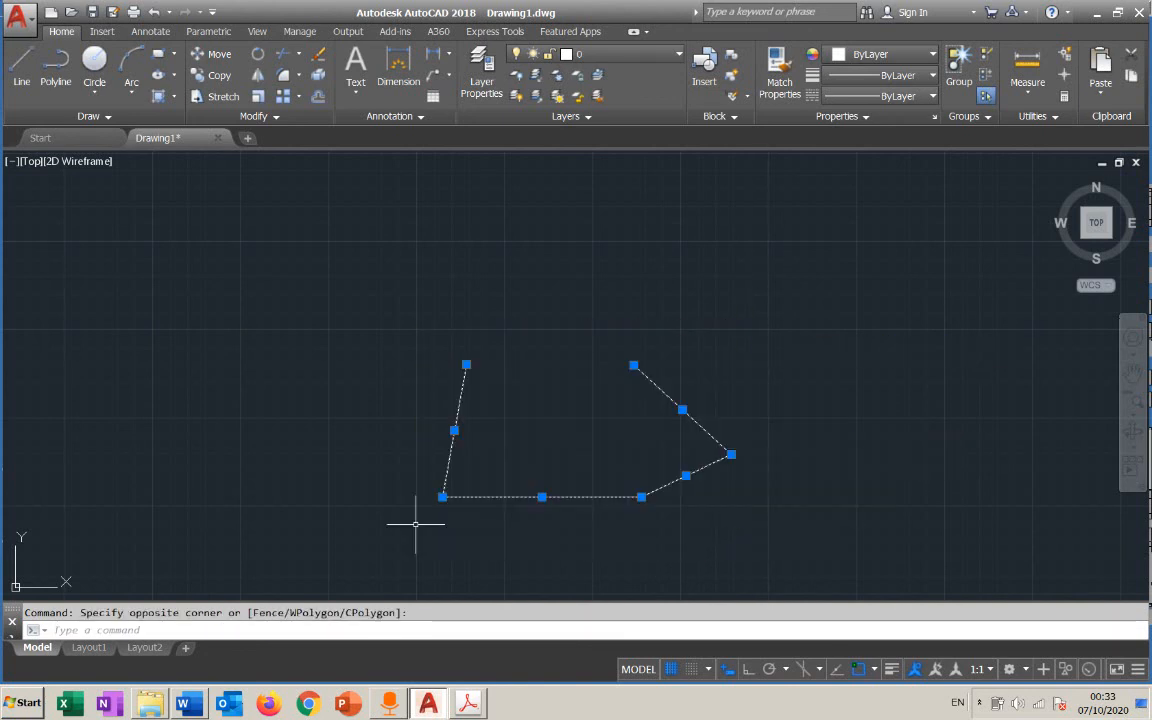
key("Delete")
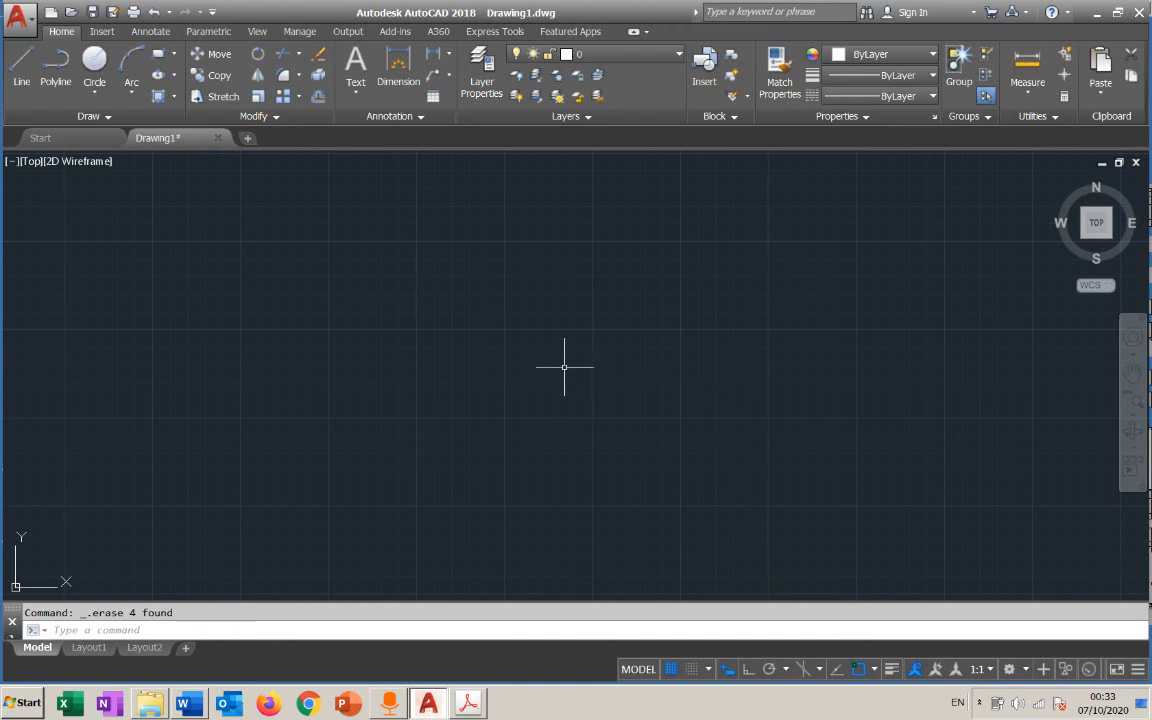
key("ctrl+z")
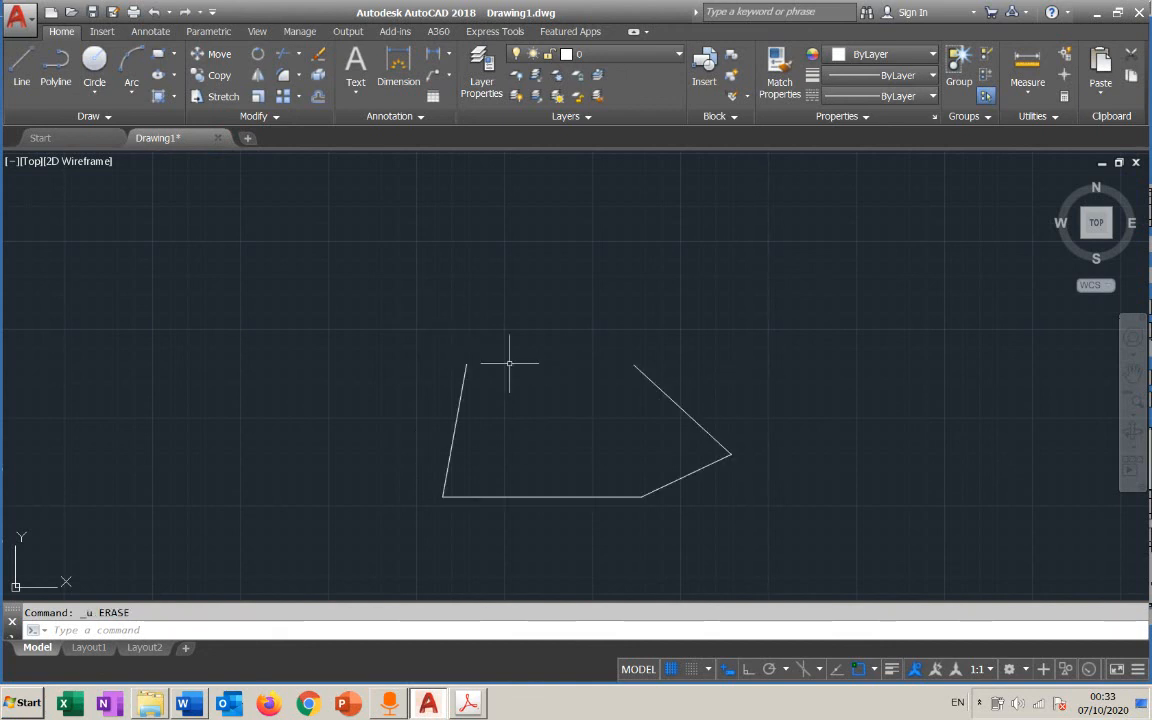
Select every object in the drawing at once and clear the selection again
key("ctrl+a")
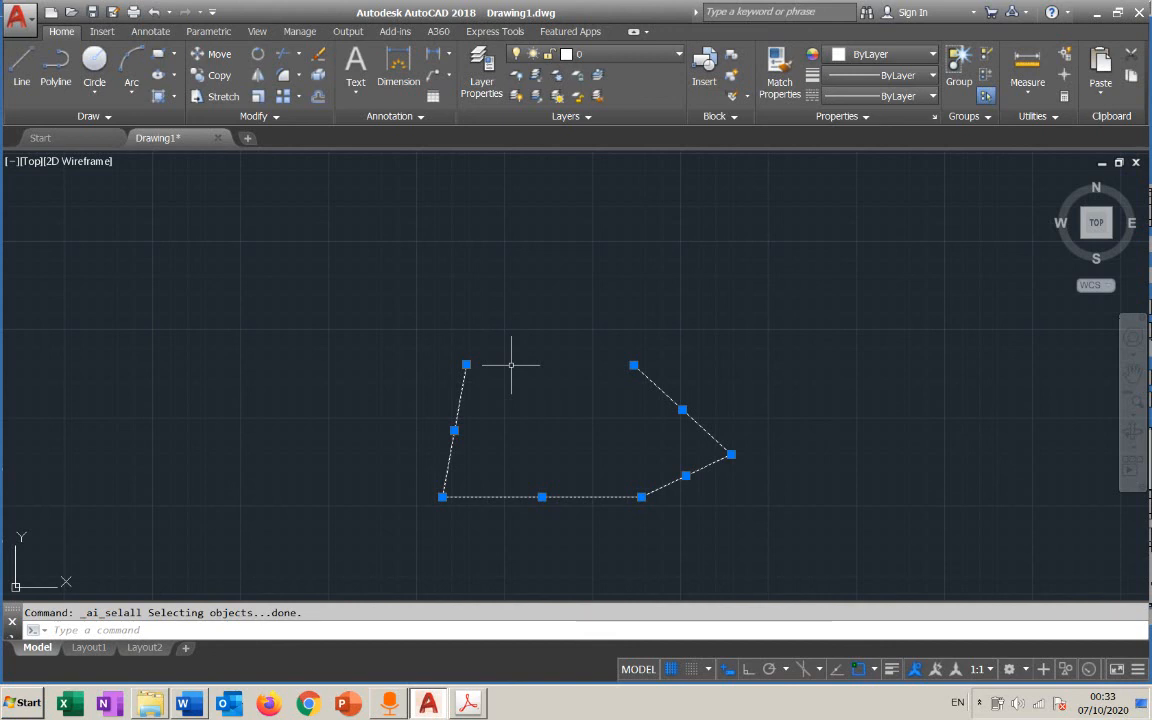
scroll(420, 368, "down", 10)
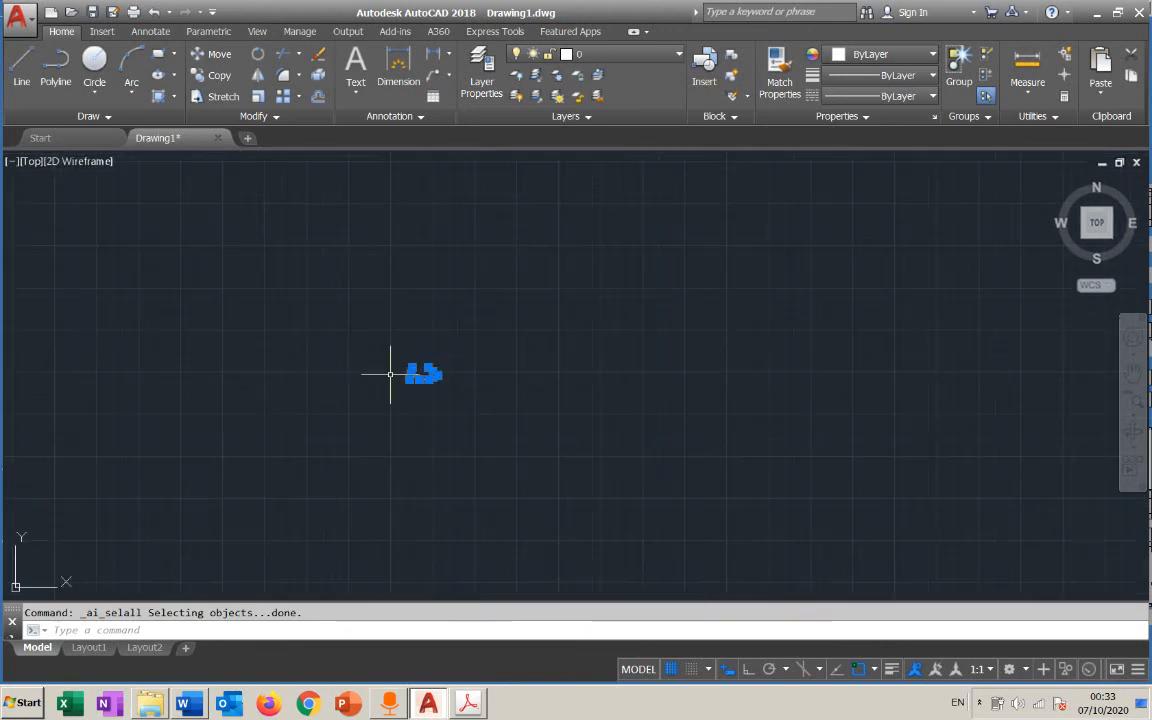
key("Escape")
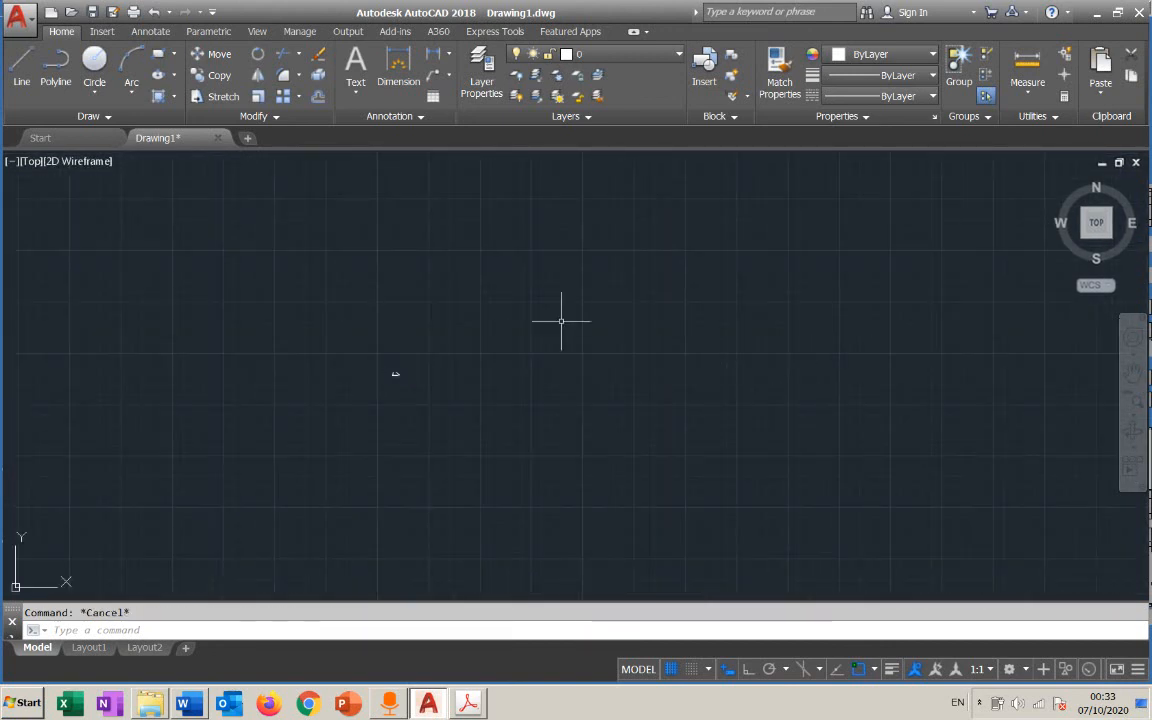
Draw two separate circles well away from the small line shape, the first with a radius of about 1245
left_click(94, 62)
left_click(792, 399)
left_click(746, 458)
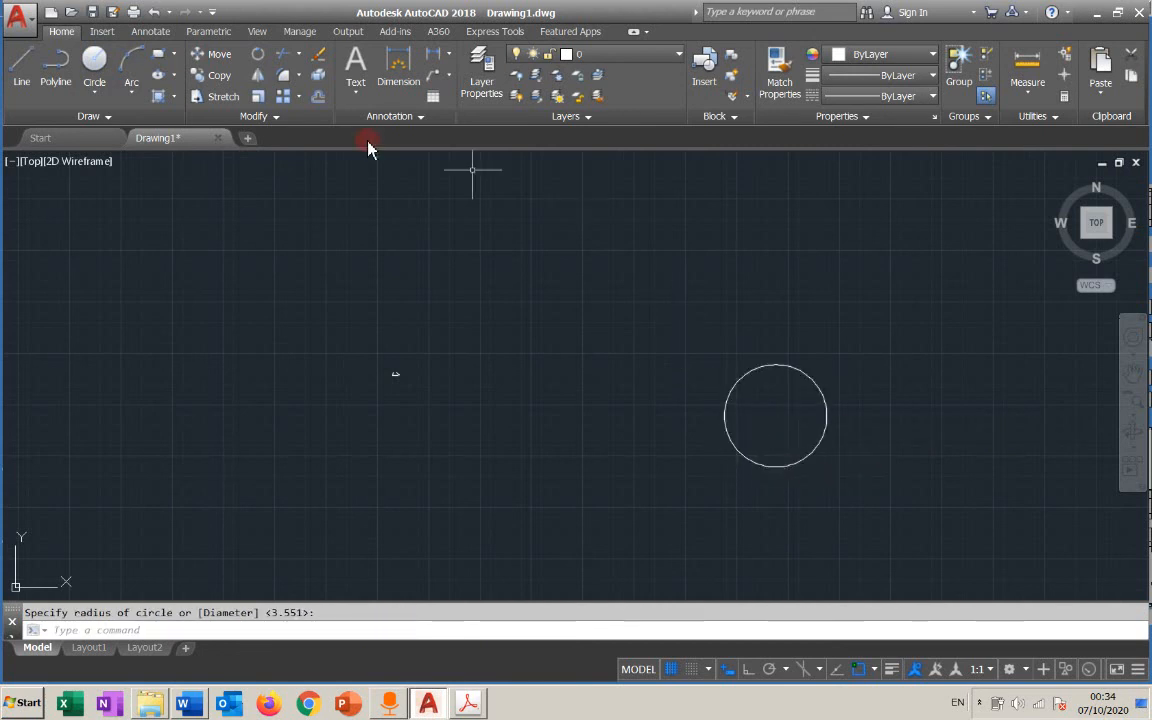
left_click(676, 239)
left_click(641, 266)
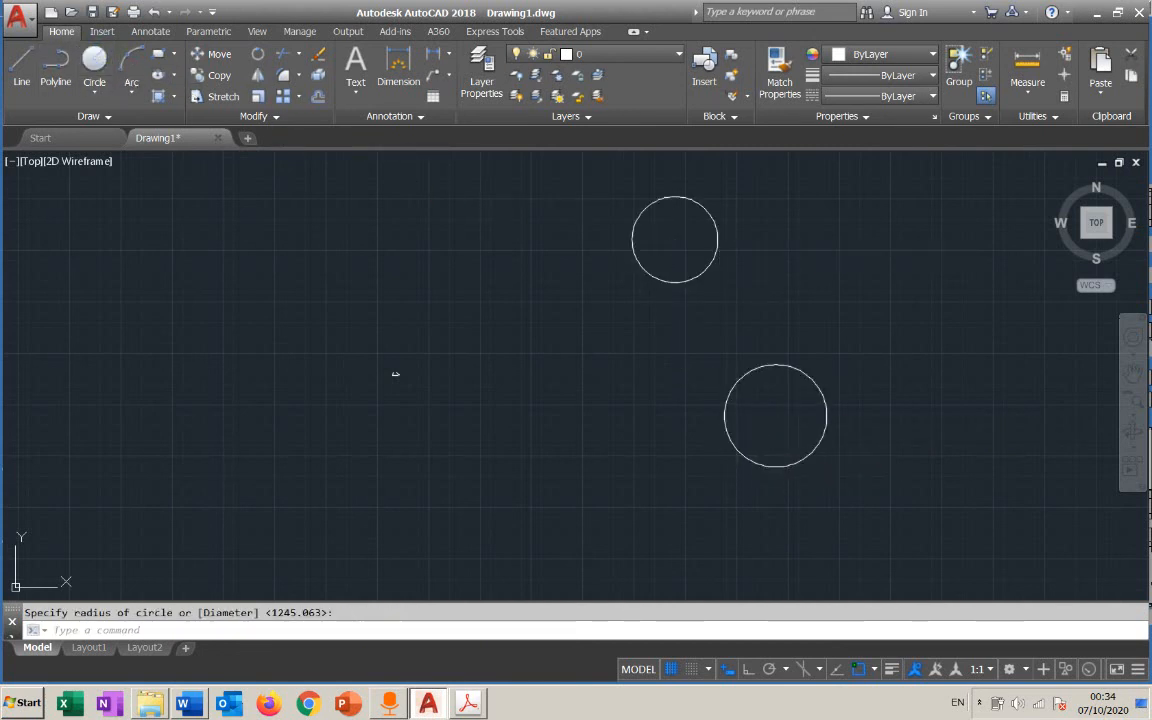
key("Escape")
Select all objects in the drawing at once, including the circles outside the close-up of the lines, and erase them
scroll(358, 401, "up", 9)
mouse_move(611, 241)
middle_mouse_down()
mouse_move(579, 404)
mouse_move(897, 389)
middle_mouse_up()
scroll(578, 403, "up", 10)
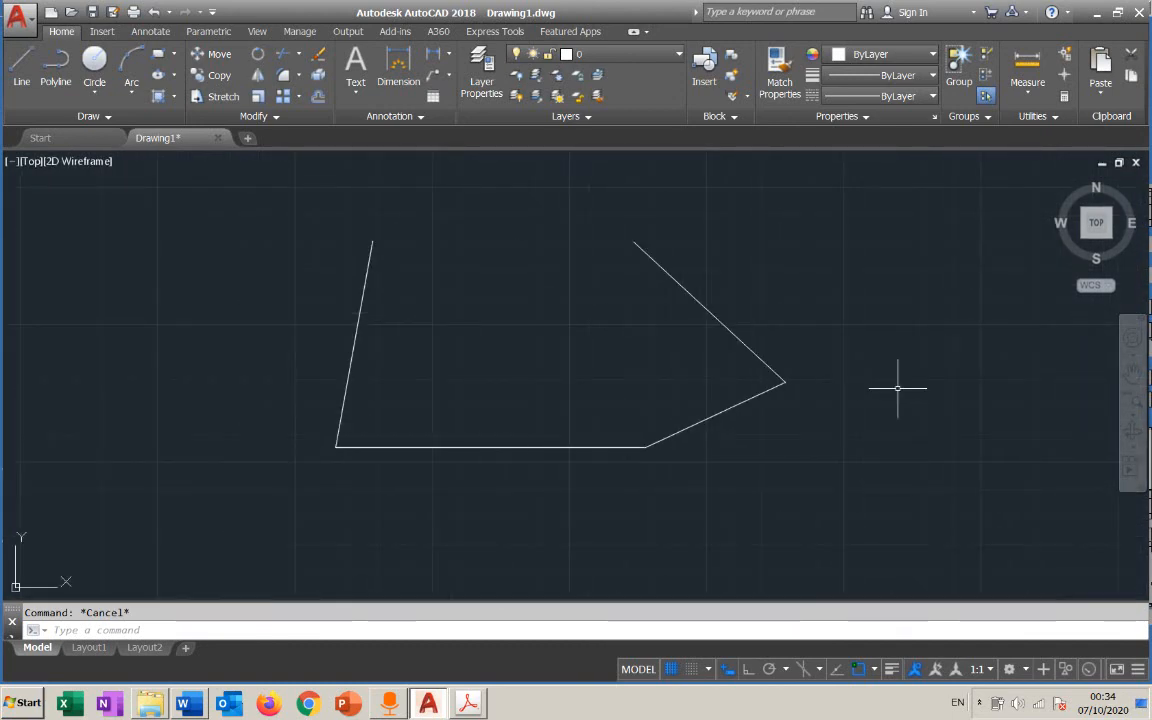
key("ctrl+a")
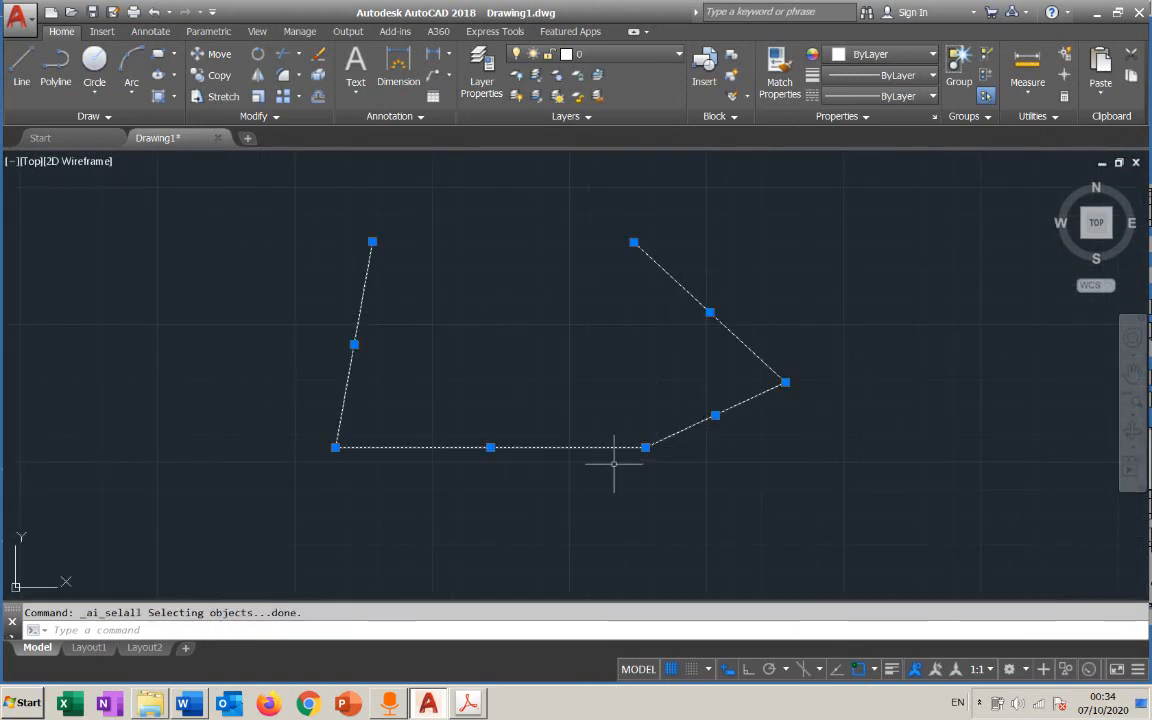
scroll(614, 462, "down", 8)
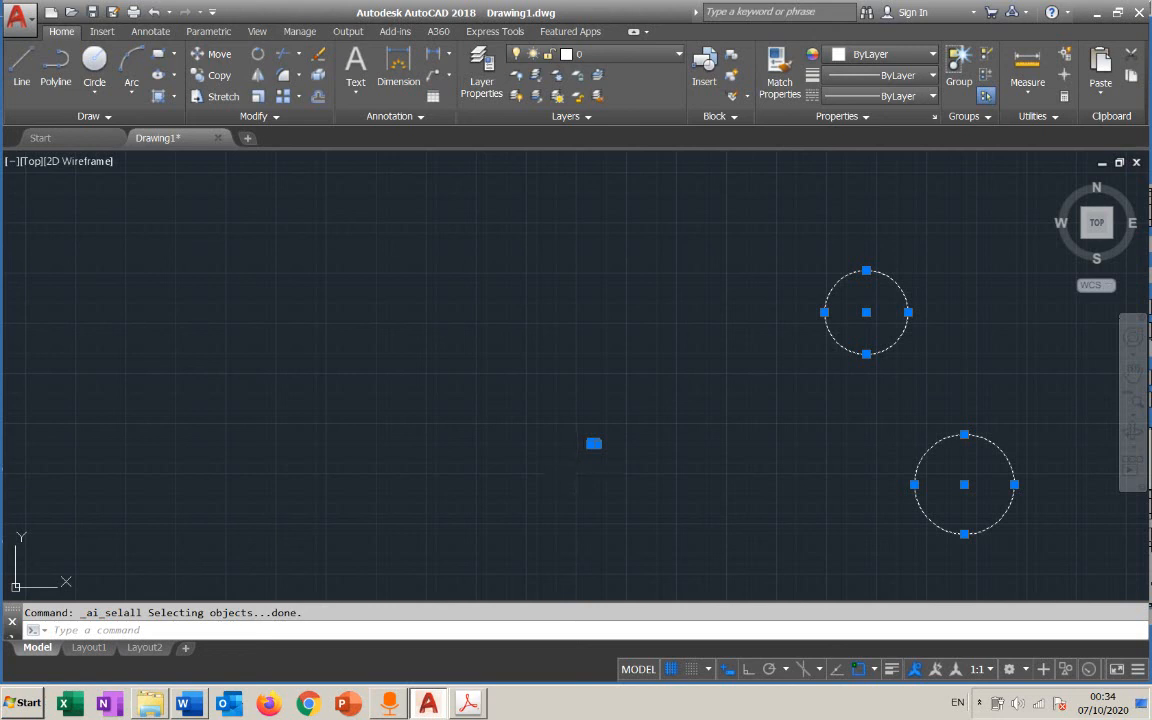
key("Delete")
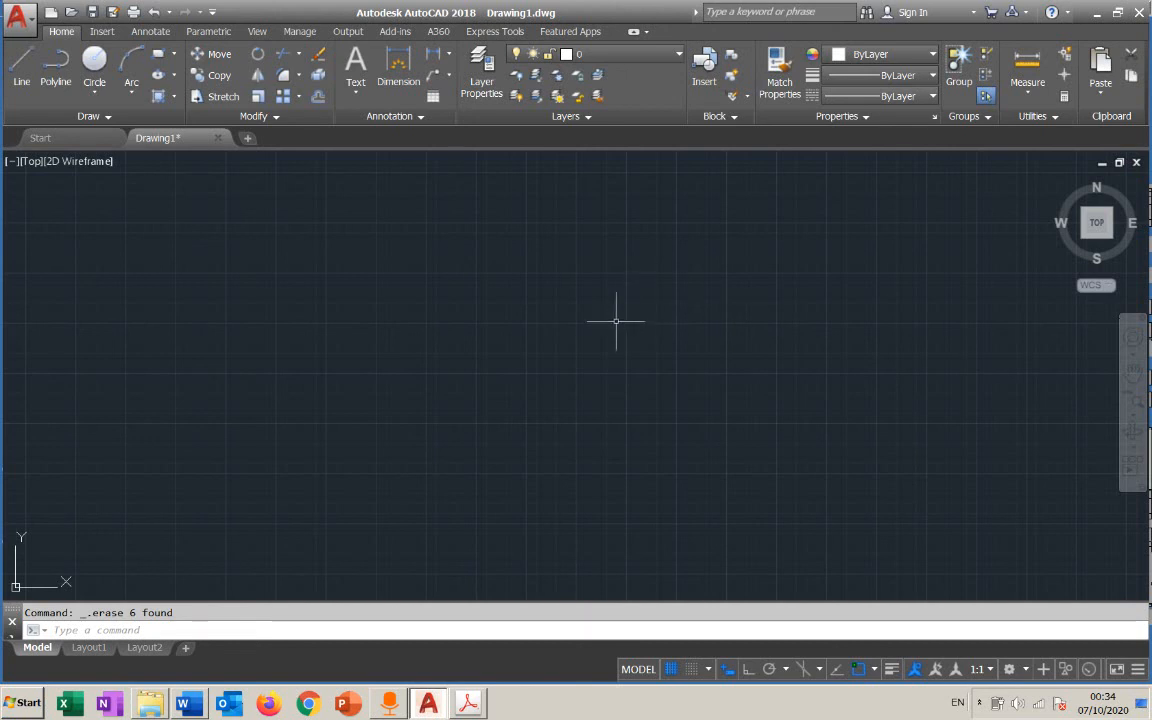
scroll(512, 360, "up", 3)
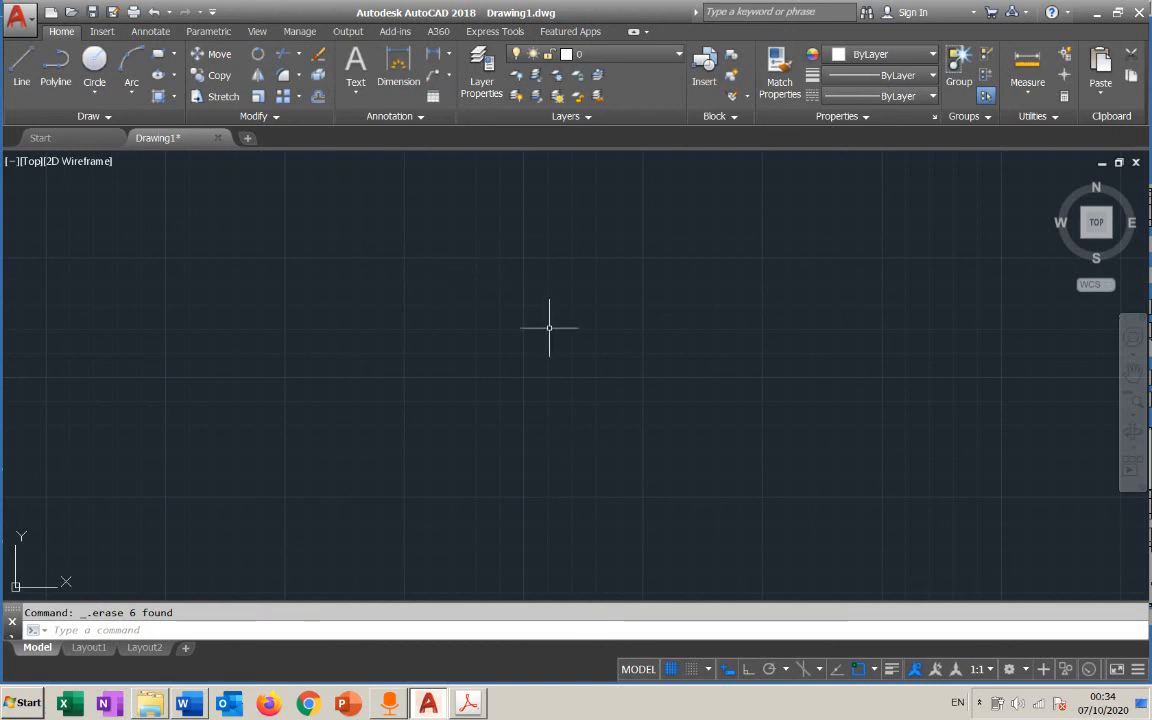
scroll(540, 343, "up", 6)
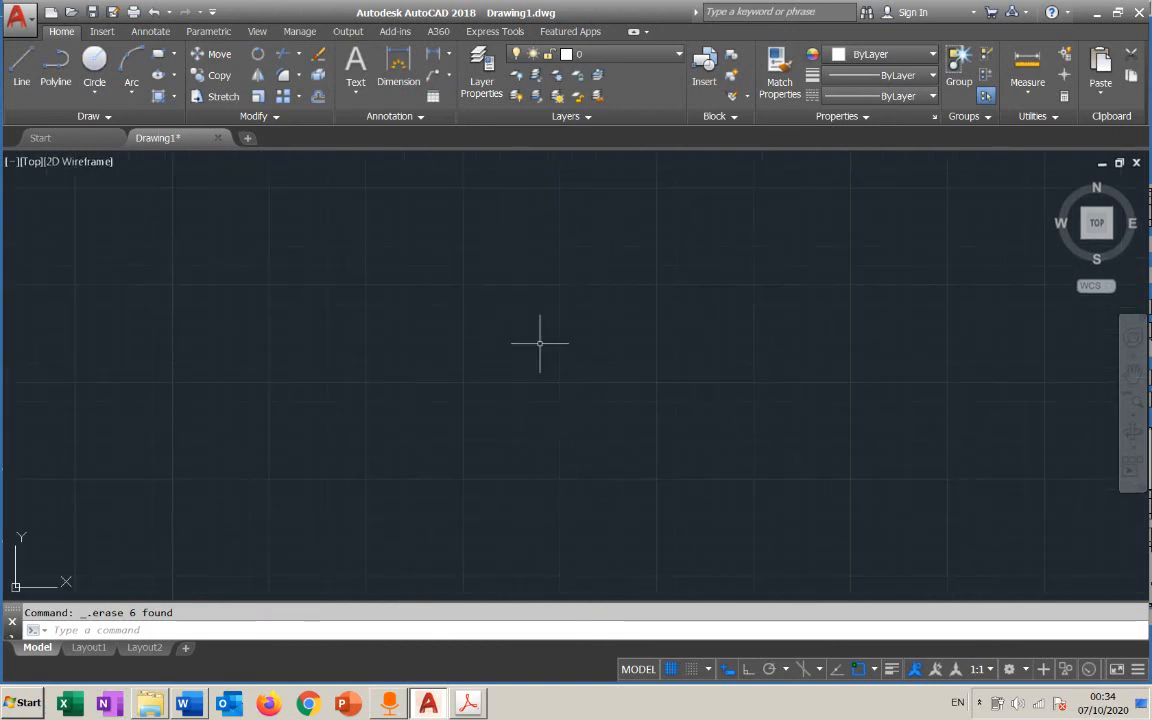
scroll(540, 341, "up", 5)
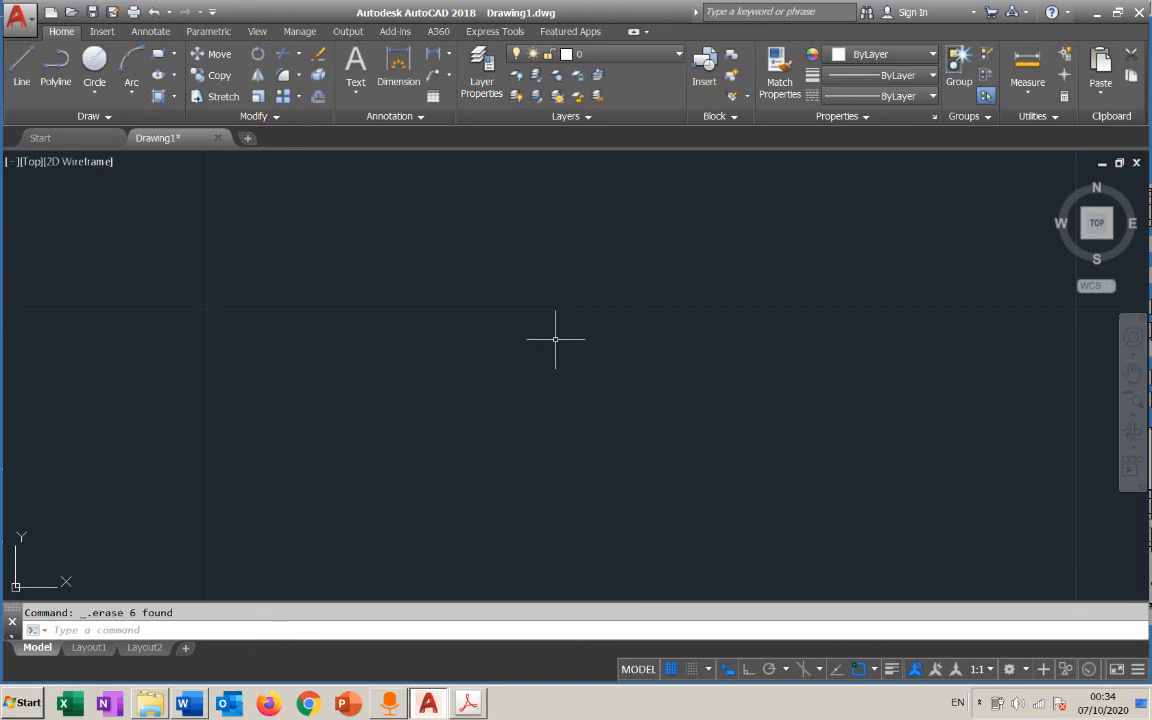
scroll(553, 334, "down", 3)
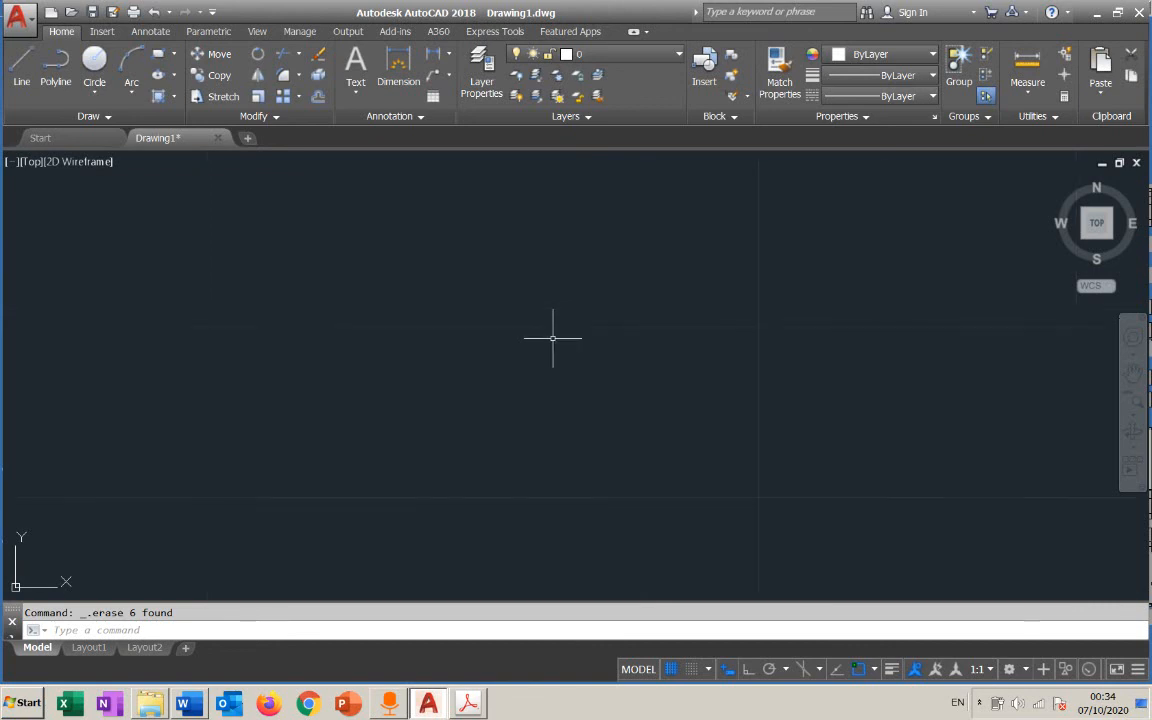
middle_click_drag(548, 337, 555, 414)
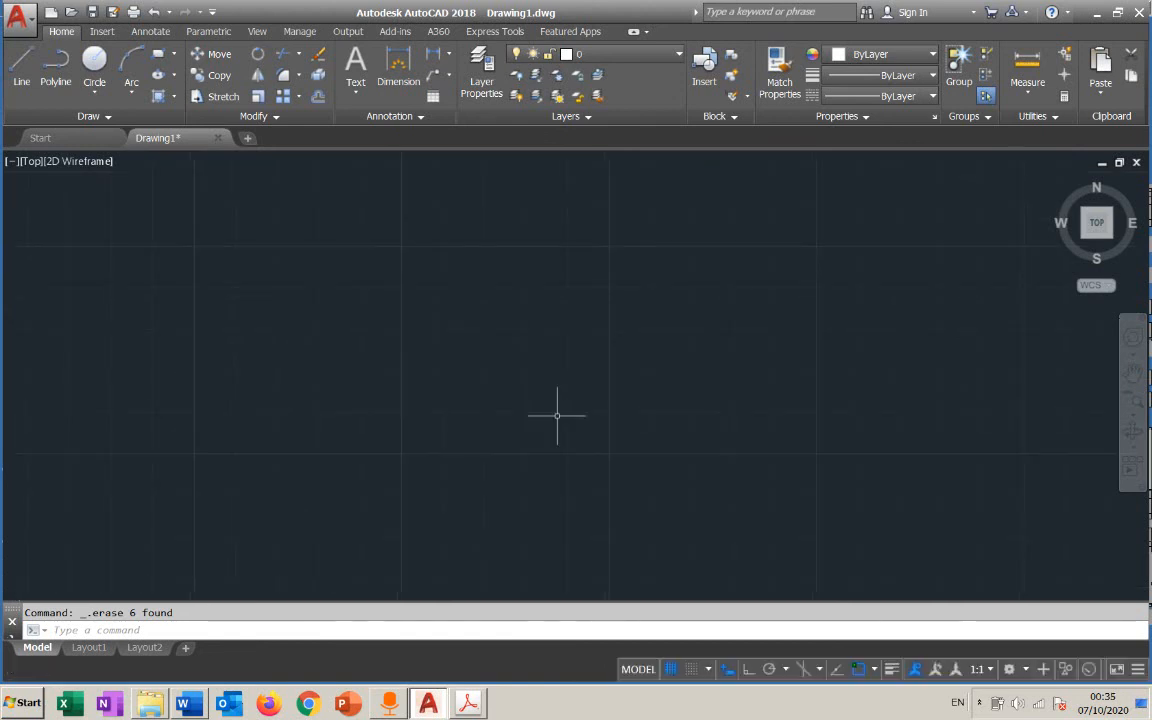